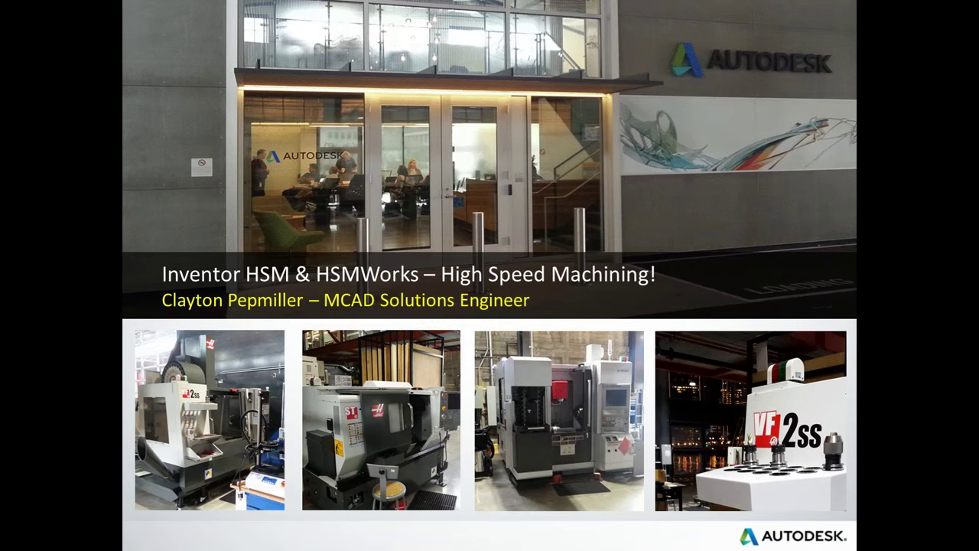
- Advance the slideshow from the title slide to the Agenda slide
key("Right")
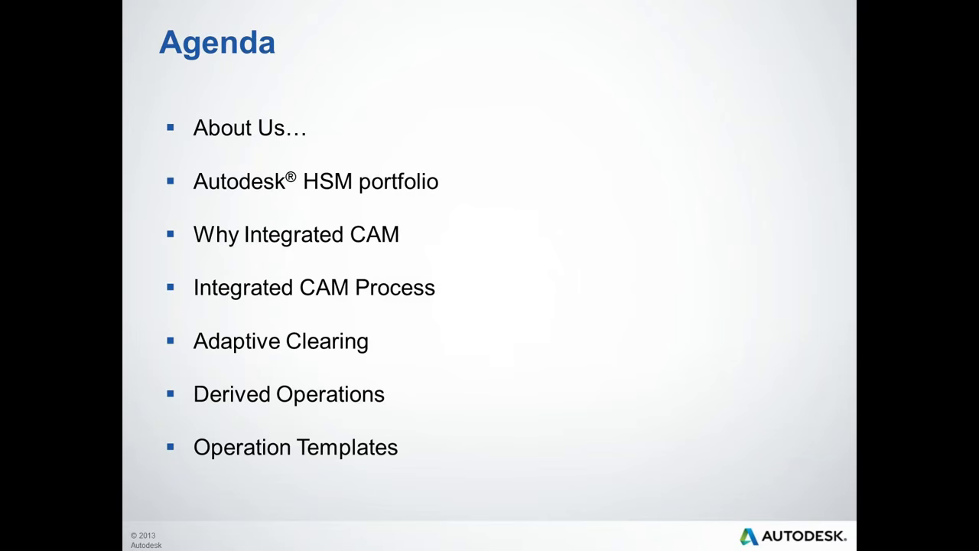
- Advance from the Agenda slide to the About Us slide on Hagerman & Company
key("Right")
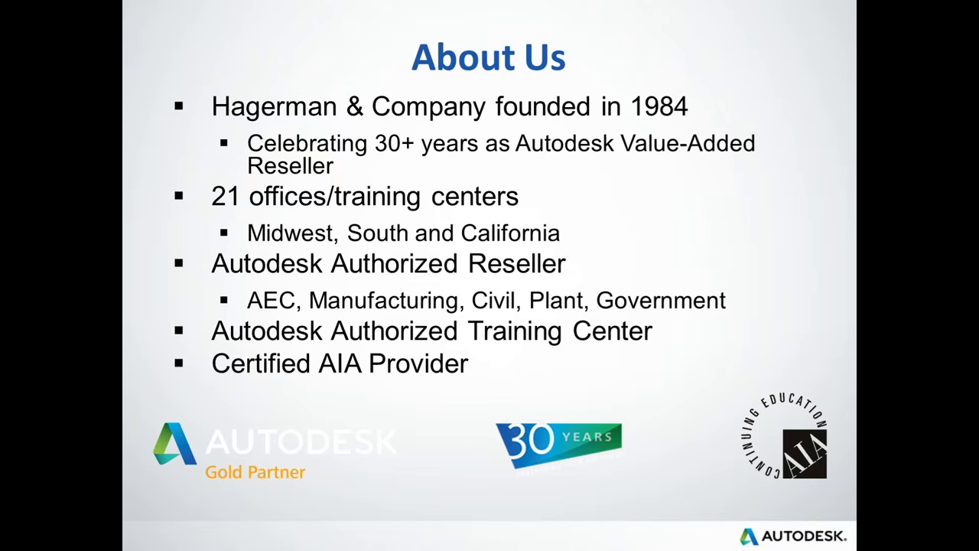
- Advance past About Us to the Next Generation Integrated CAM slide
key("Right")
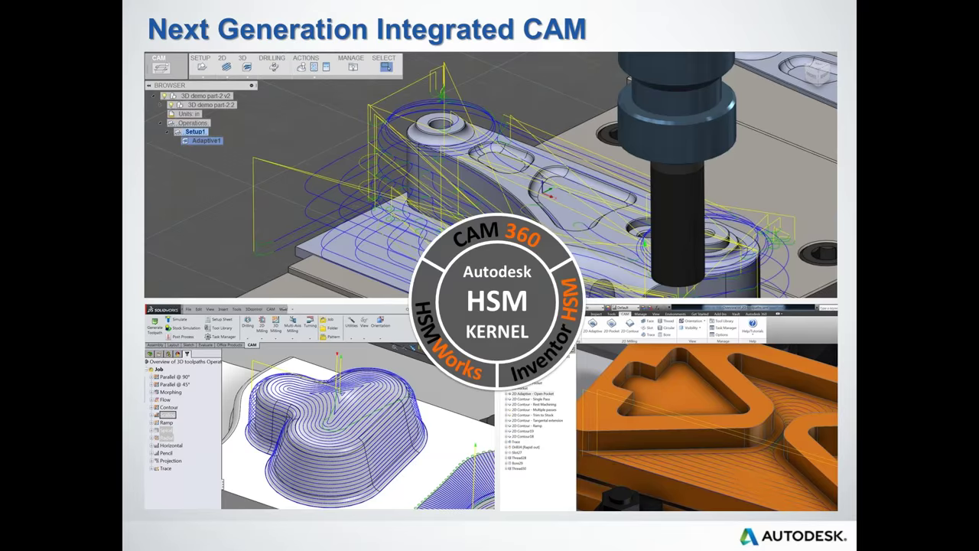
- Advance to the Autodesk CAM Solutions slide highlighting the 5 Axis products
key("Right")
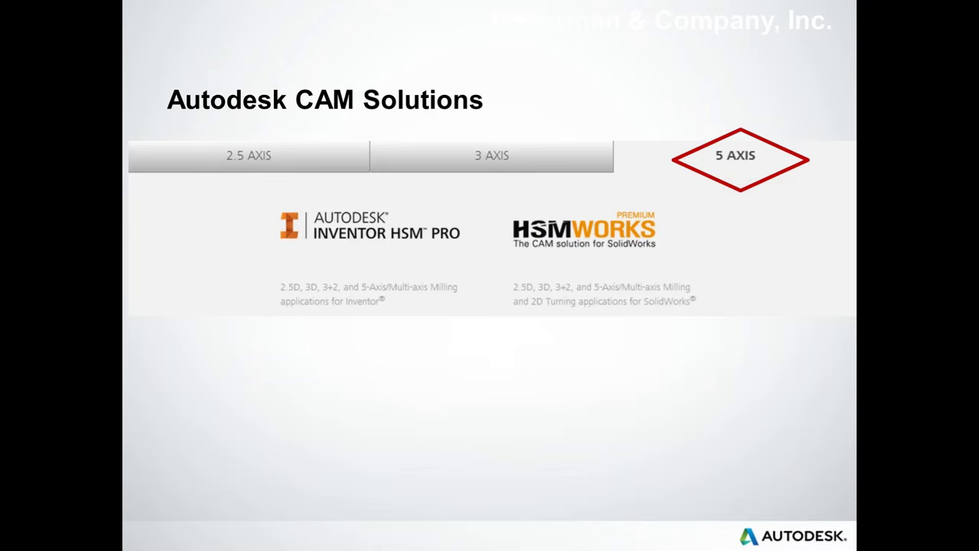
- Advance to the Packaging slide with Express, Standard and Professional tiers
key("Right")
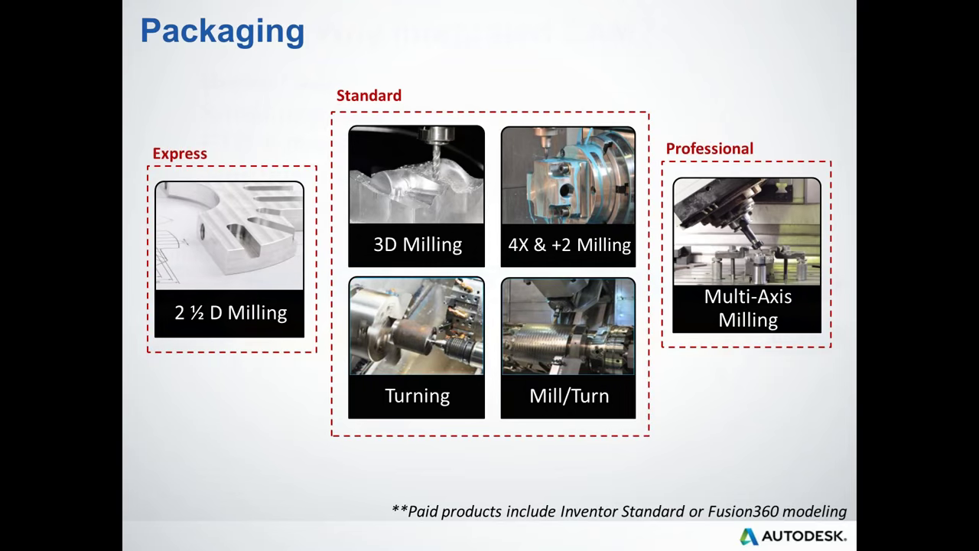
- Advance from the Packaging slide toward the Why Integrated CAM? slide
key("Right")
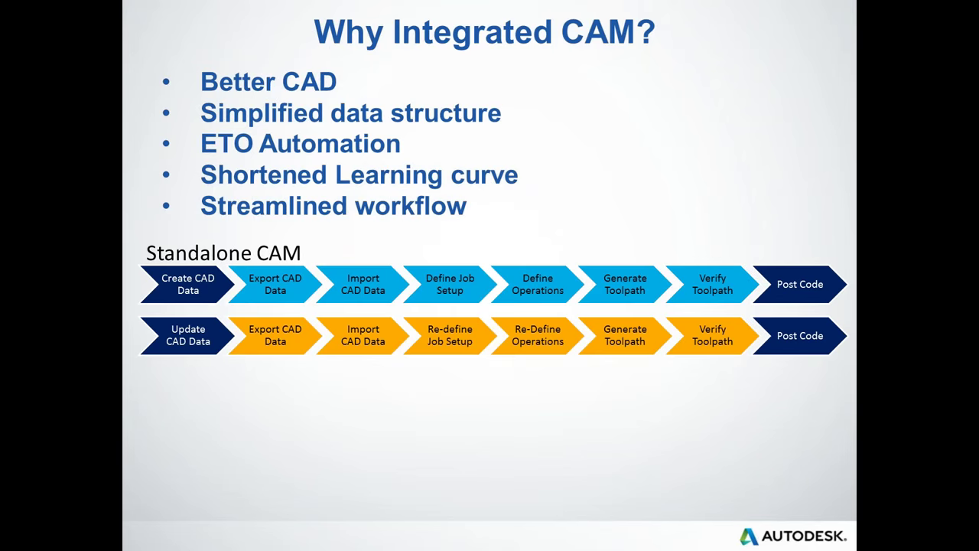
- Cross out the export/import CAD steps and reveal both Integrated CAM workflow rows
key("Right")
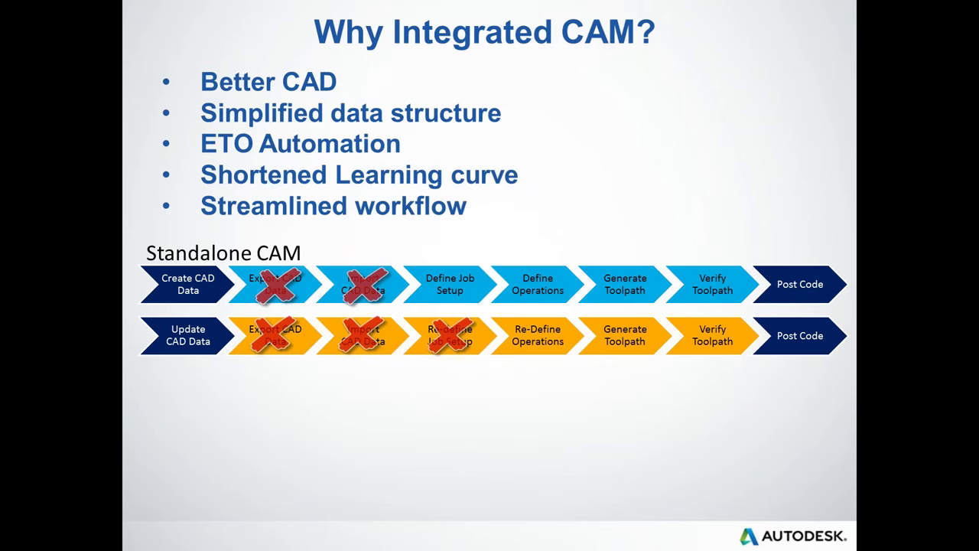
key("Right")
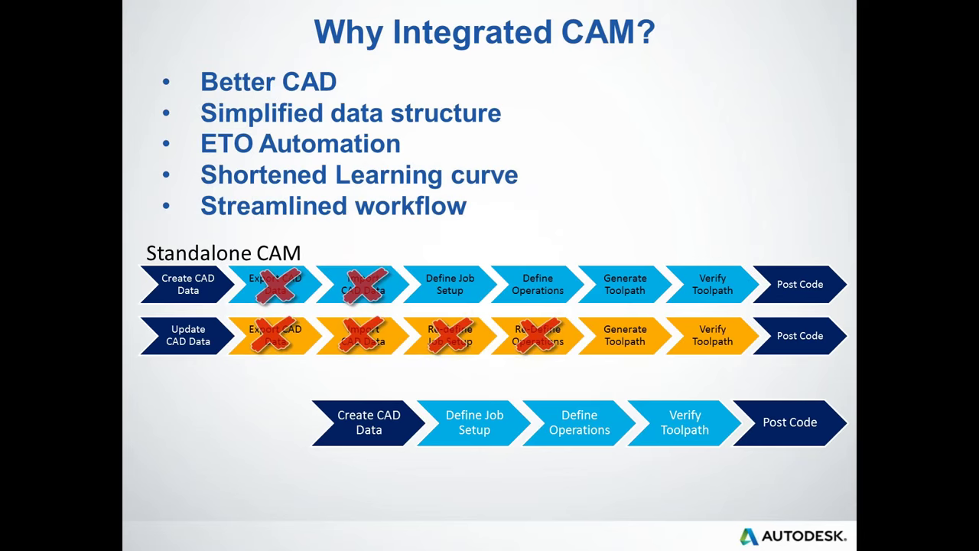
key("Right")
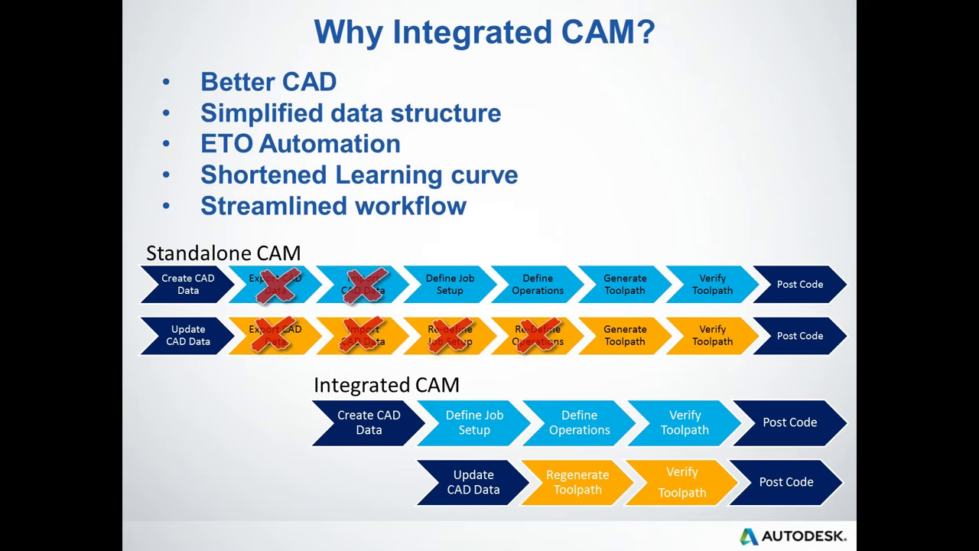
- Advance through CAM – Create/Open model to the CAM – Post Processing slide
key("Right")
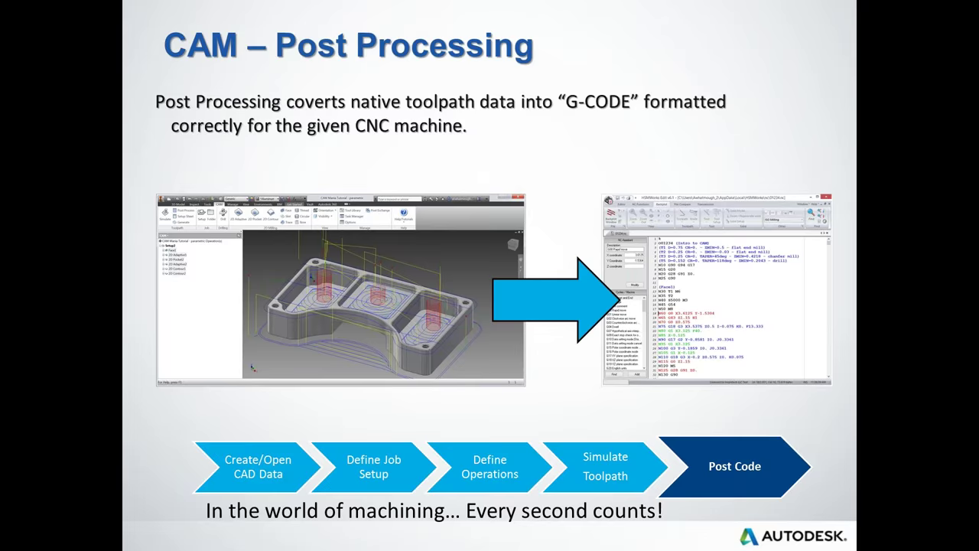
- Advance to the Adaptive Clearing vs Conventional toolpath comparison slide
key("Right")
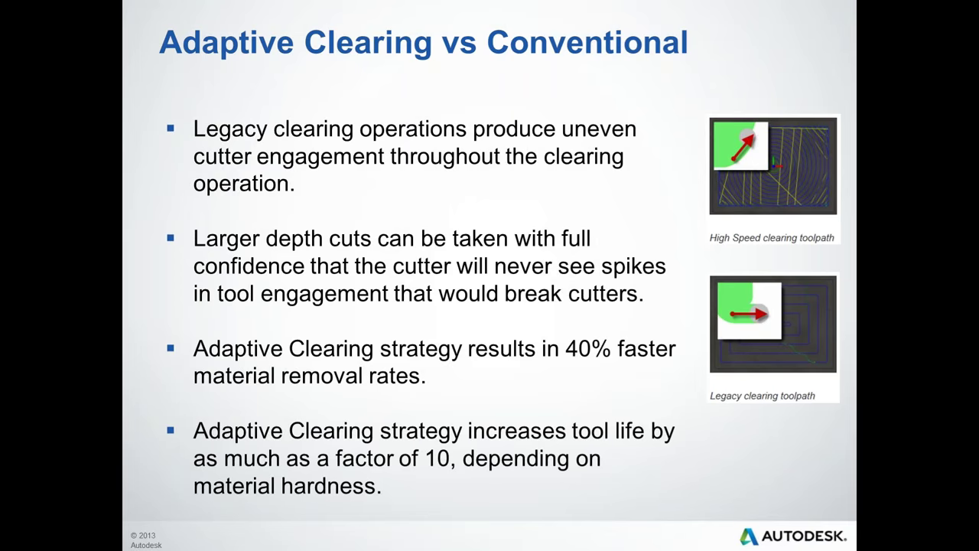
- Switch to Inventor and open HSM Adaptive vs Conventional.ipt from Recent Documents
key("alt+Tab")
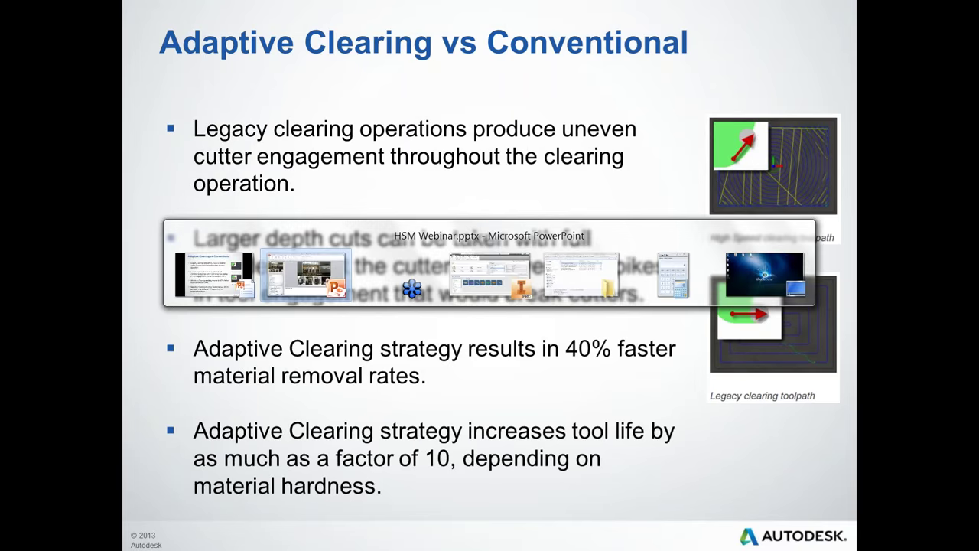
key("Tab")
key("Tab")
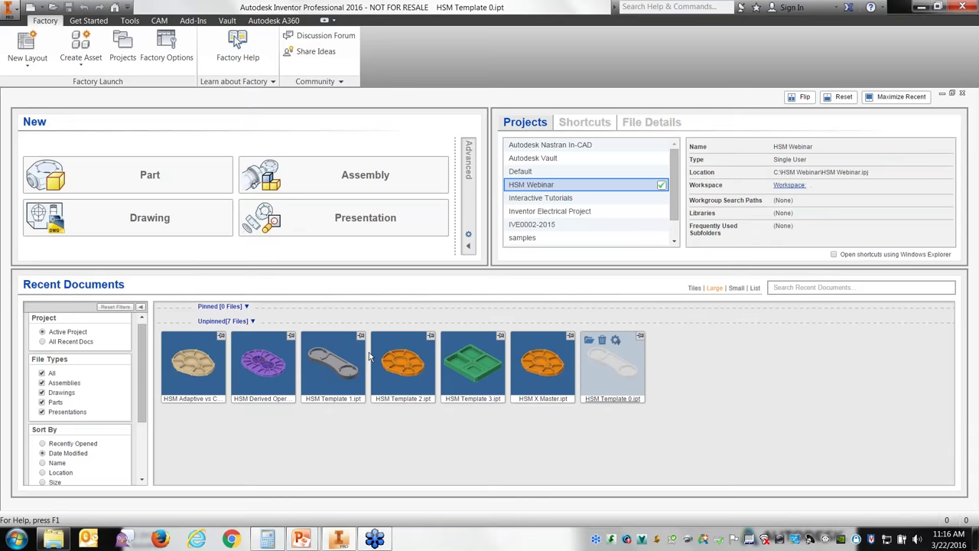
mouse_move(167, 373)
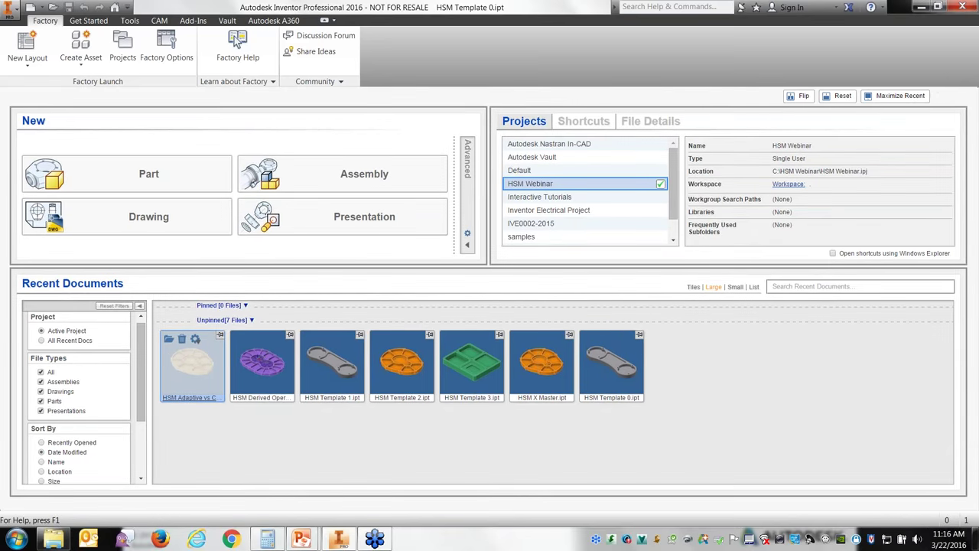
left_click(192, 366)
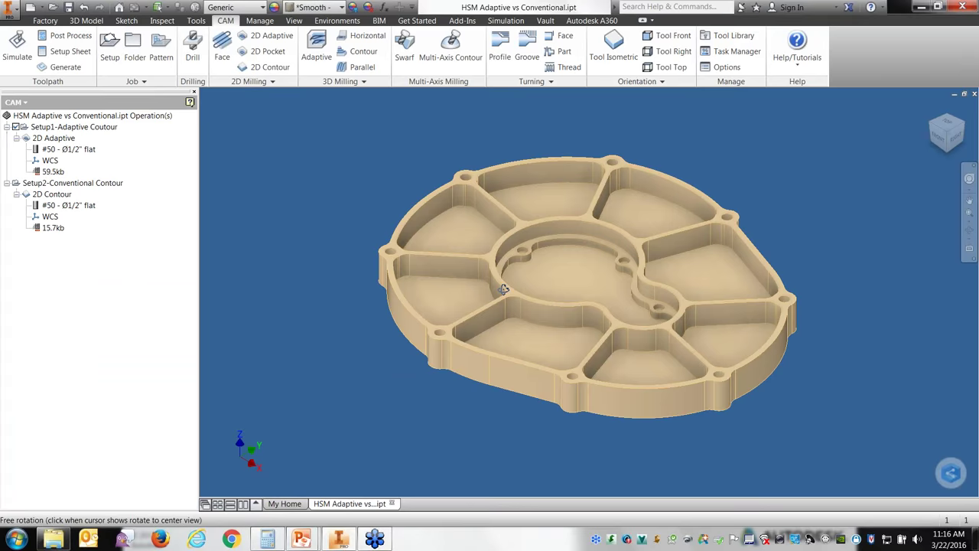
- Orbit the ribbed plate from isometric to a near top-down view of its pockets
middle_click_drag(501, 299, 524, 342, "shift")
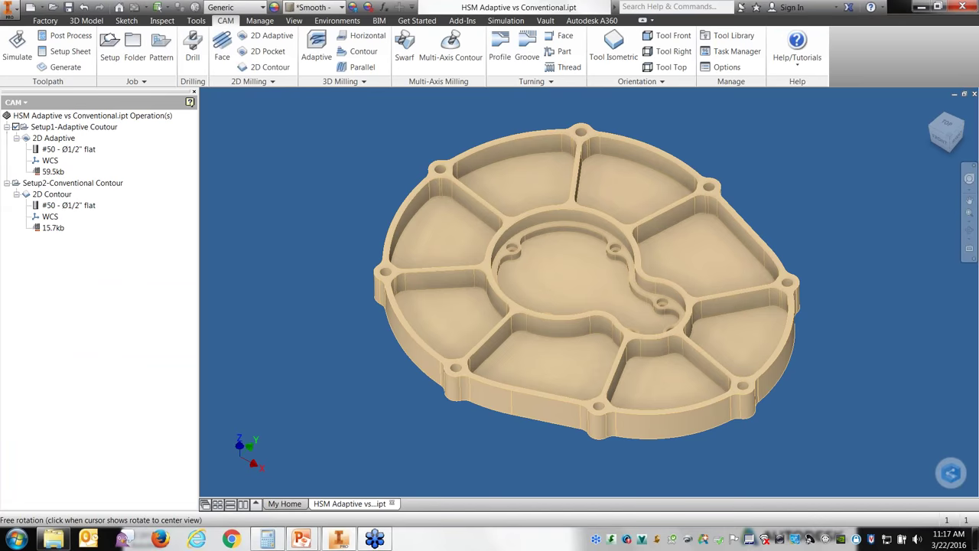
key("Escape")
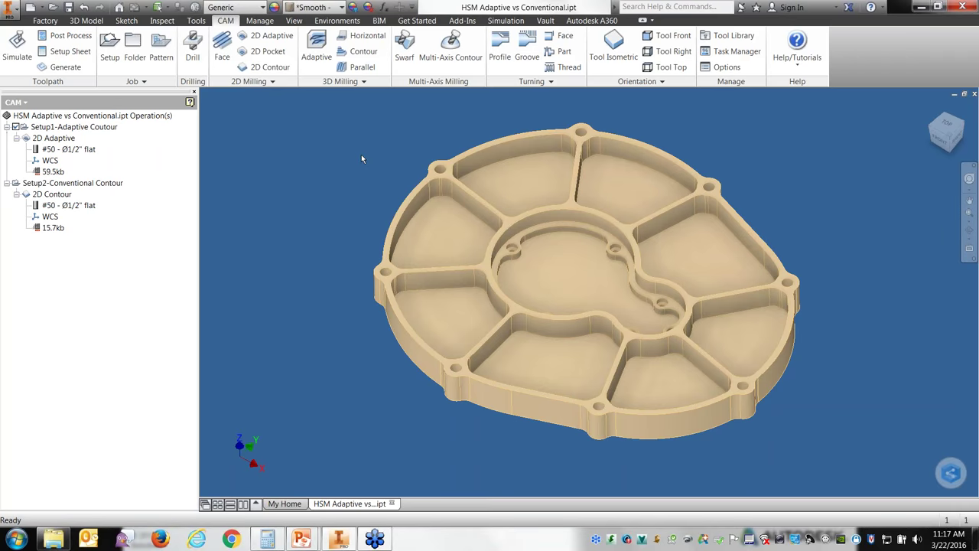
- Alternate the Setup1-Adaptive Coutour and Setup2-Conventional Contour stock displays, then select the 2D Adaptive operation
left_click(58, 127)
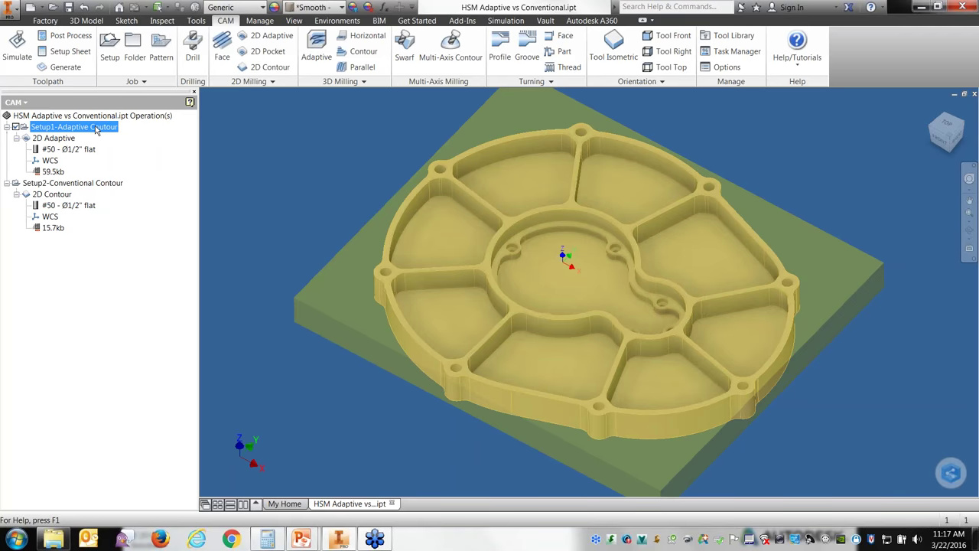
left_click(99, 183)
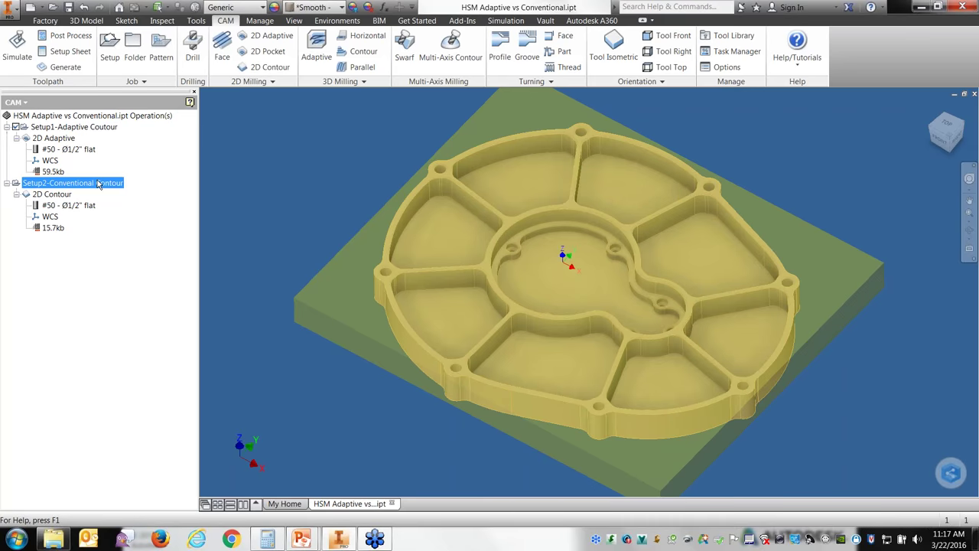
left_click(107, 128)
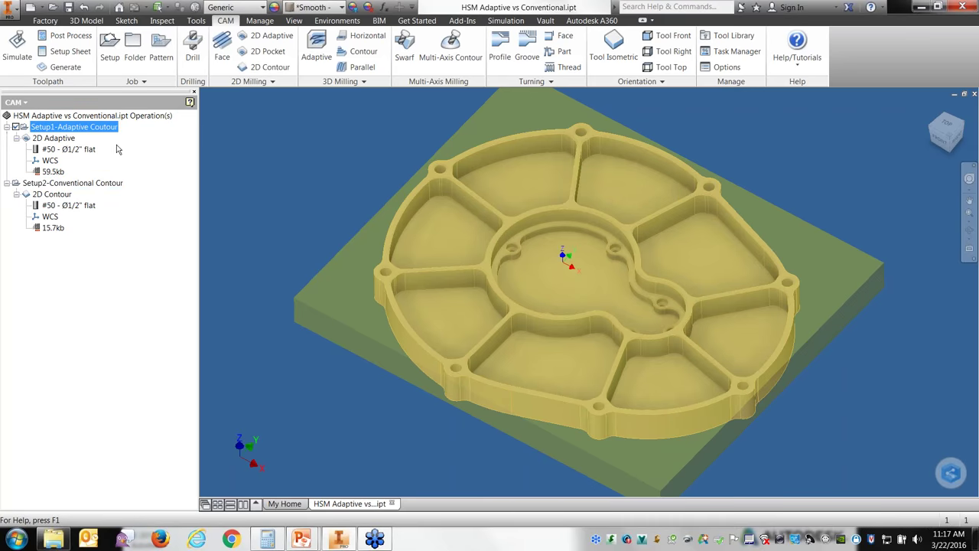
left_click(112, 184)
left_click(108, 129)
left_click(113, 185)
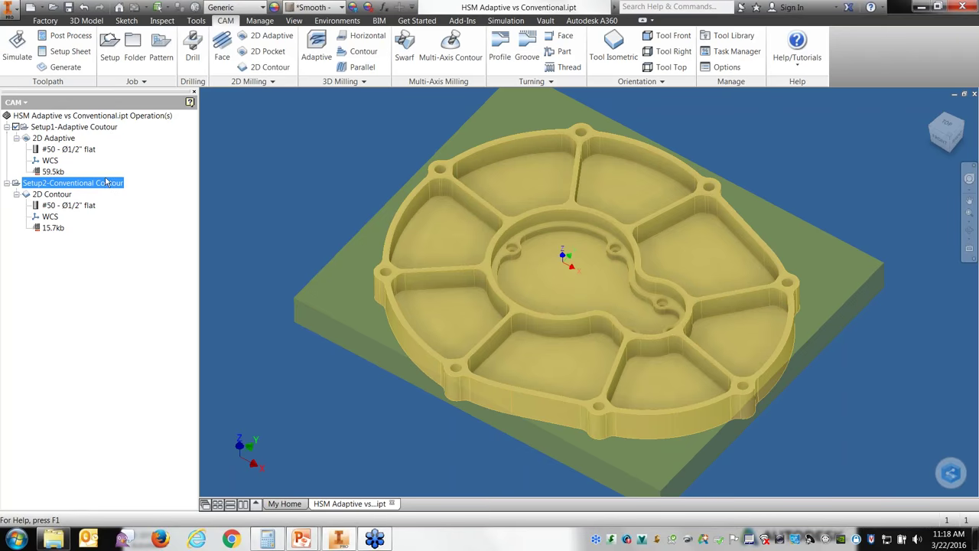
left_click(86, 150)
- Open the 2D Adaptive operation for editing
left_click(61, 140)
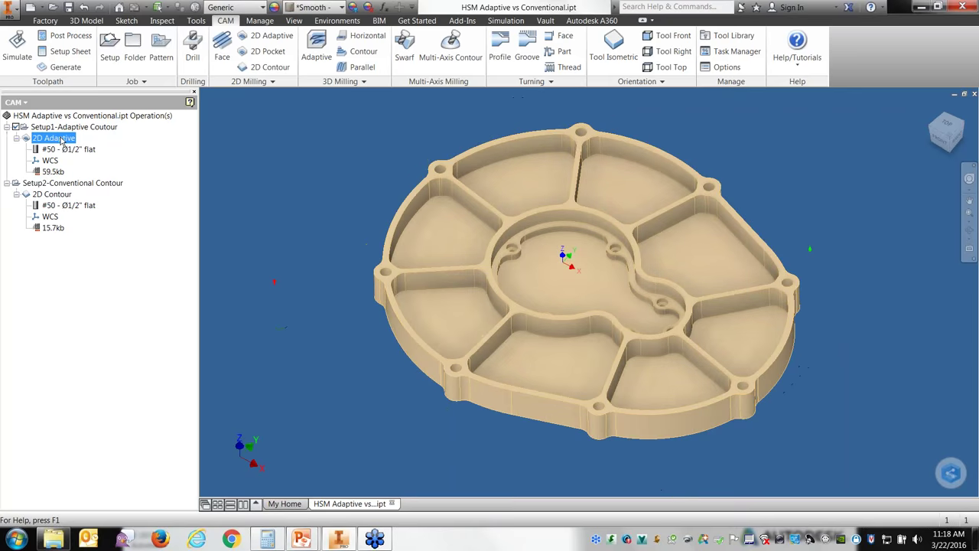
right_click(61, 140)
left_click(73, 146)
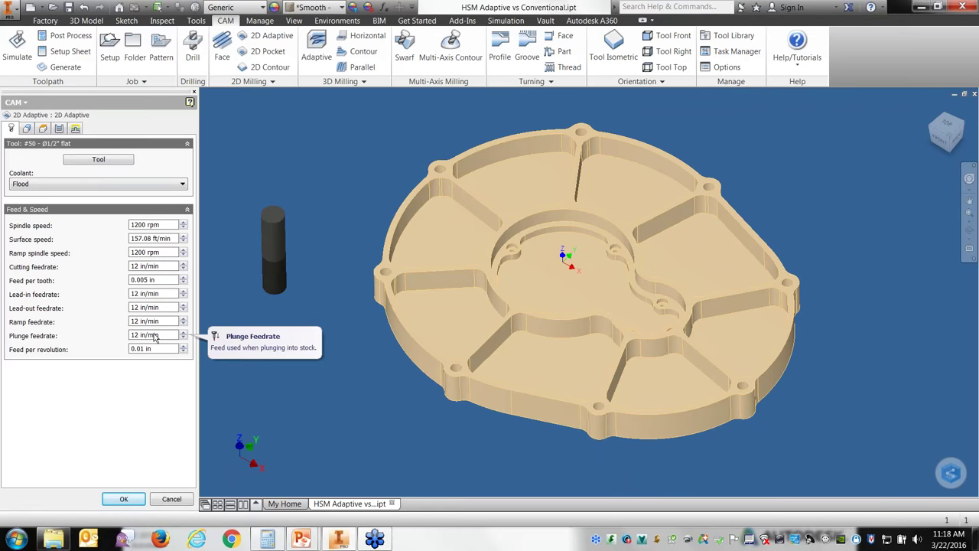
- Inspect the #50 flat mill's cutter geometry, closing both tool dialogs without changes
left_click(100, 159)
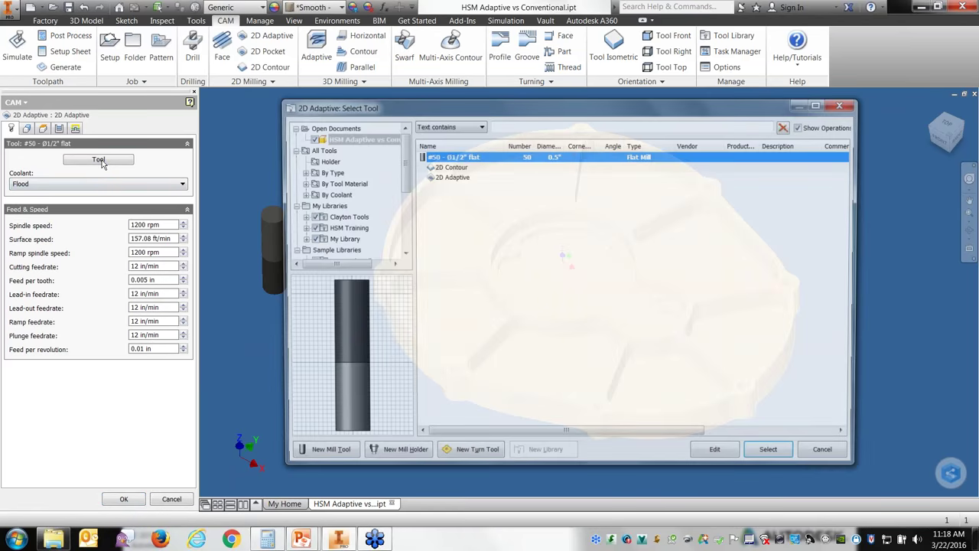
left_click(736, 457)
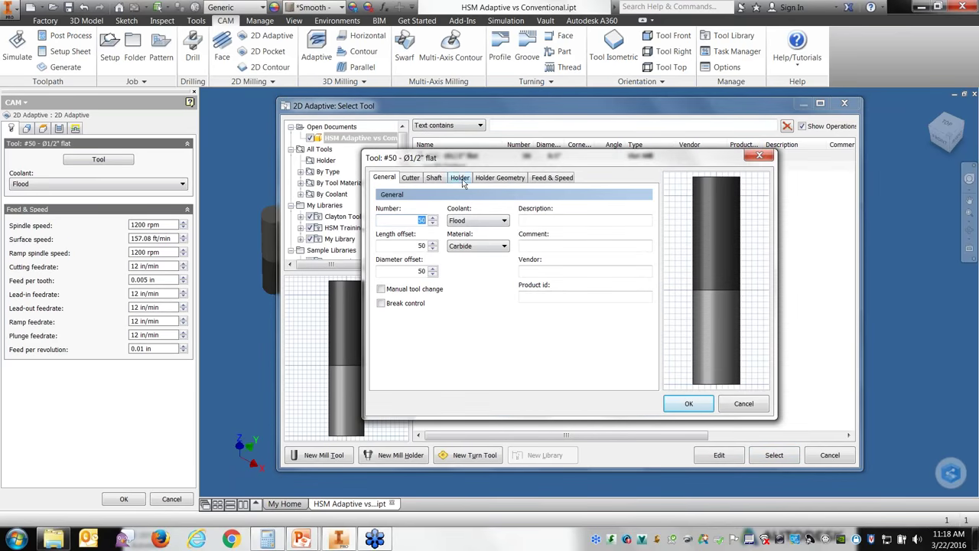
left_click(411, 178)
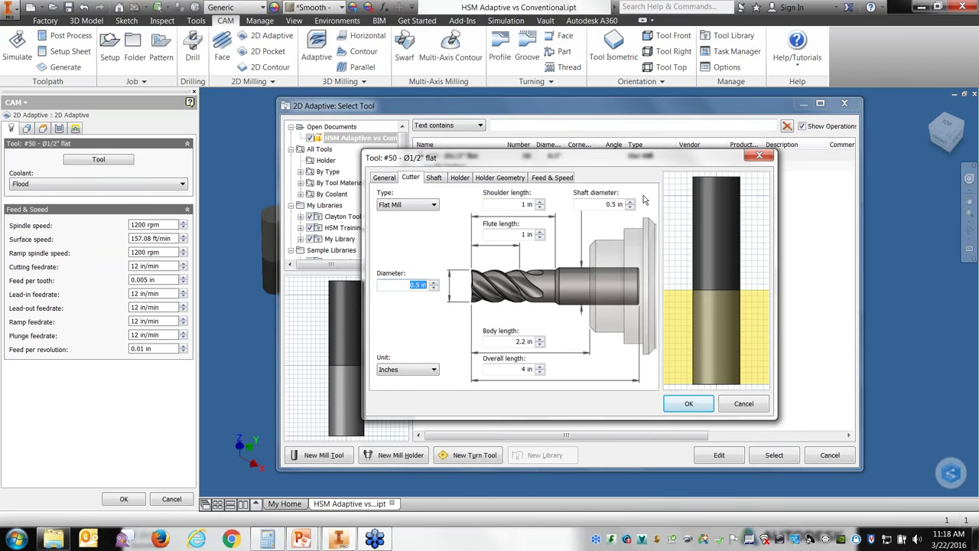
left_click(767, 159)
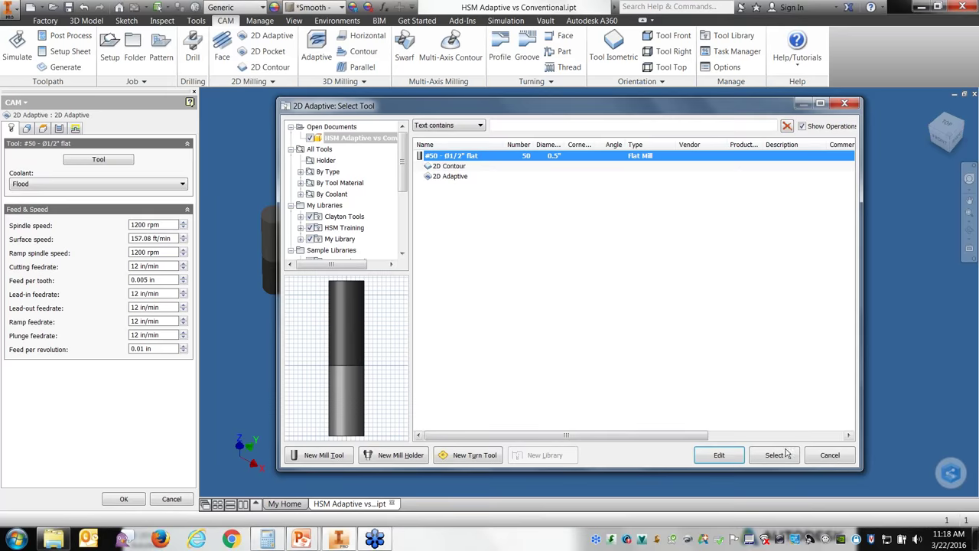
left_click(830, 455)
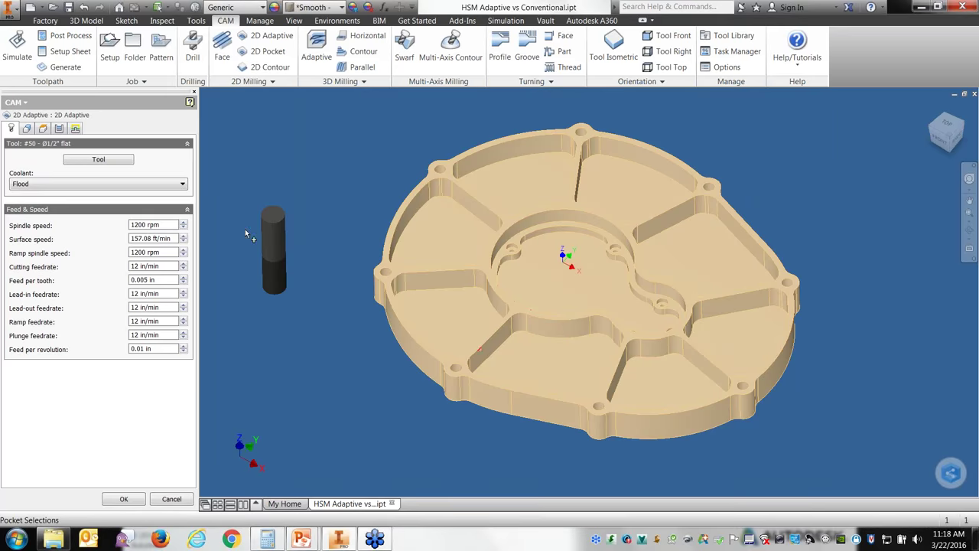
left_click(172, 499)
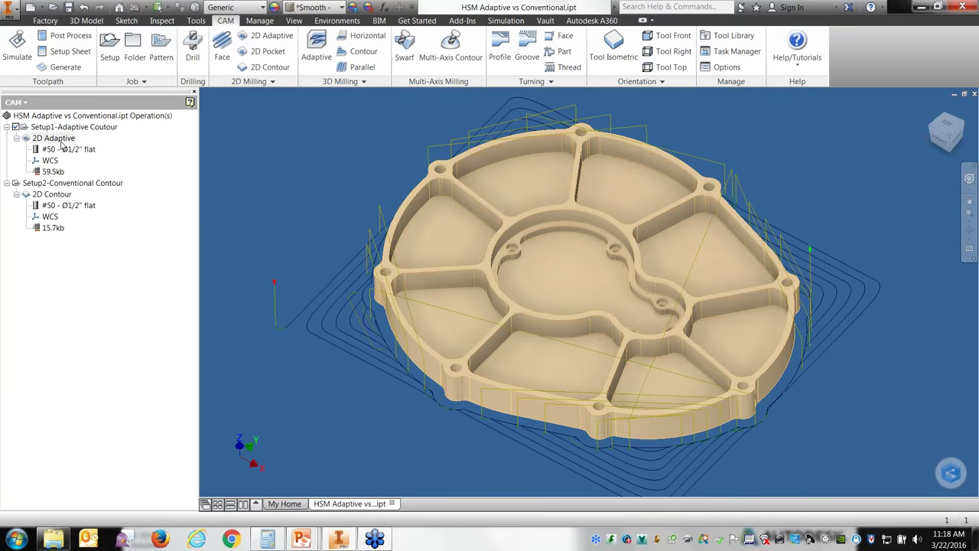
left_click(67, 196)
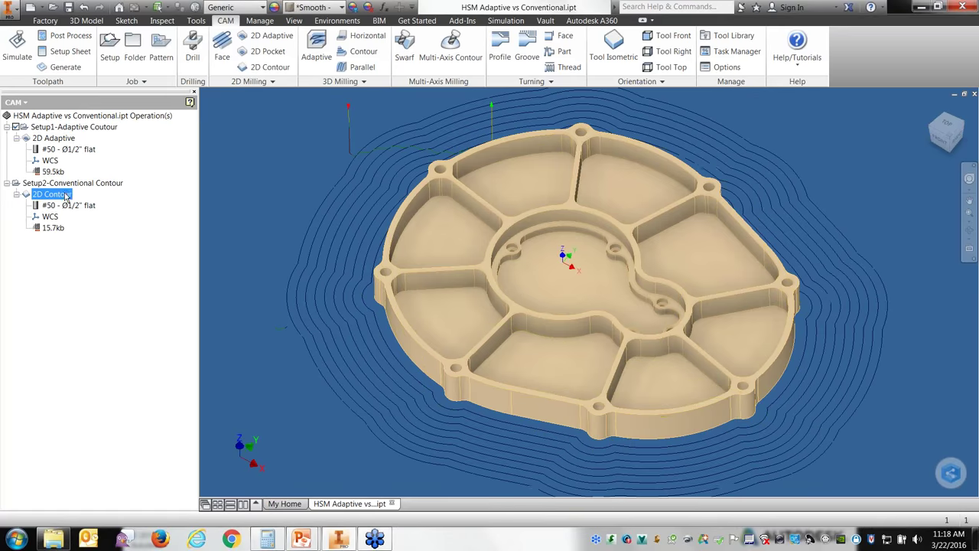
right_click(67, 195)
left_click(86, 200)
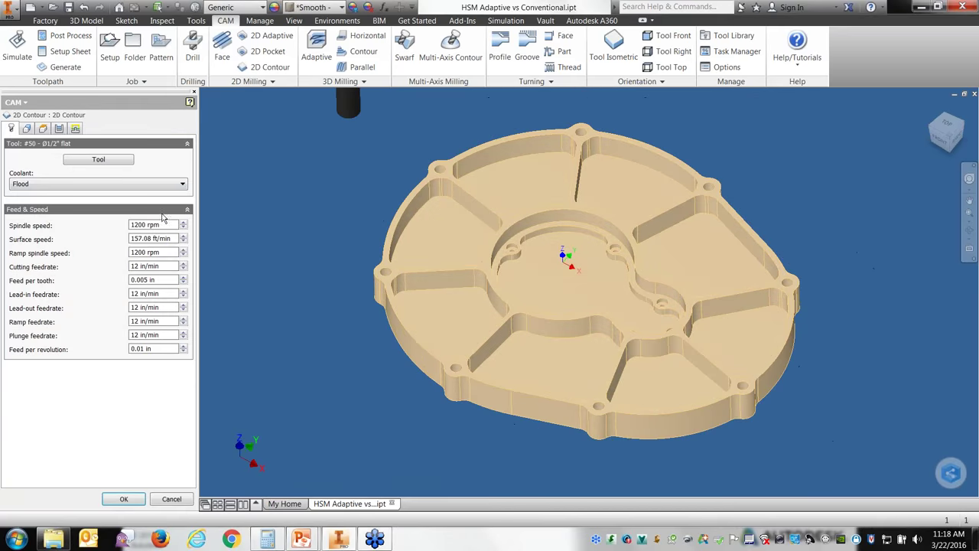
left_click(97, 158)
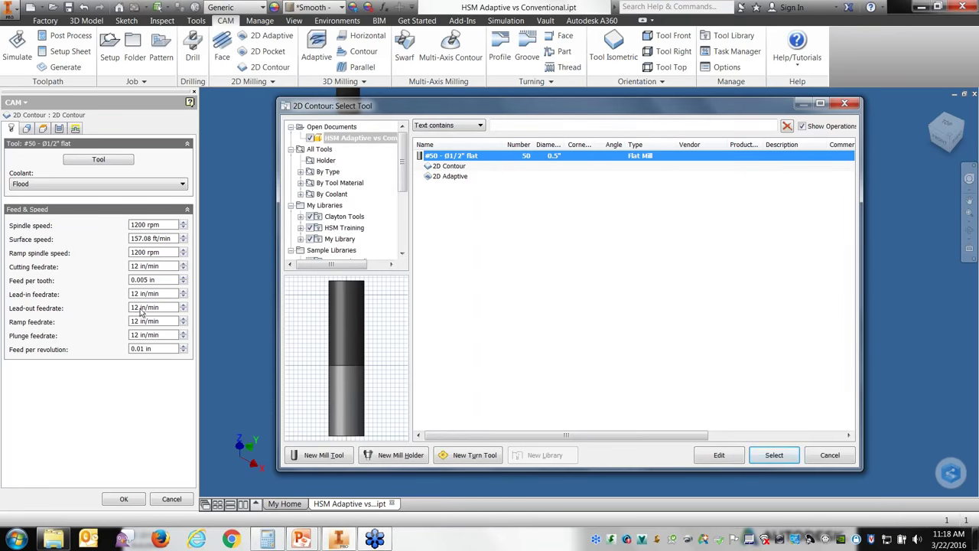
left_click(835, 457)
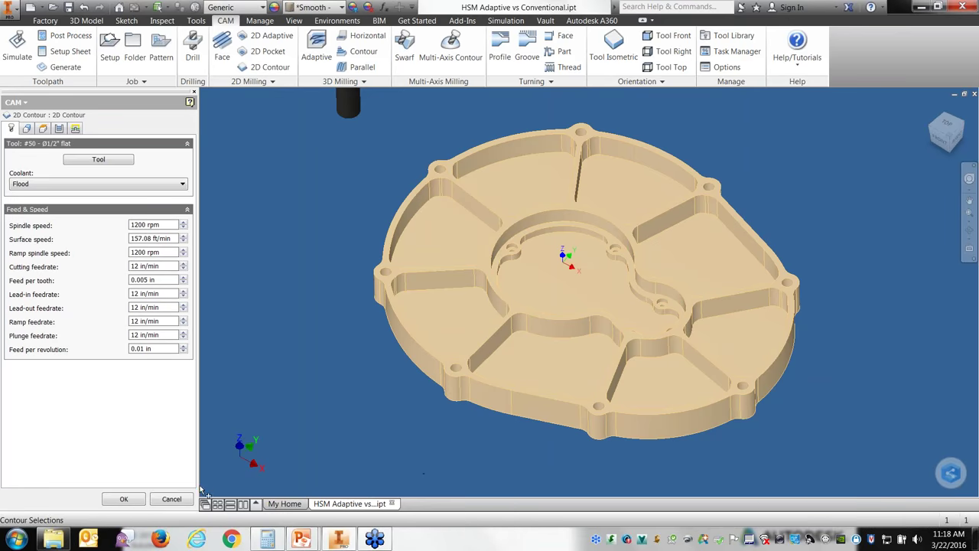
left_click(173, 499)
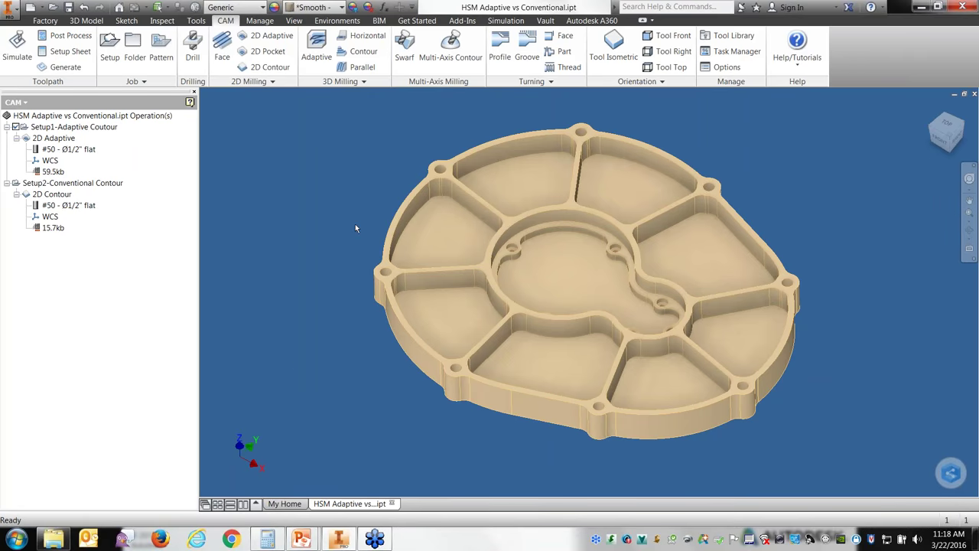
- Return to the Home isometric view and display the 2D Adaptive toolpath with Setup1's stock block
left_click_drag(951, 130, 947, 130)
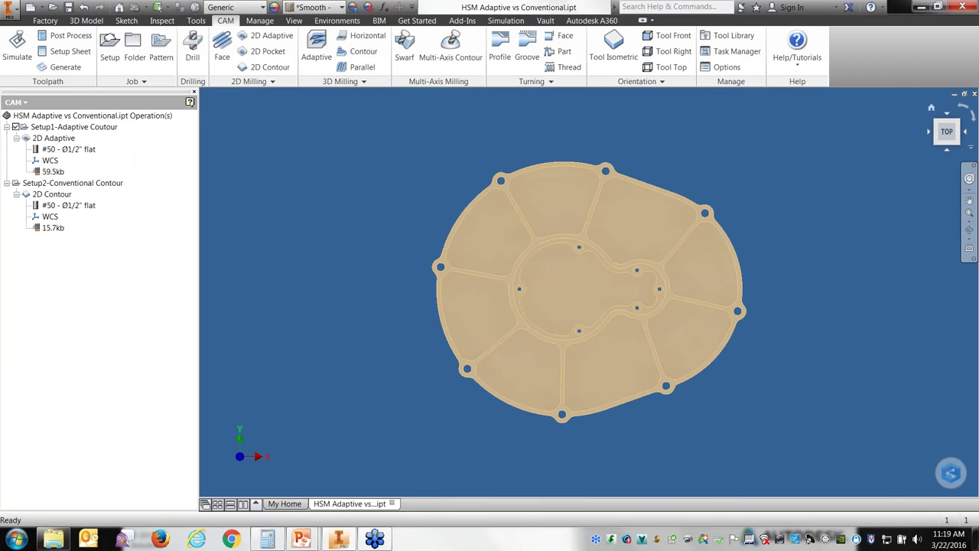
left_click(931, 107)
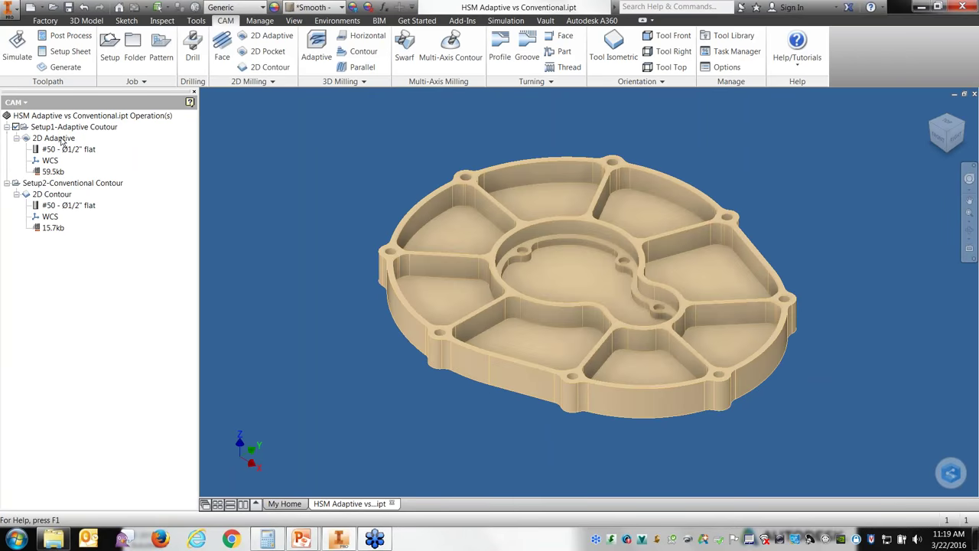
left_click(59, 139)
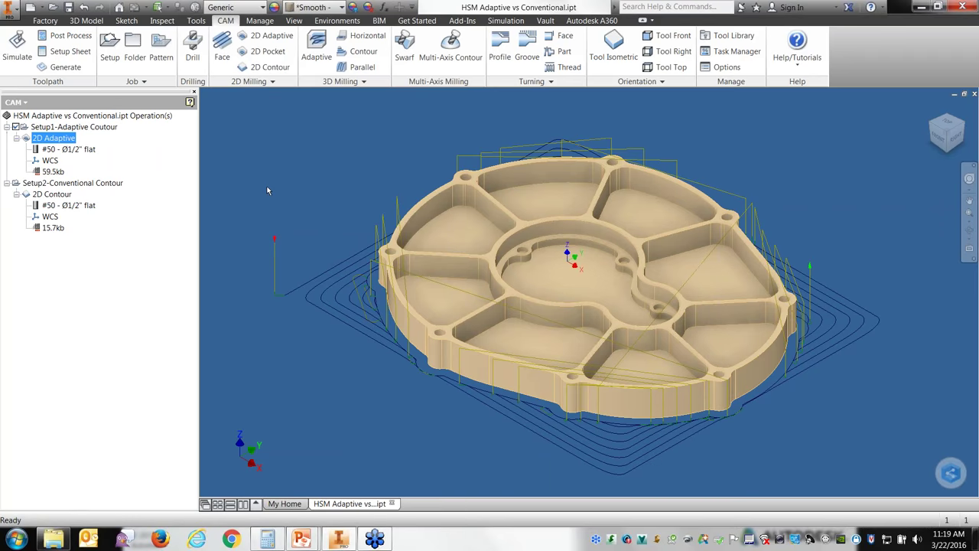
left_click(102, 127)
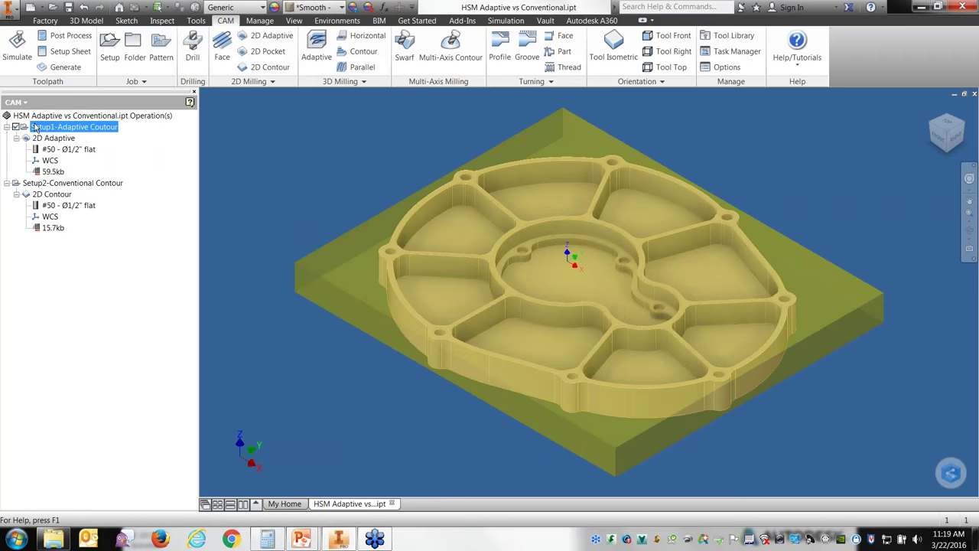
- Reselect 2D Adaptive and launch Simulate for its toolpath
left_click(56, 139)
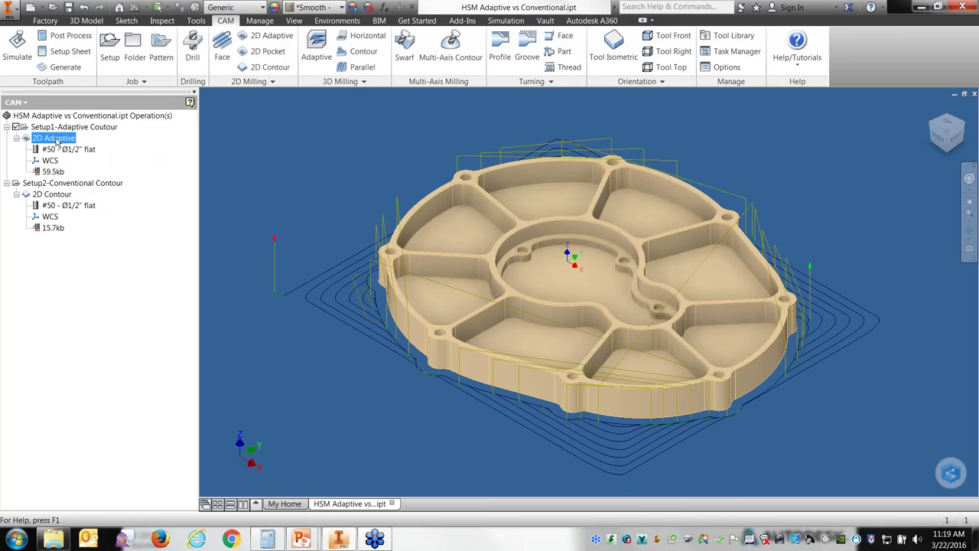
left_click(16, 48)
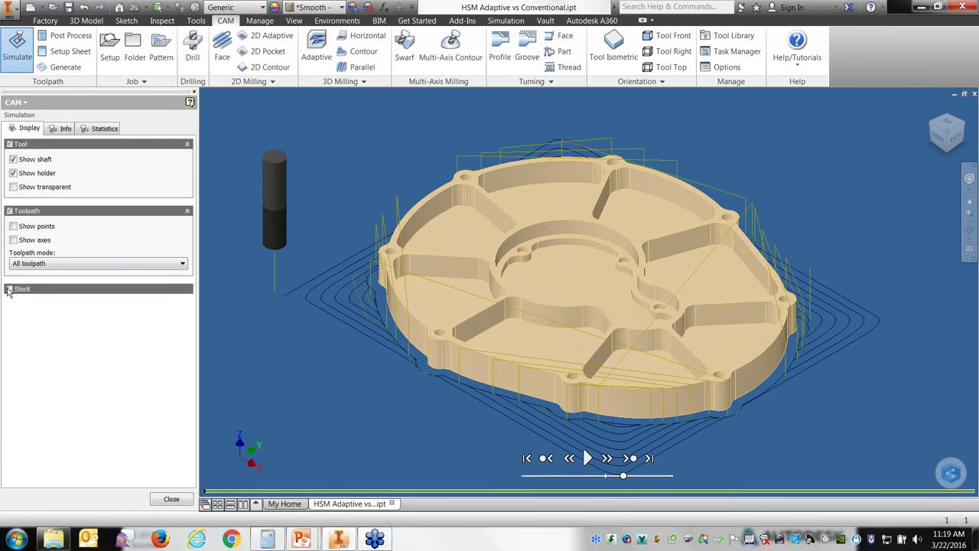
- Show the stock as transparent, slow playback slightly, and play the adaptive simulation
left_click(10, 290)
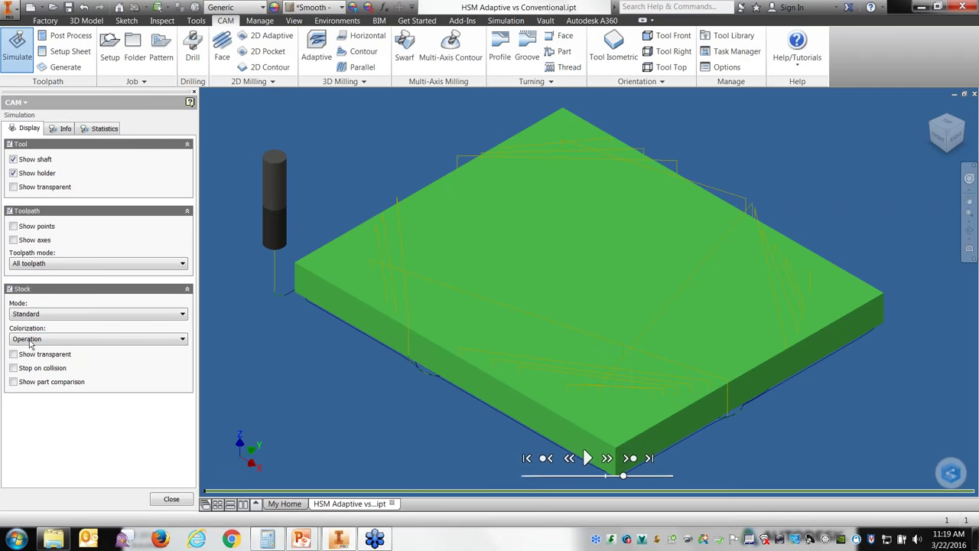
left_click(13, 355)
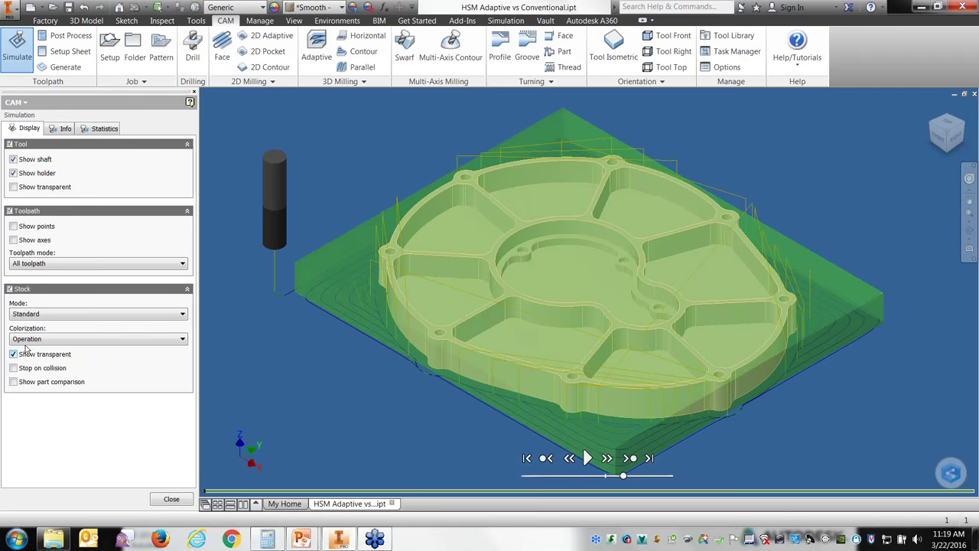
left_click_drag(624, 476, 618, 476)
left_click(586, 458)
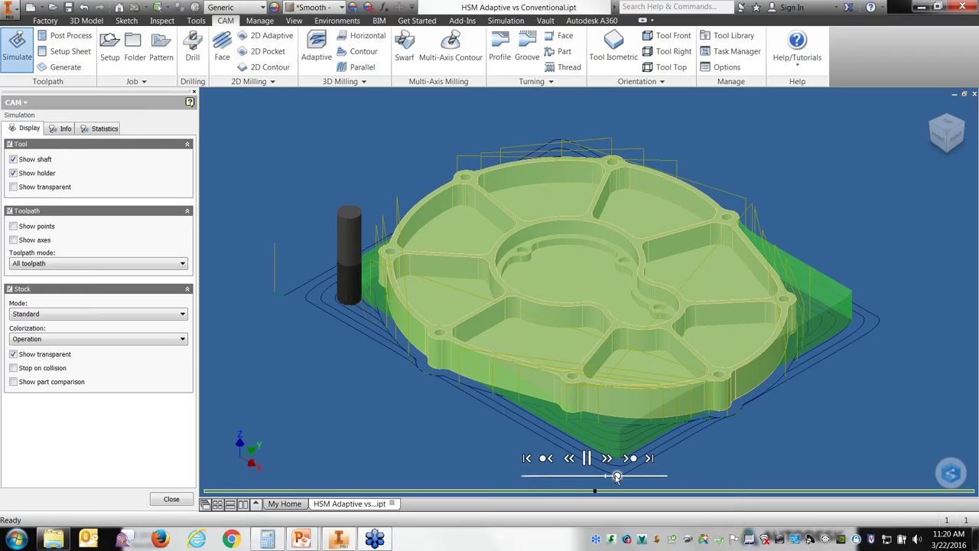
- Slow down then speed up playback until the adaptive simulation finishes
left_click_drag(618, 475, 607, 479)
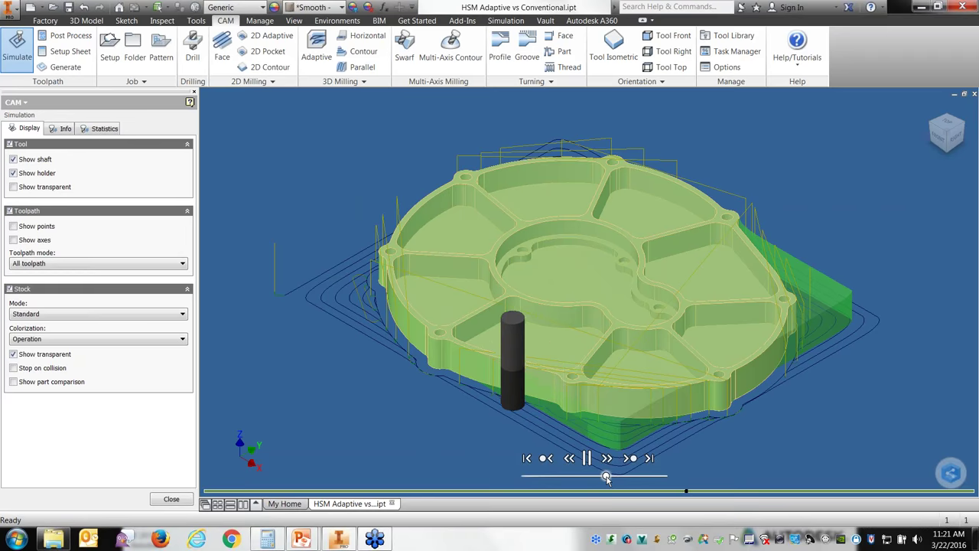
left_click_drag(606, 476, 617, 476)
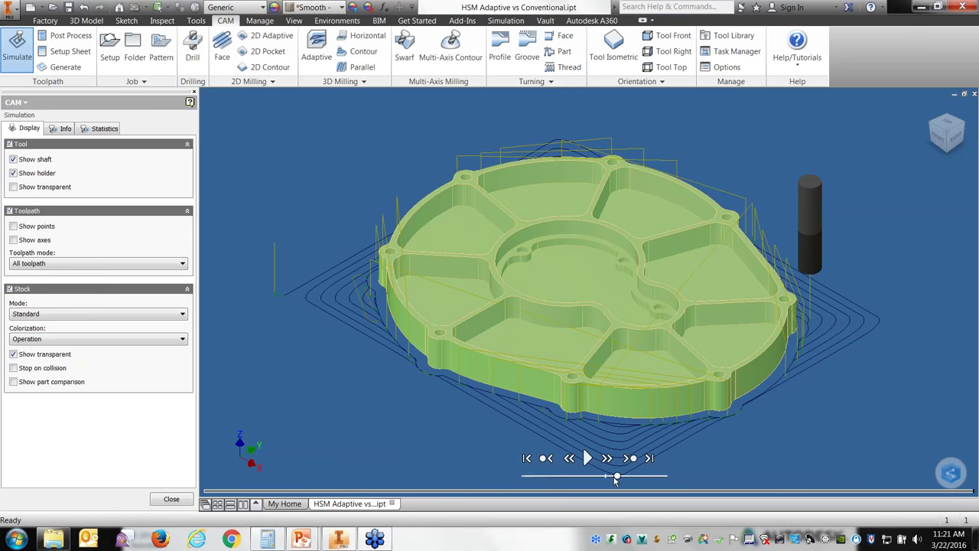
- Read the adaptive statistics (0:15:16 machining time, 252.84 in distance) and close the simulation
left_click(107, 128)
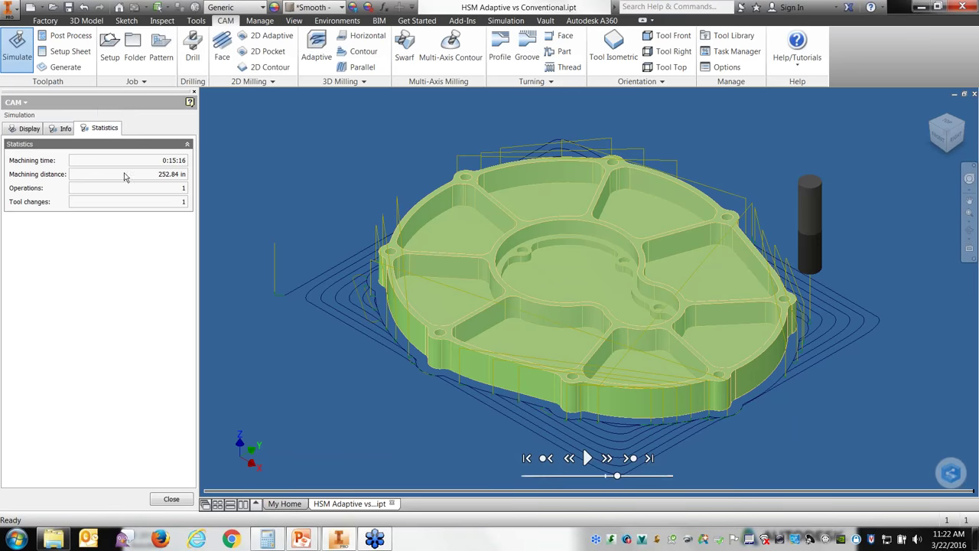
left_click(171, 500)
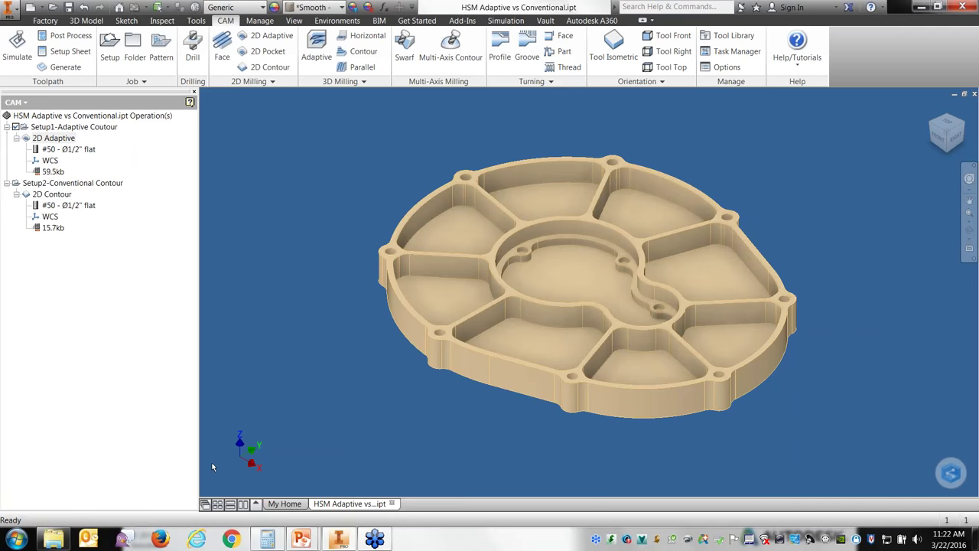
- Select the 2D Contour operation and launch Simulate from its context menu
left_click(55, 196)
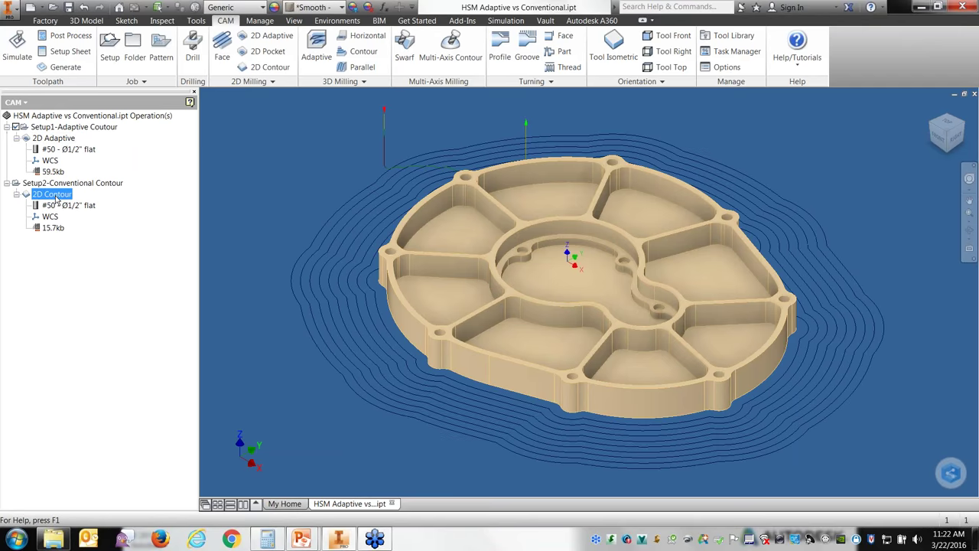
right_click(55, 196)
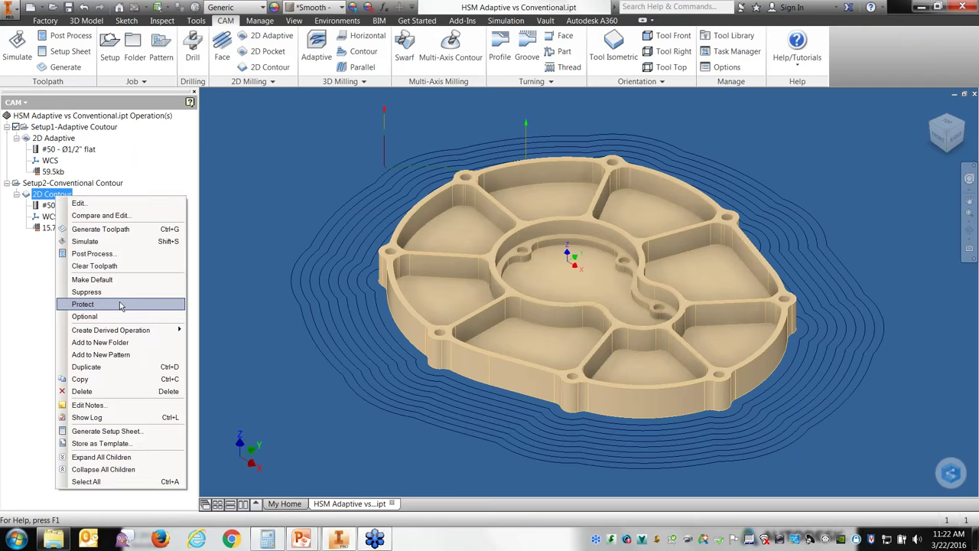
left_click(84, 241)
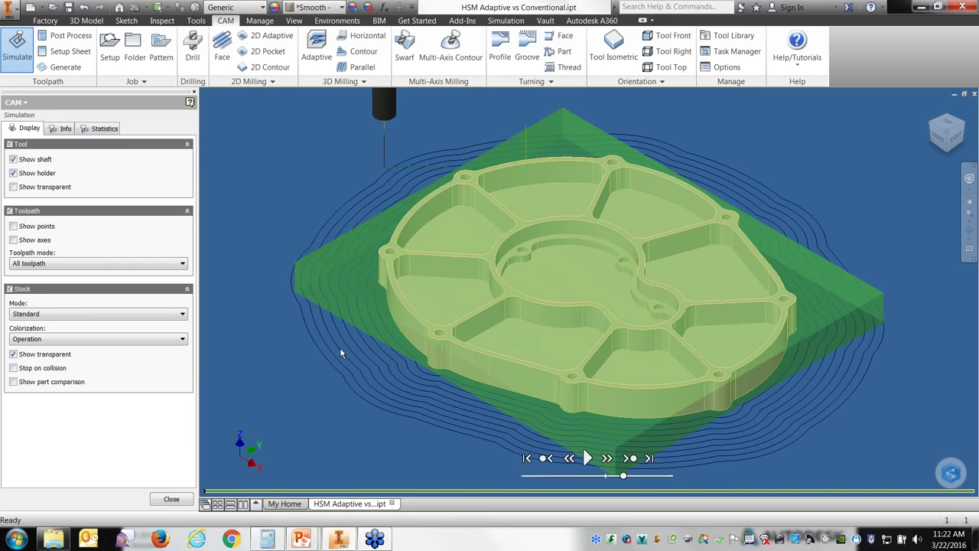
- Play the contour simulation to completion, then read 0:25:36 machining time and 305.575 in distance
left_click(587, 457)
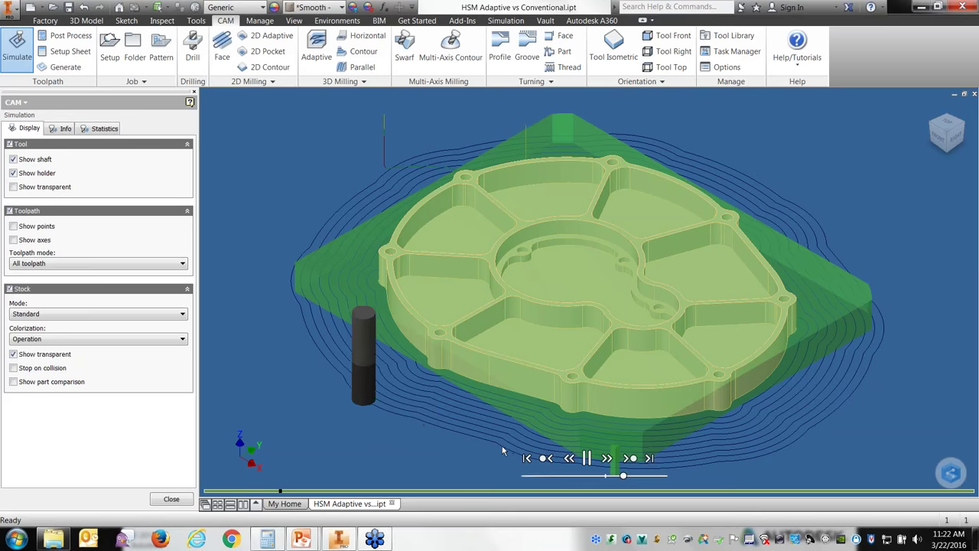
left_click(587, 458)
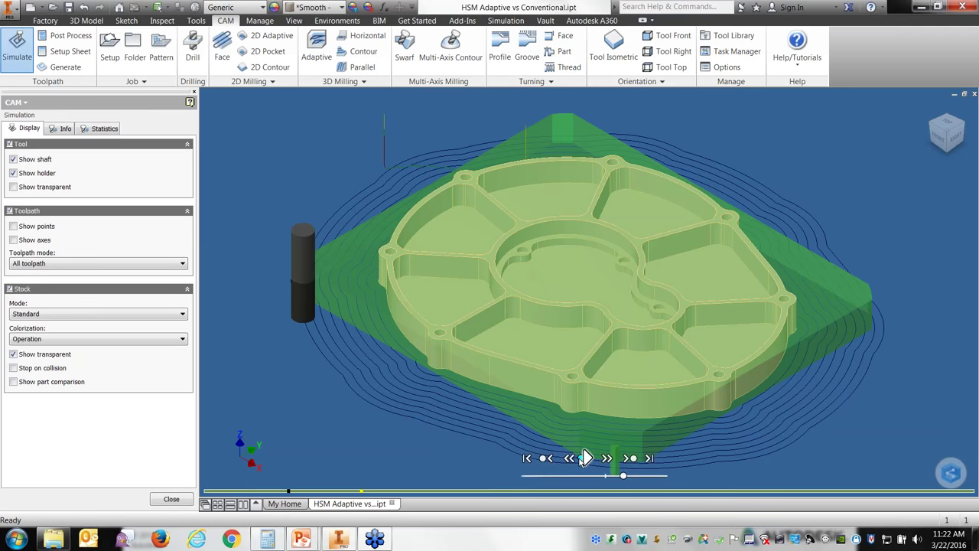
left_click(587, 458)
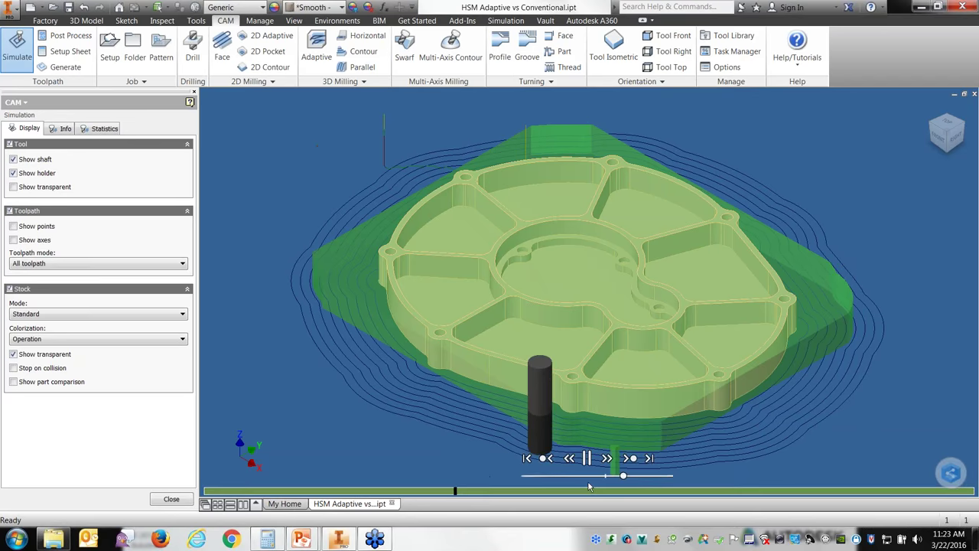
left_click_drag(624, 475, 640, 478)
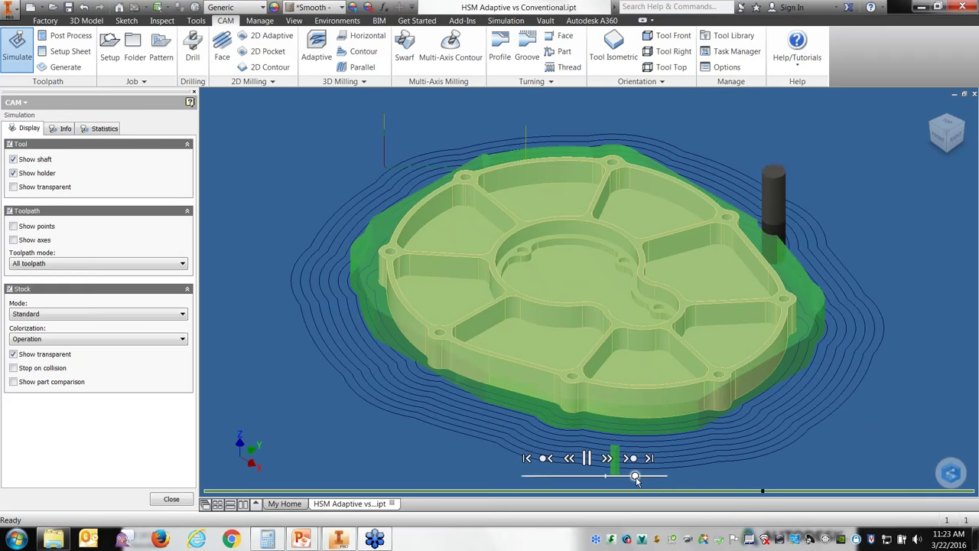
left_click_drag(636, 476, 618, 476)
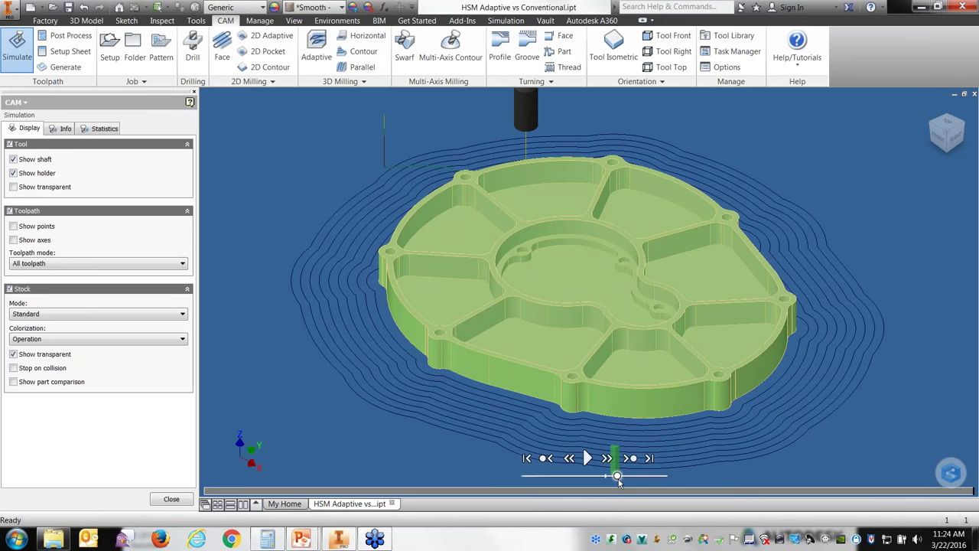
left_click(108, 128)
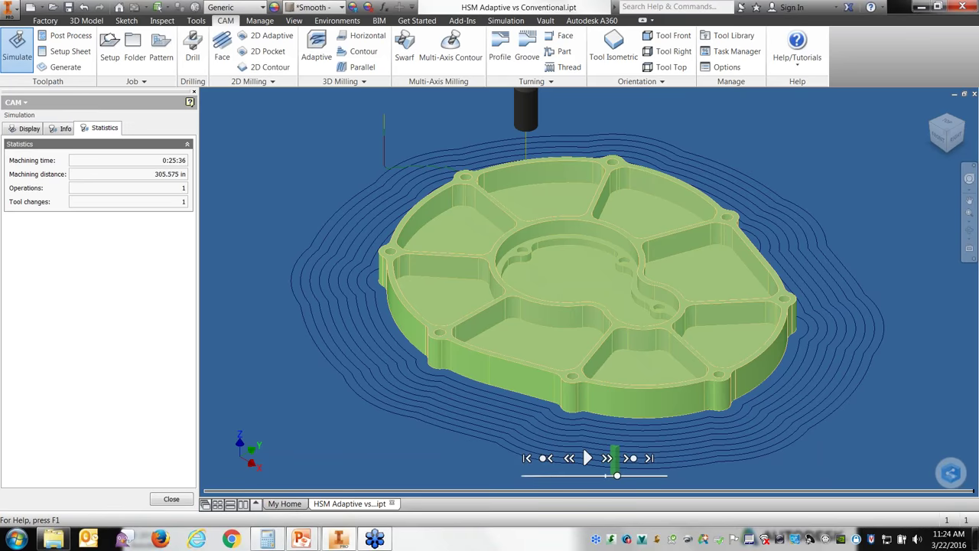
- Work out 305 ÷ 12 on a calculator, then close it and leave the simulation
left_click(267, 540)
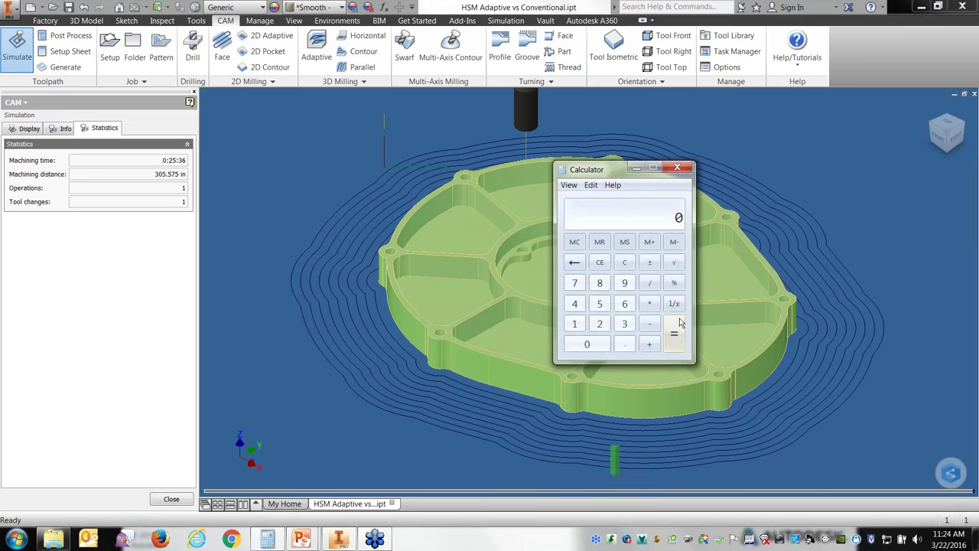
left_click(624, 323)
left_click(586, 344)
left_click(599, 305)
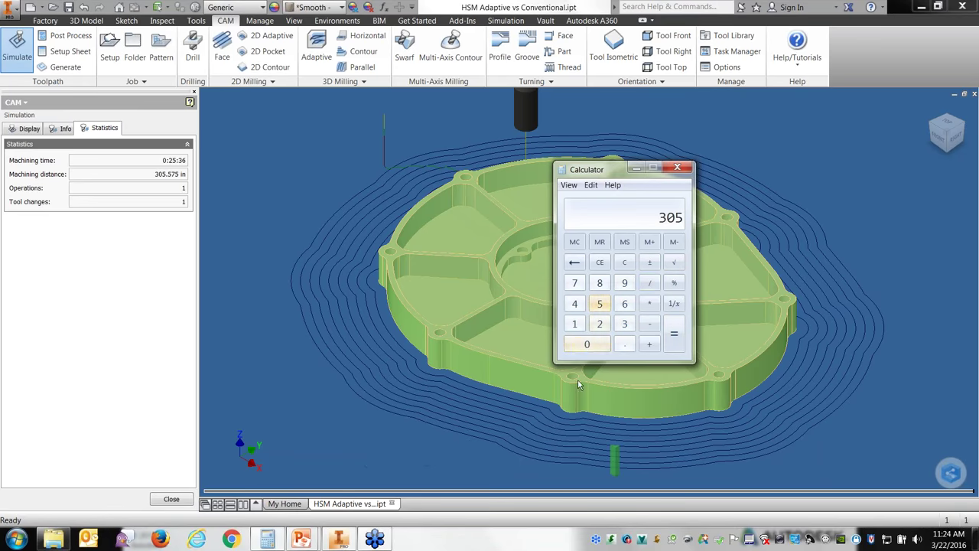
left_click(652, 291)
left_click(576, 325)
left_click(600, 325)
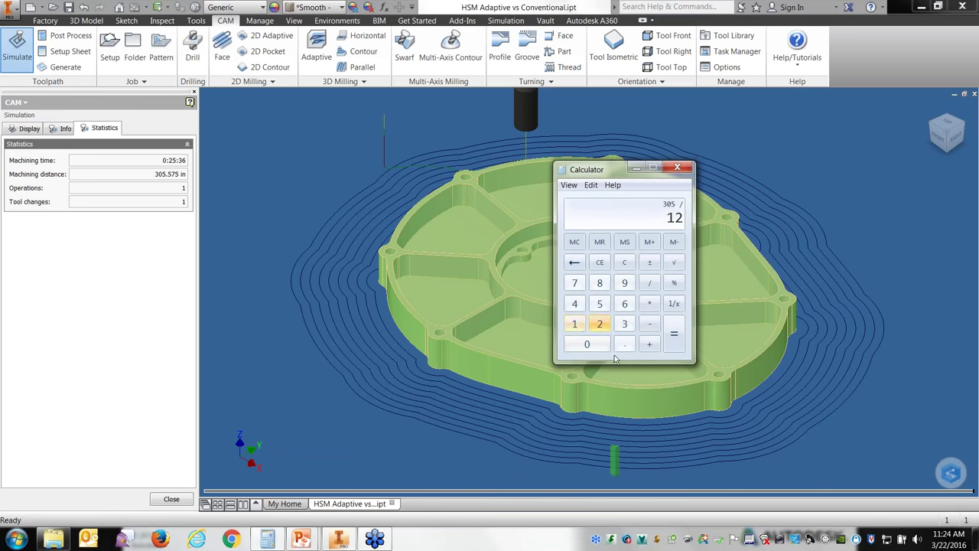
left_click(673, 340)
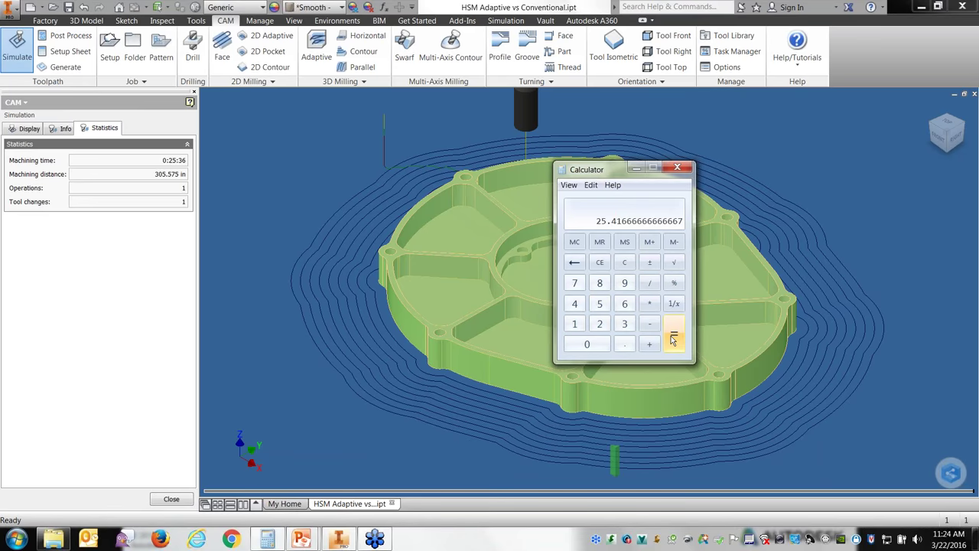
left_click(676, 166)
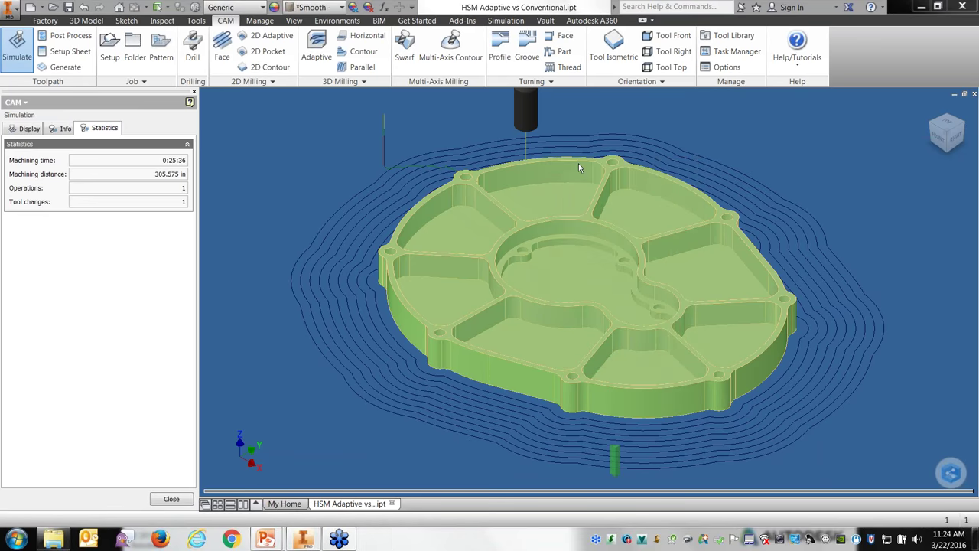
left_click(173, 499)
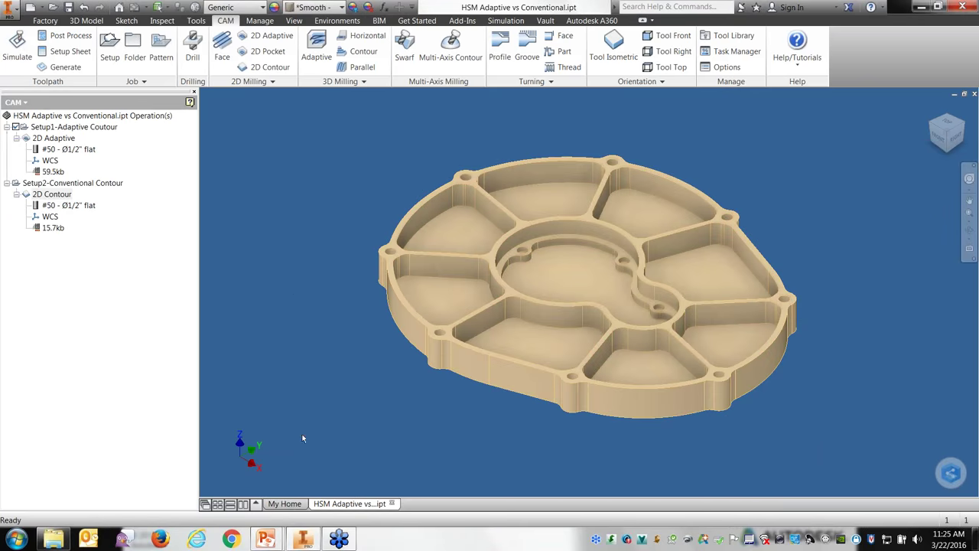
- Play the 2D Adaptive toolpath simulation with the stock shown solid instead of transparent
right_click(55, 142)
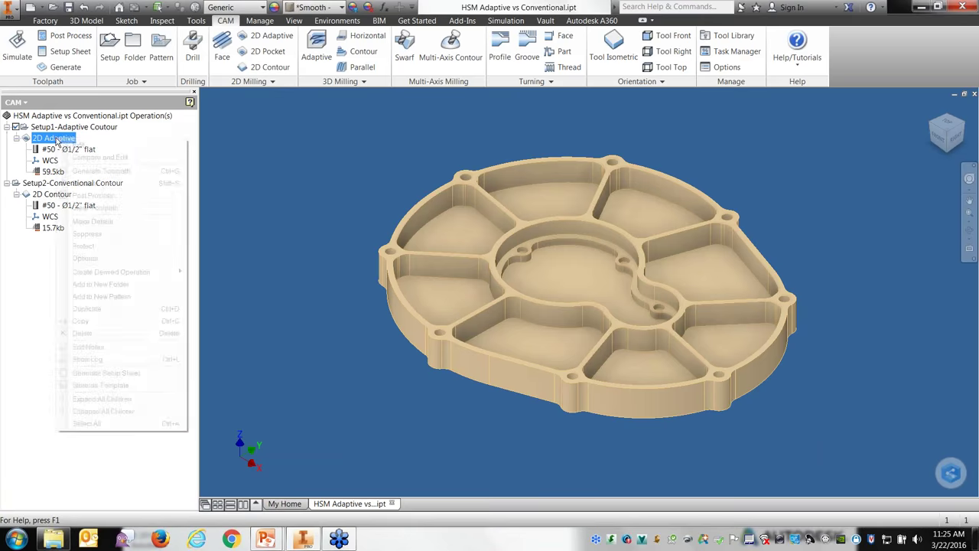
left_click(18, 55)
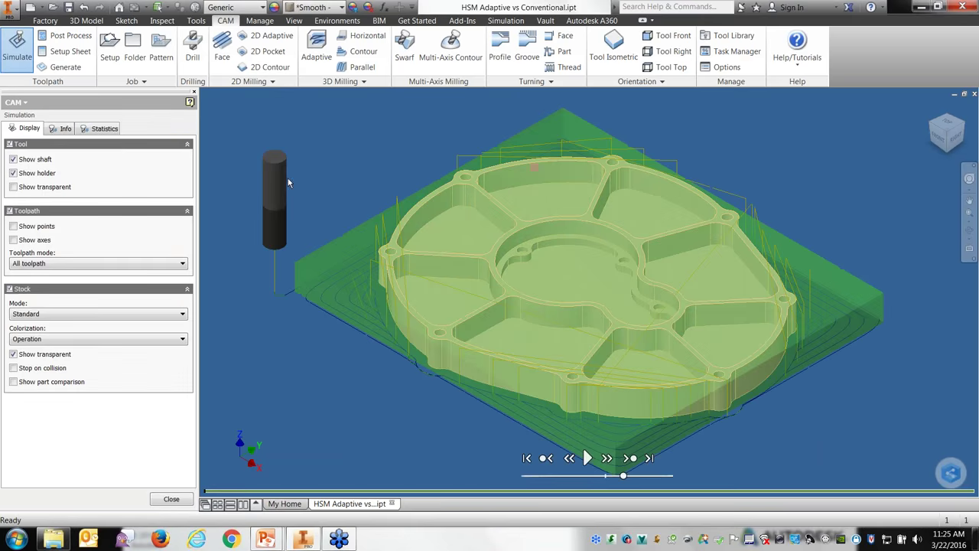
left_click(588, 461)
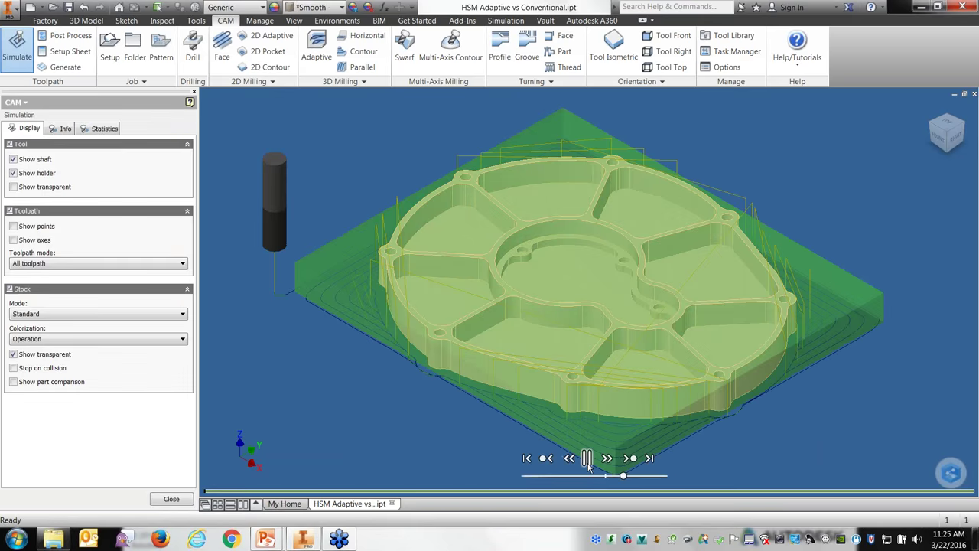
left_click(13, 354)
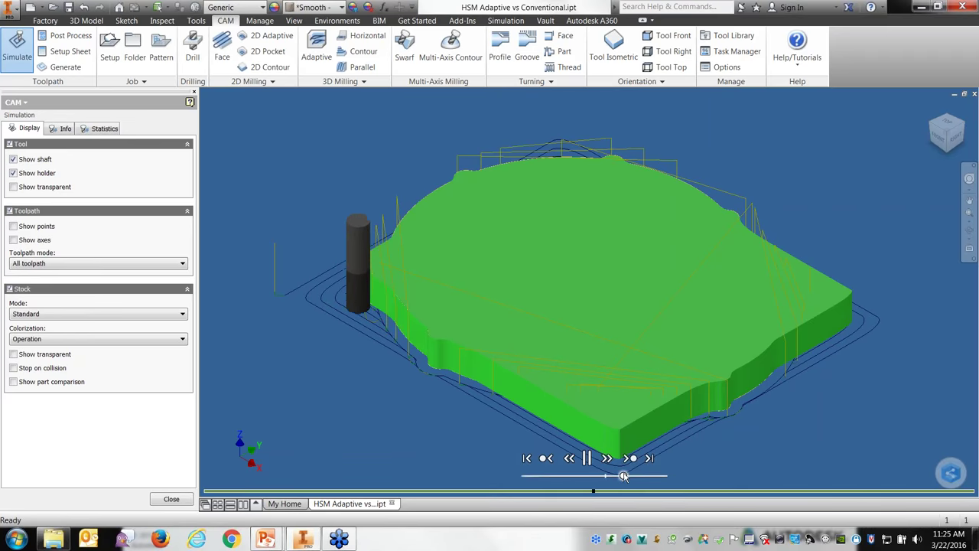
- Slow down and then speed up the playback, pause it, and close the simulation and part
left_click_drag(624, 475, 612, 476)
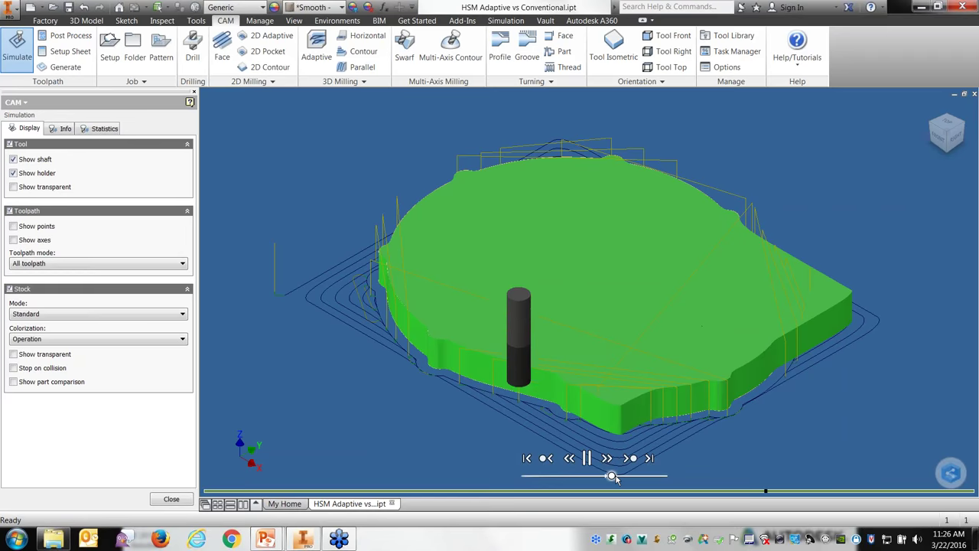
left_click_drag(613, 476, 625, 476)
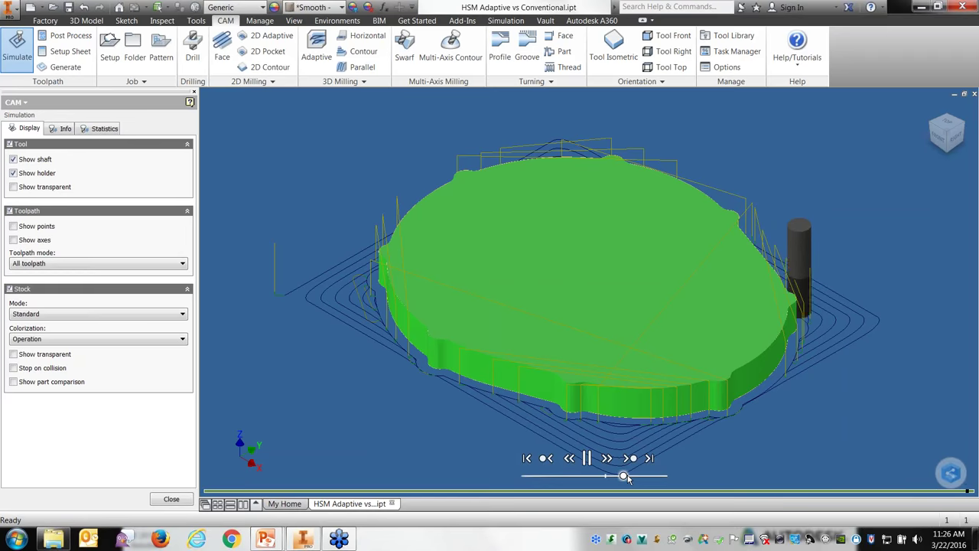
left_click(625, 476)
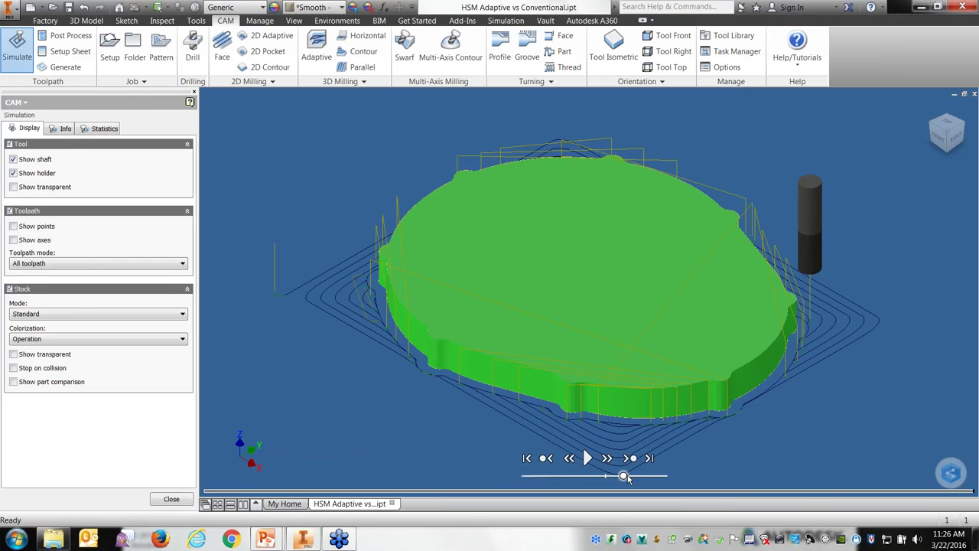
left_click(974, 93)
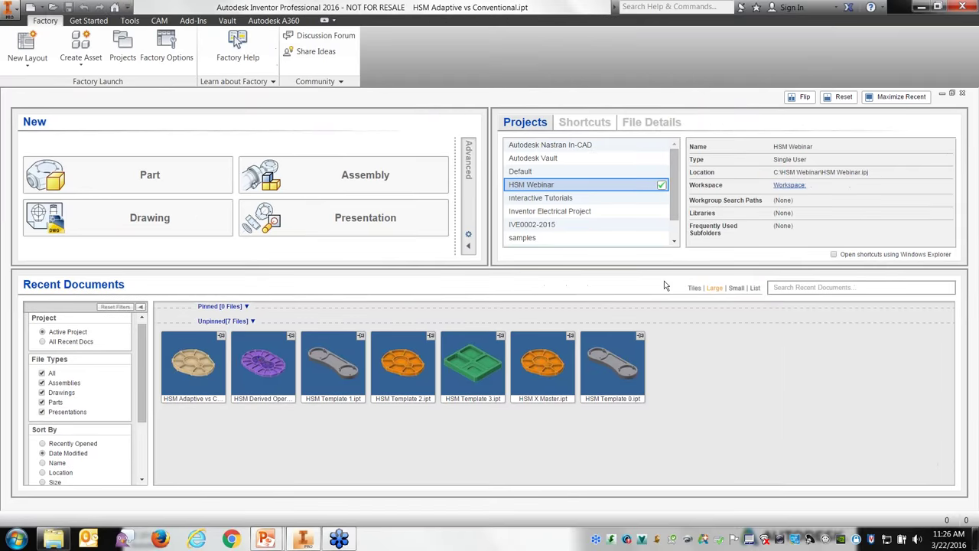
- Return to the PowerPoint slideshow and advance to the Derived Operations vs Copy & Paste slide
key("alt+Tab")
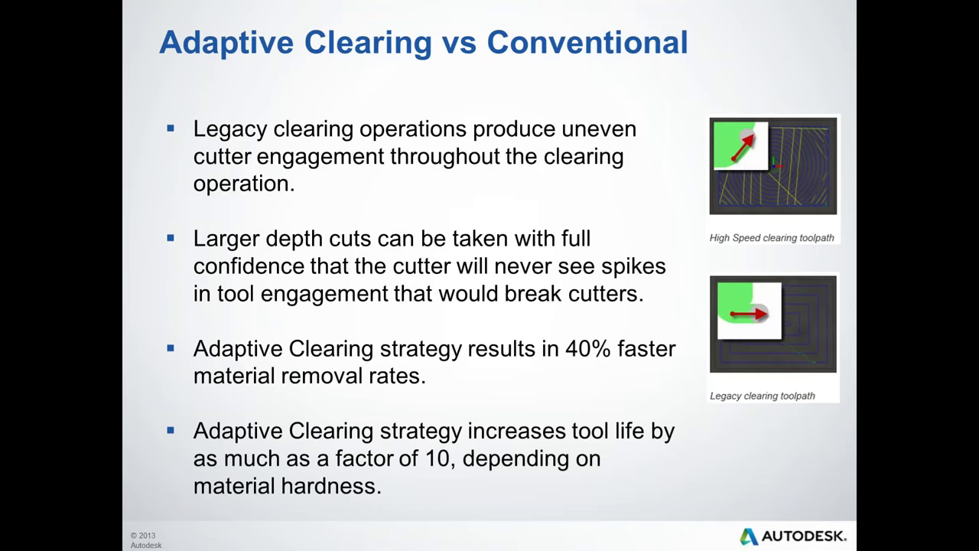
key("Right")
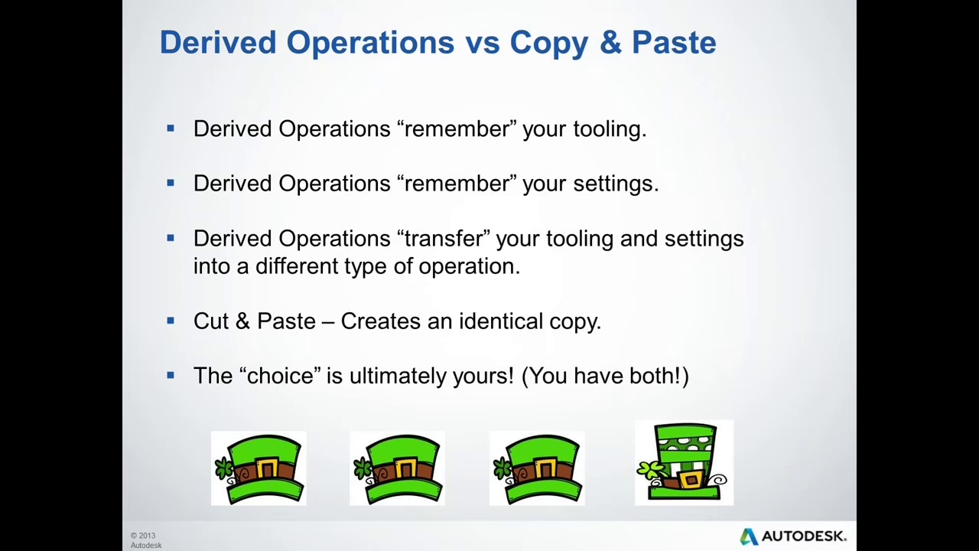
- Alt+Tab away from the PowerPoint slide to Inventor's My Home window
key("alt+Tab")
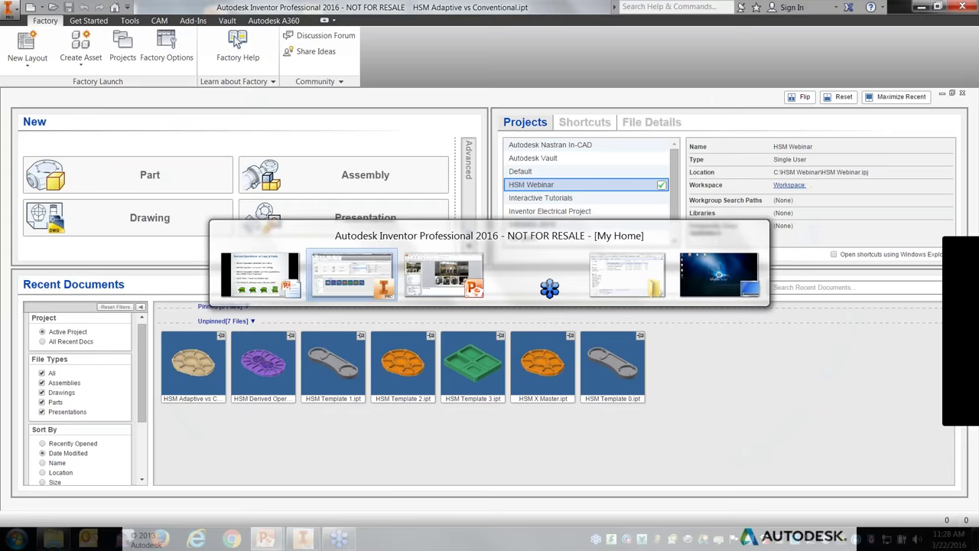
key("alt+Tab")
key("alt+Tab")
key("alt+Tab")
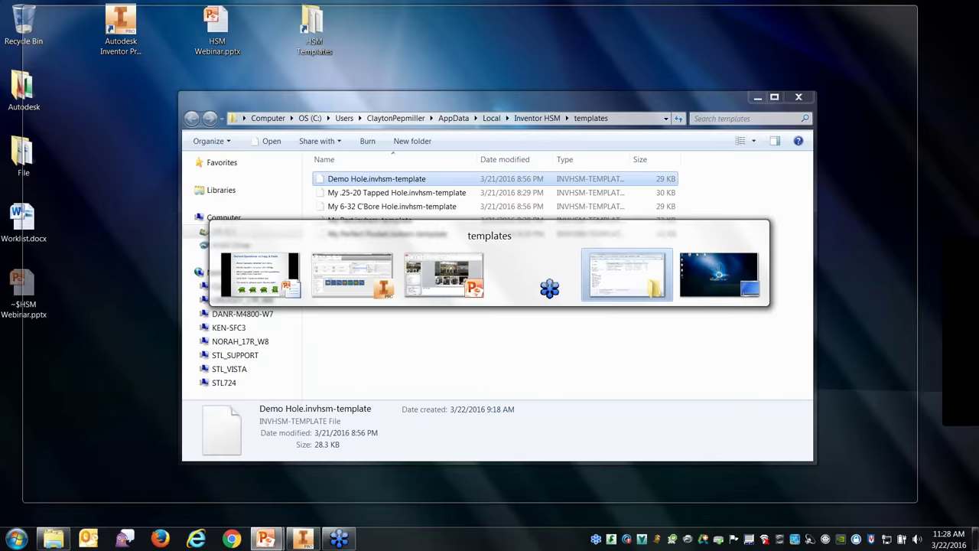
key("alt+Tab")
key("alt+Tab")
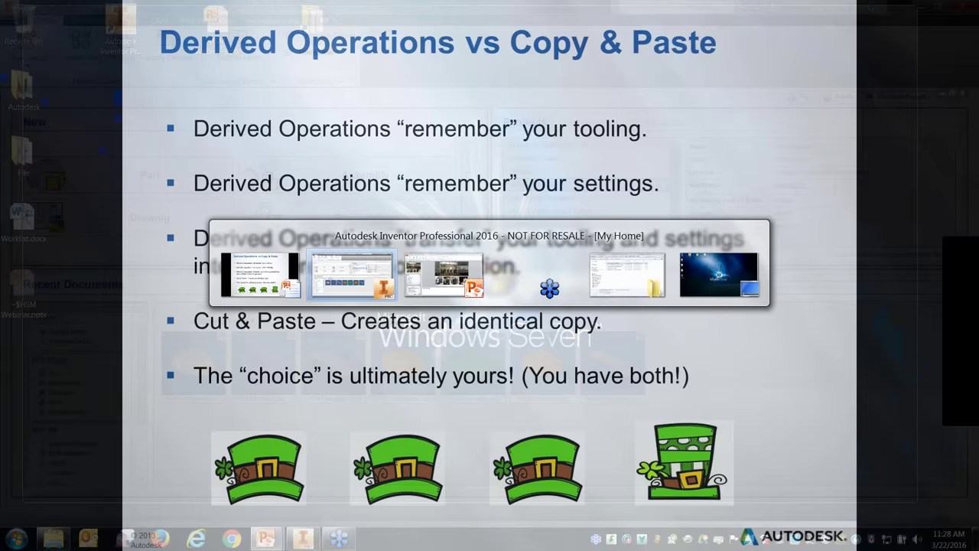
key("alt+Tab")
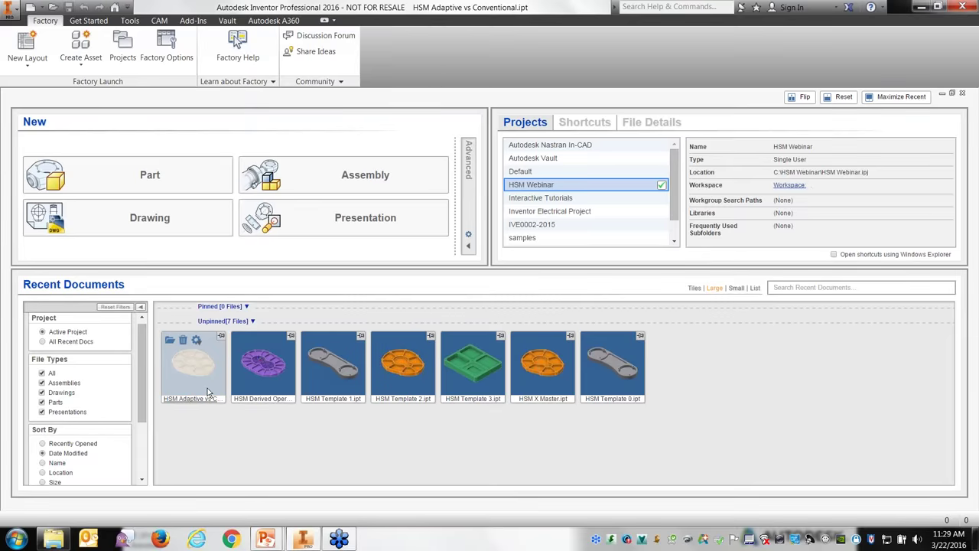
- Open HSM Derived Operation.ipt from Recent Documents and select Setup1 to show its stock
left_click(260, 379)
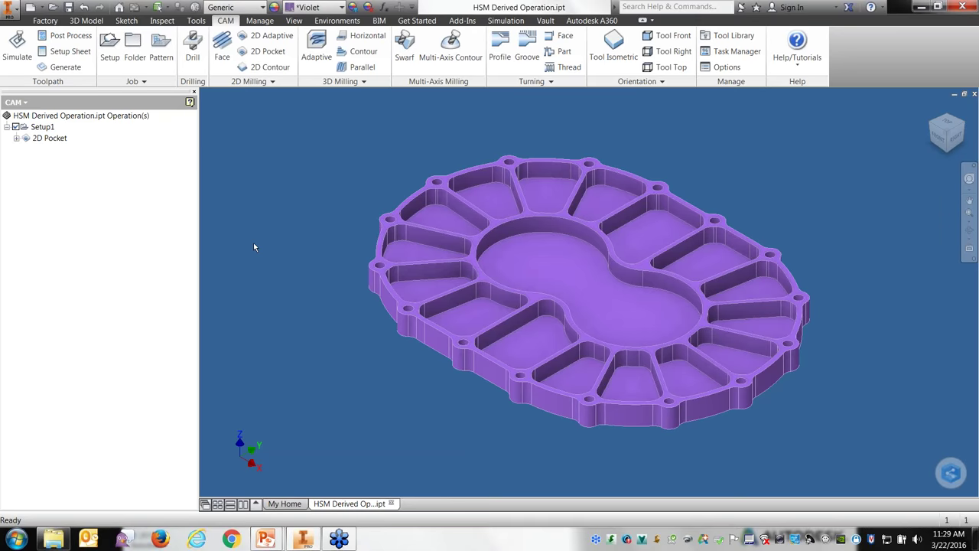
left_click(43, 127)
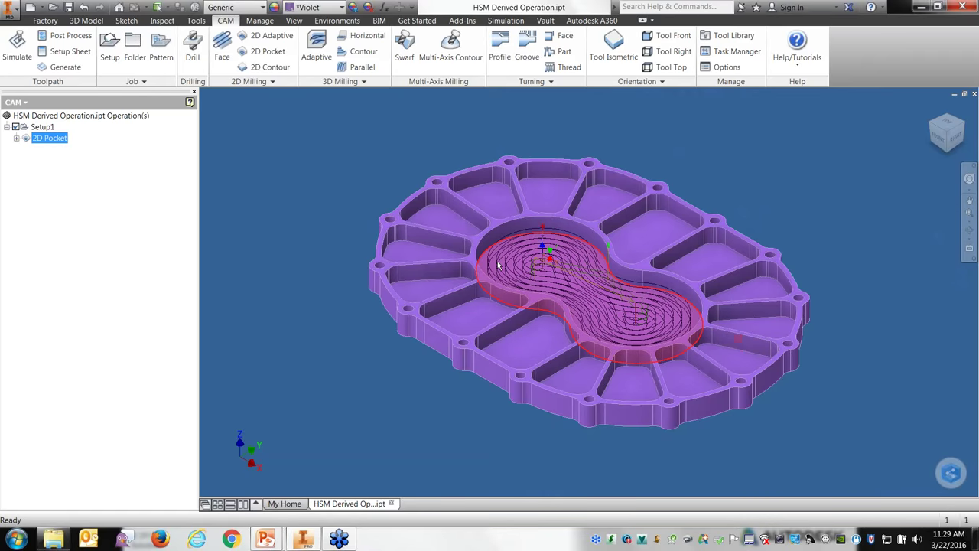
scroll(498, 265, "up", 6)
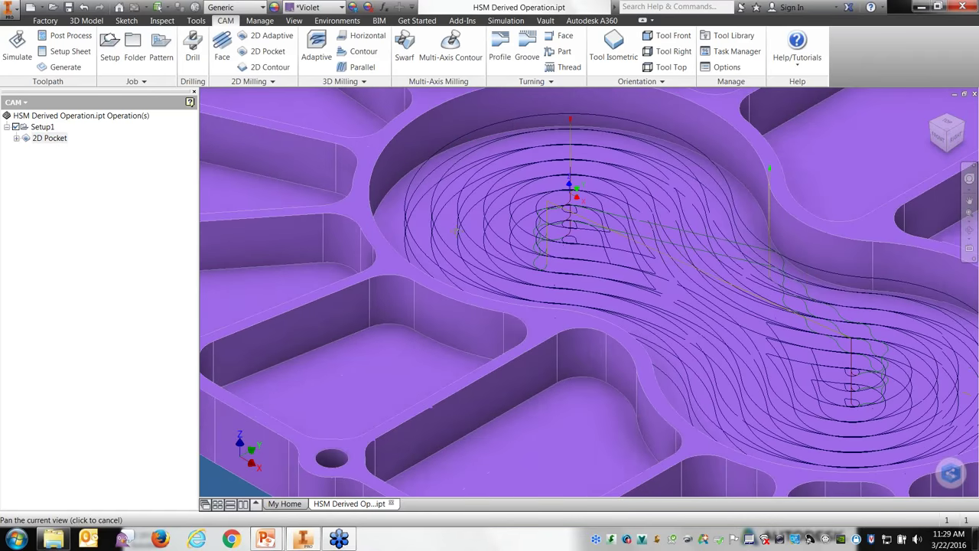
scroll(439, 231, "down", 2)
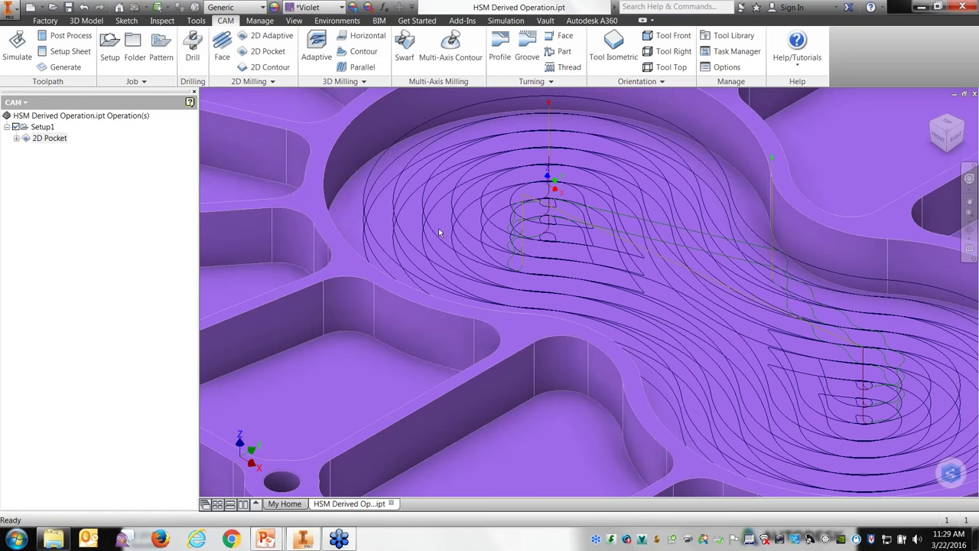
mouse_move(438, 229)
left_click(388, 157)
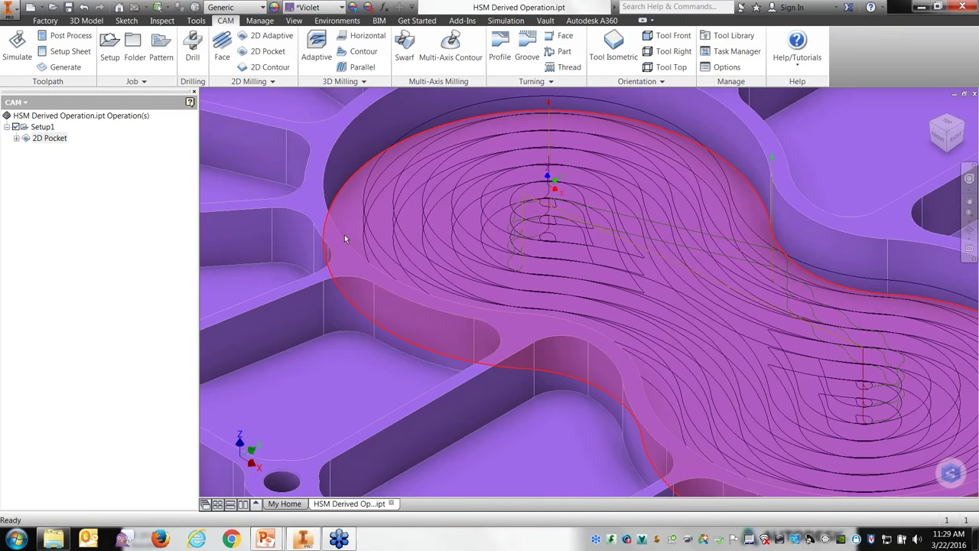
left_click(309, 388)
key("Home")
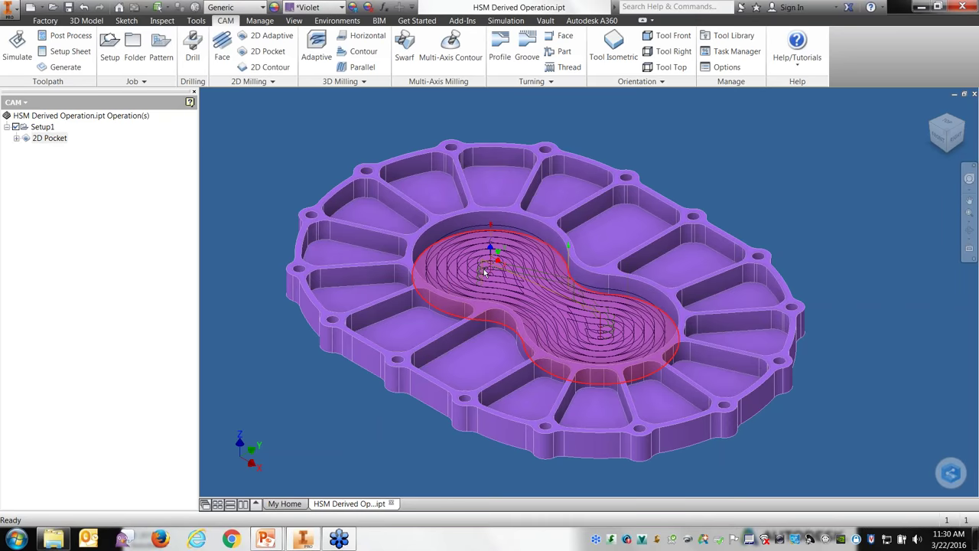
mouse_move(484, 272)
left_click(49, 140)
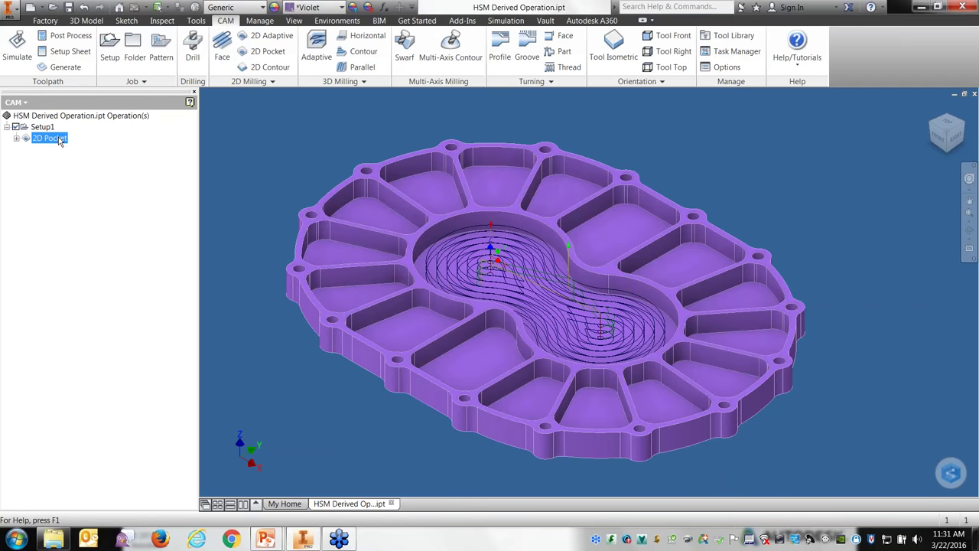
- Check 2D Pocket's tool #50, stepdowns and stock to leave, then regenerate its toolpath
right_click(59, 140)
left_click(74, 145)
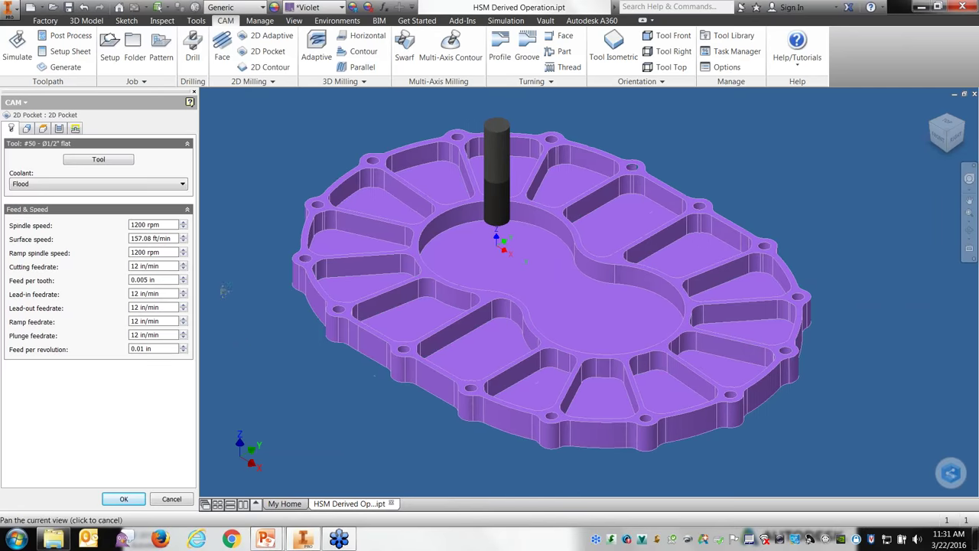
left_click(97, 162)
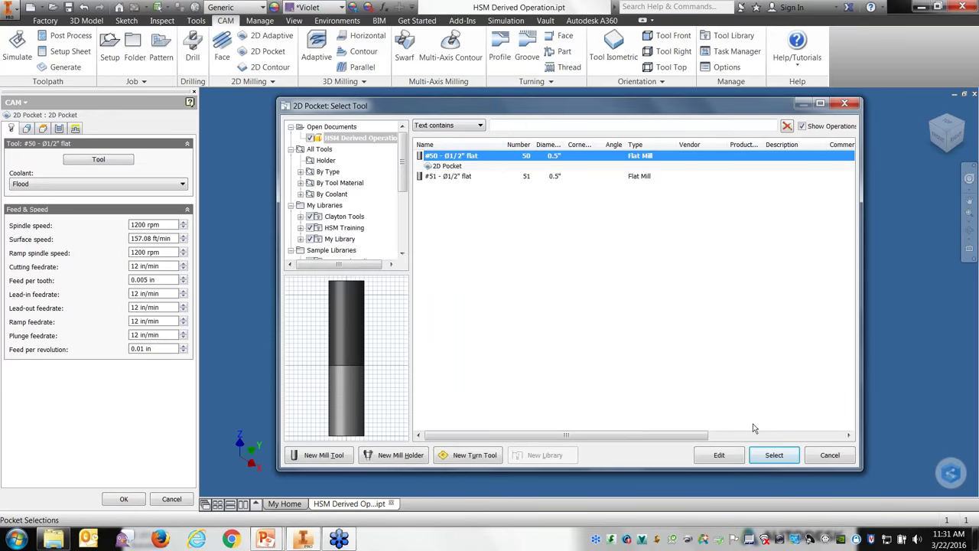
left_click(826, 458)
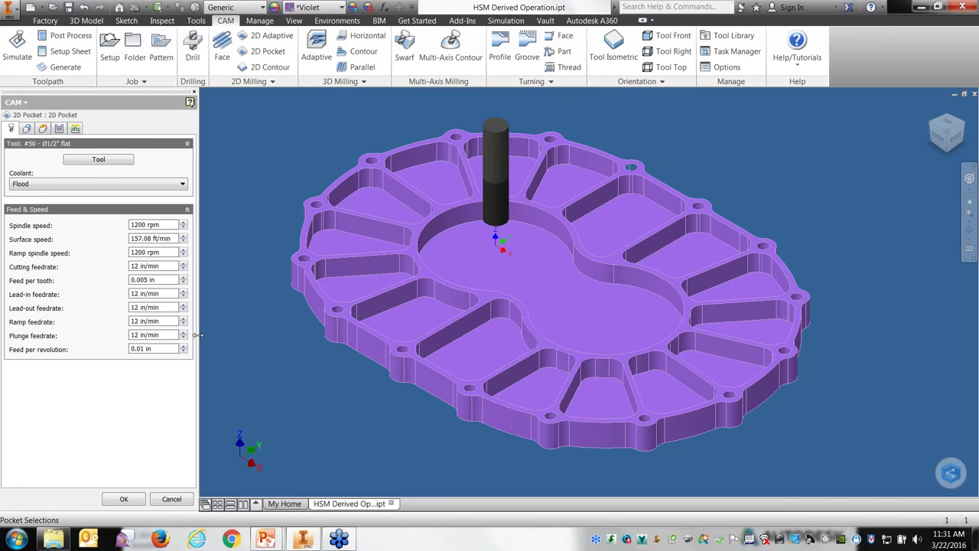
left_click(59, 129)
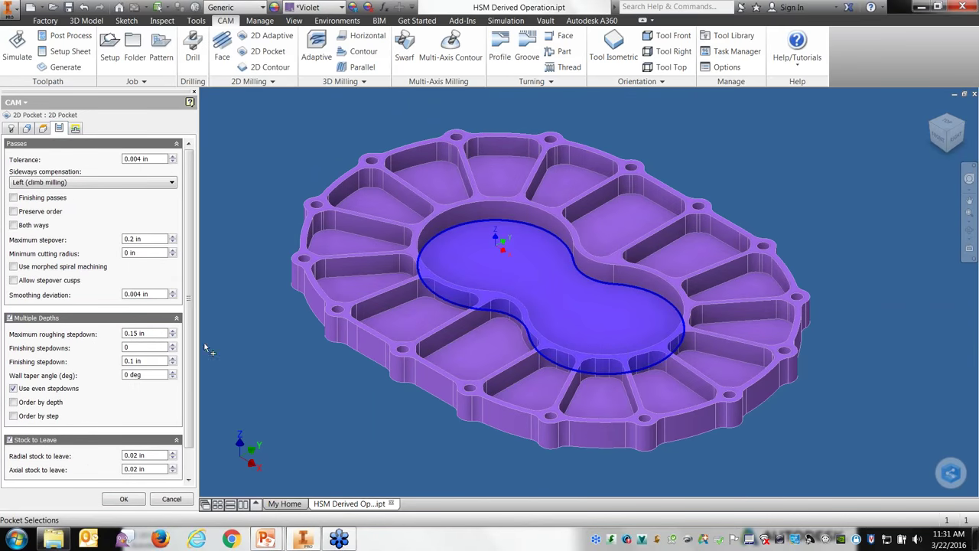
scroll(191, 337, "down", 1)
scroll(191, 337, "down", 2)
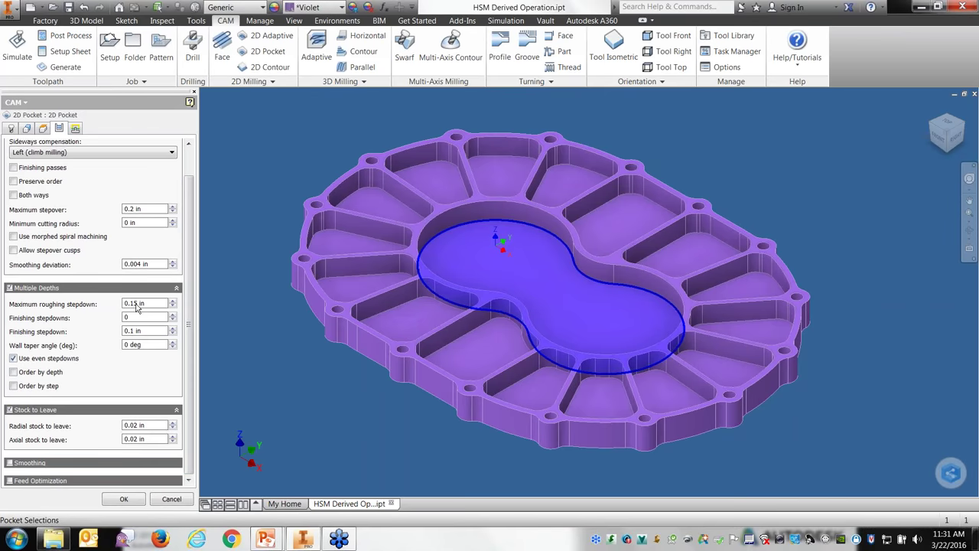
mouse_move(137, 306)
mouse_move(154, 427)
left_click(123, 499)
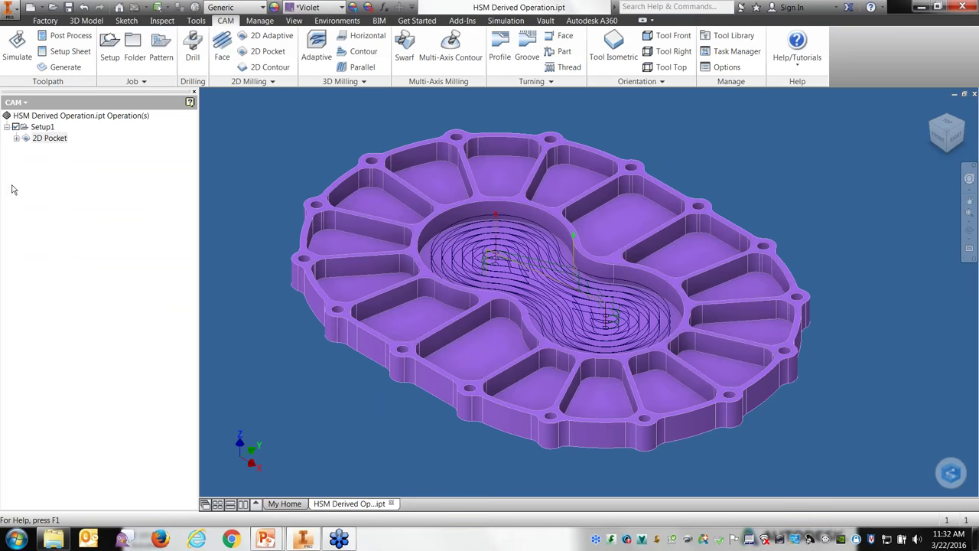
- Copy the 2D Pocket operation and paste it as 2D Pocket (2)
right_click(48, 141)
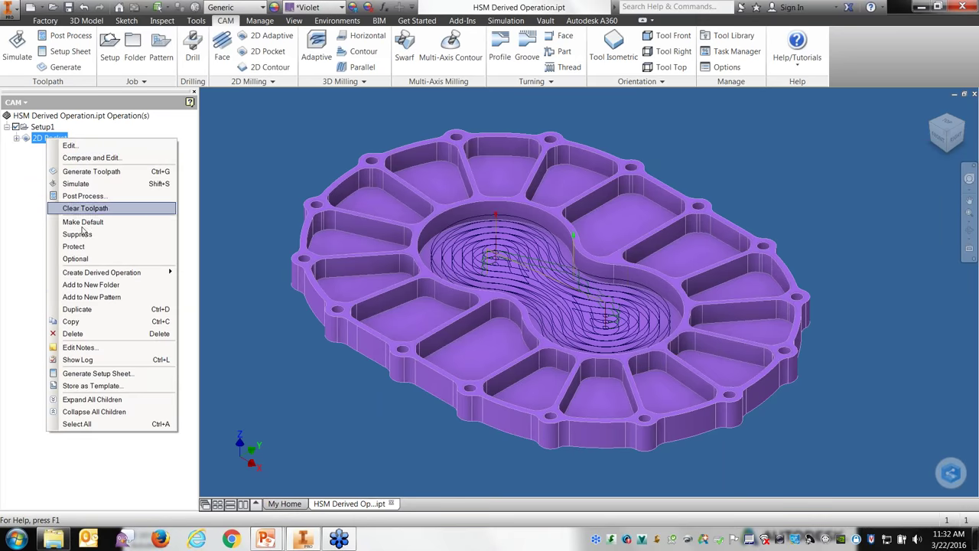
left_click(71, 322)
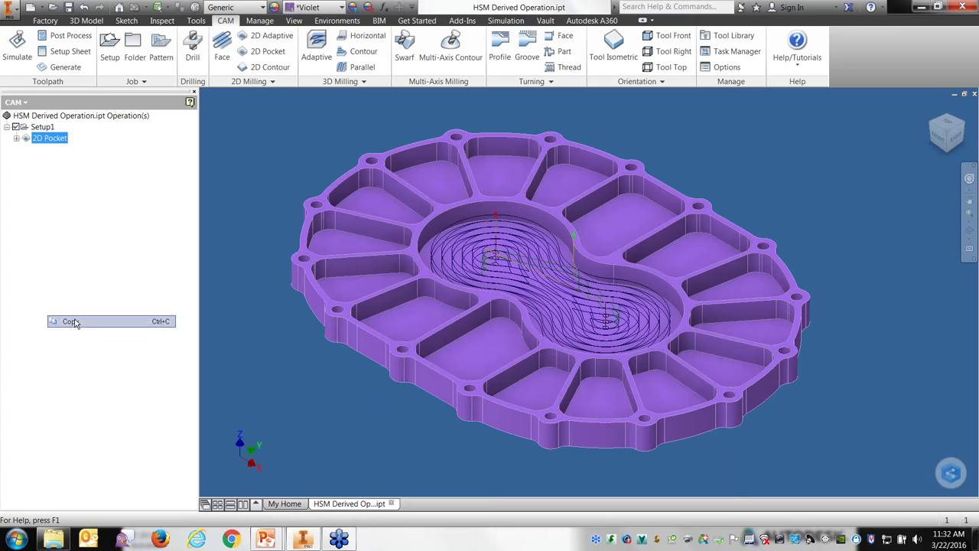
right_click(64, 231)
left_click(93, 300)
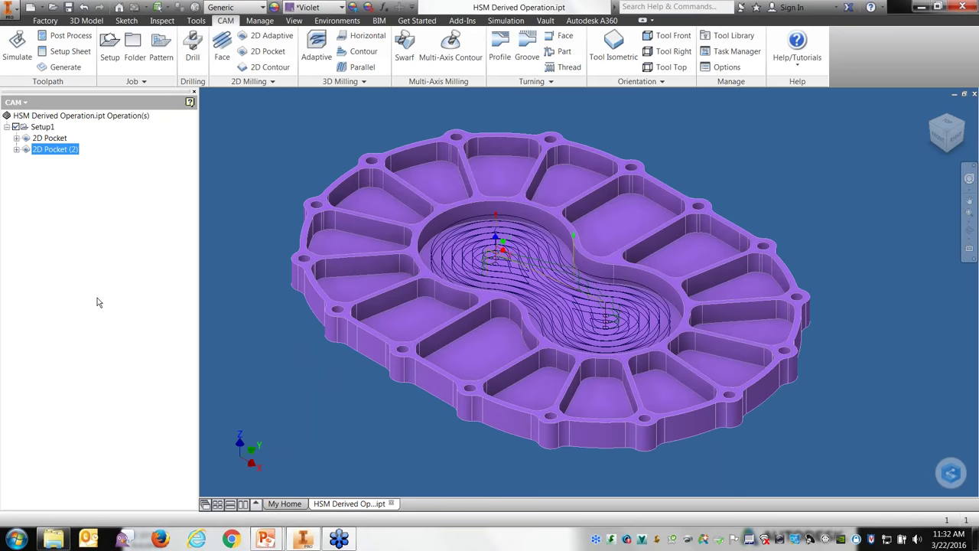
- Rename 2D Pocket (2) to 2D Pocket Bottom
left_click(70, 150)
left_click(70, 150)
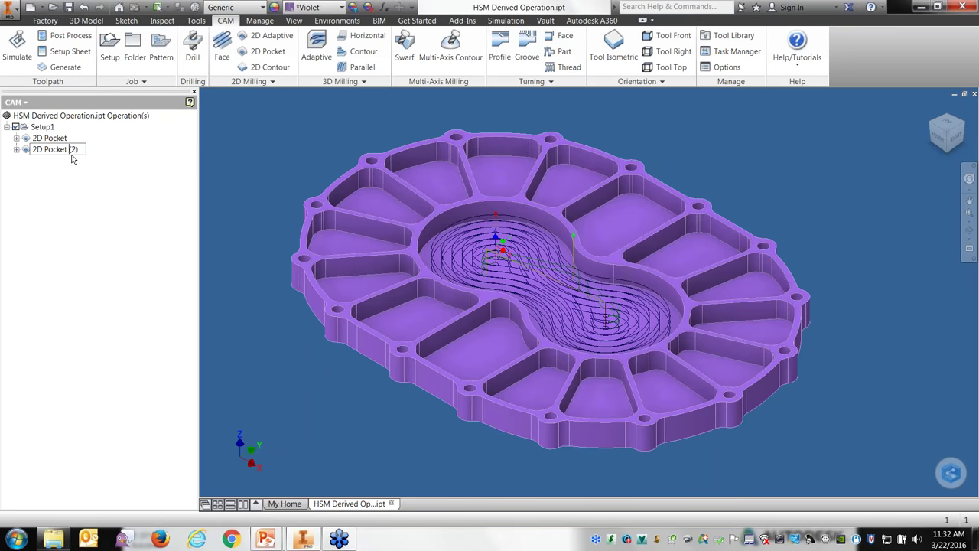
type("Sidewall")
key("Delete")
key("Delete")
key("Delete")
left_click(70, 173)
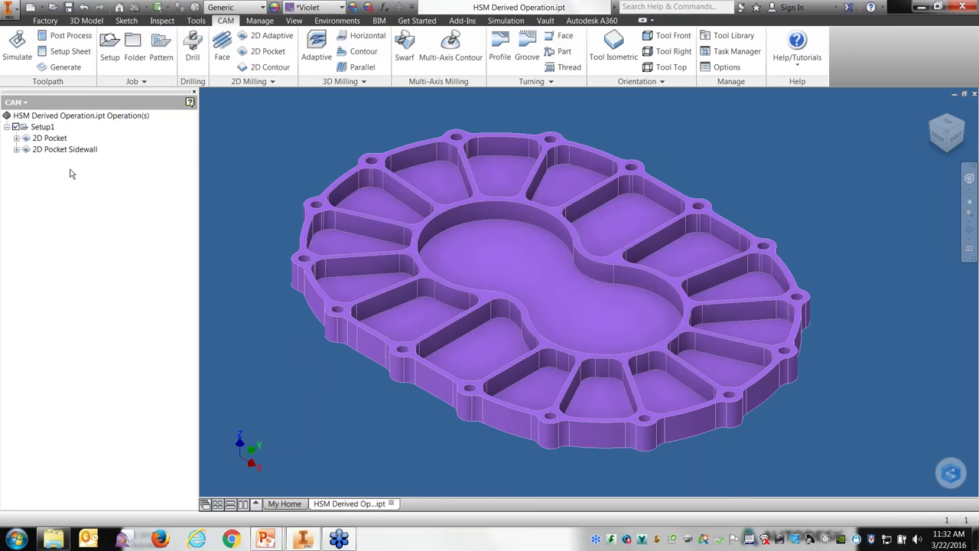
left_click(73, 151)
left_click(73, 153)
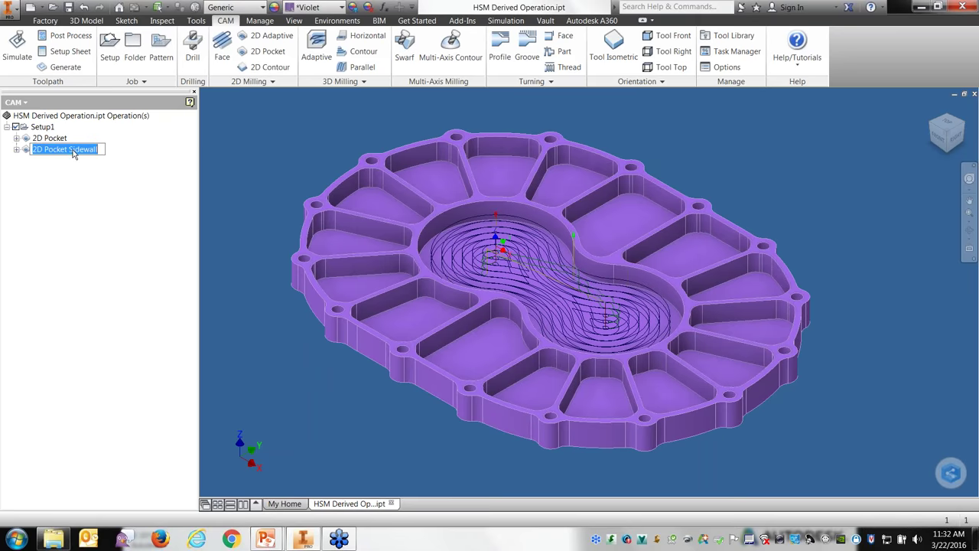
left_click(72, 151)
left_click_drag(70, 151, 98, 155)
type("Bottom")
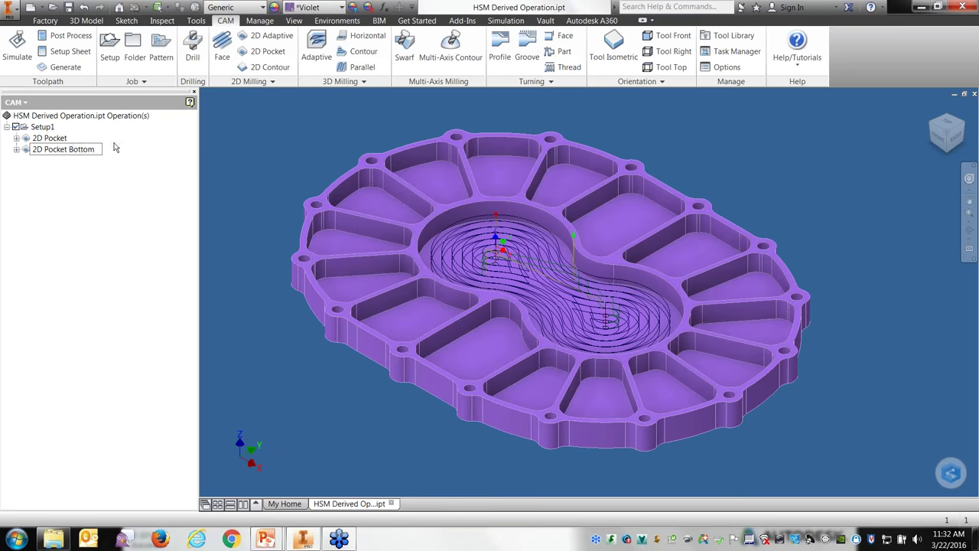
left_click(99, 189)
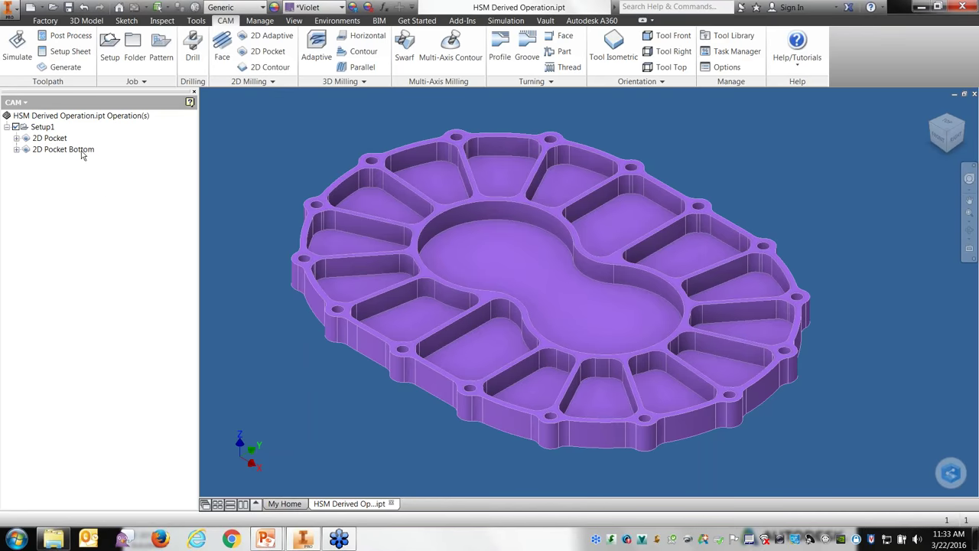
- Change 2D Pocket Bottom's tool to #51
left_click(82, 152)
right_click(82, 152)
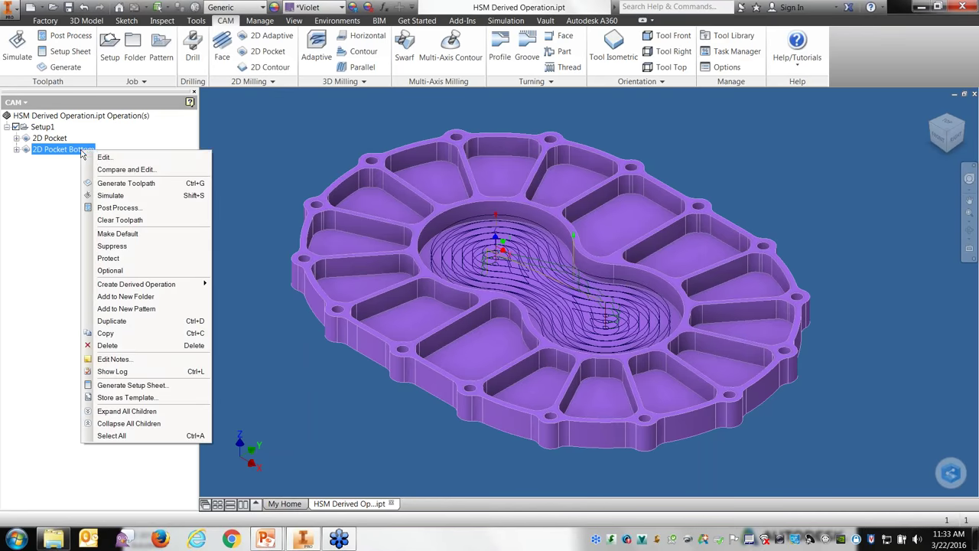
left_click(126, 159)
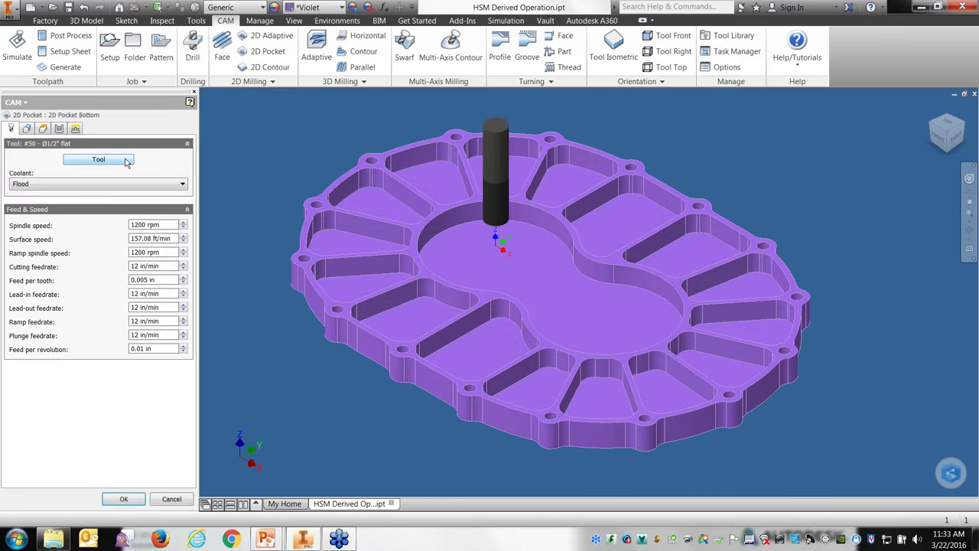
left_click(100, 160)
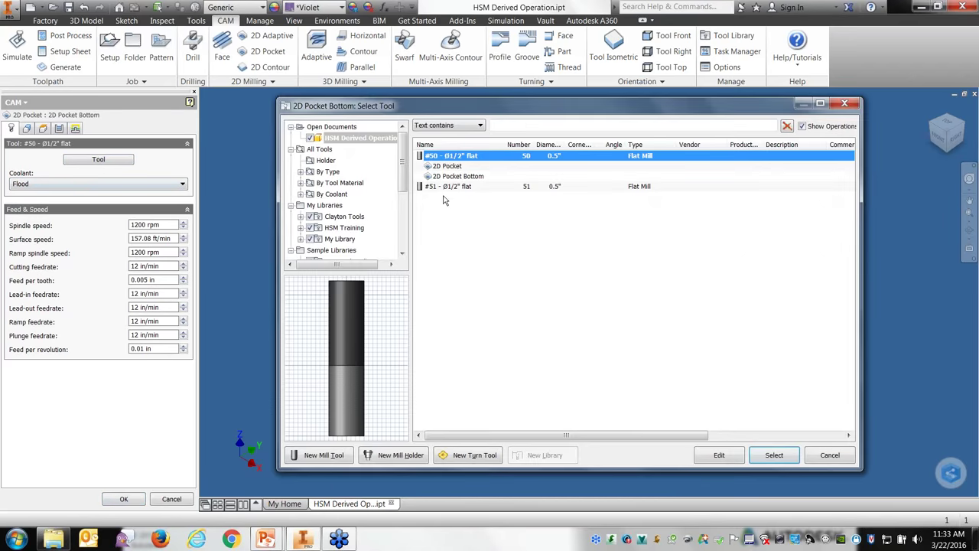
left_click(449, 187)
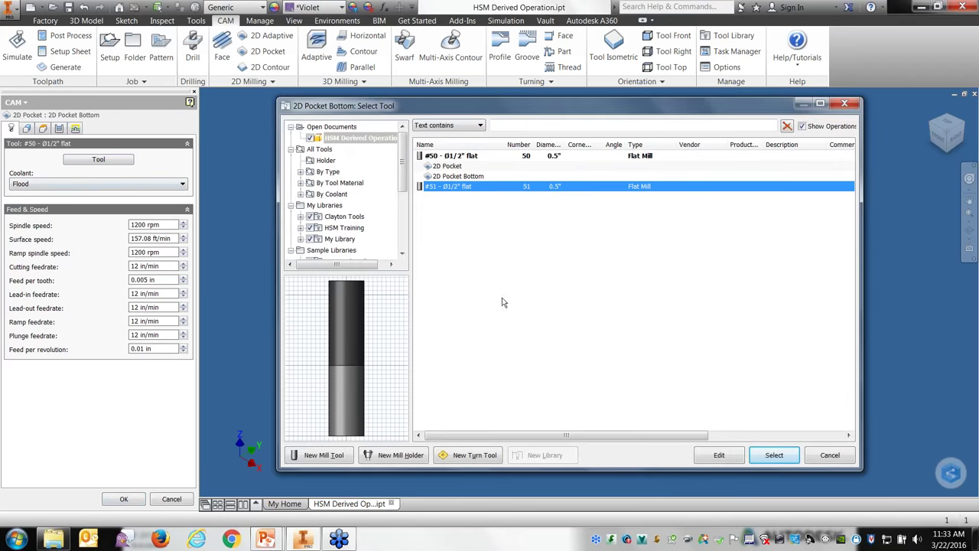
left_click(768, 456)
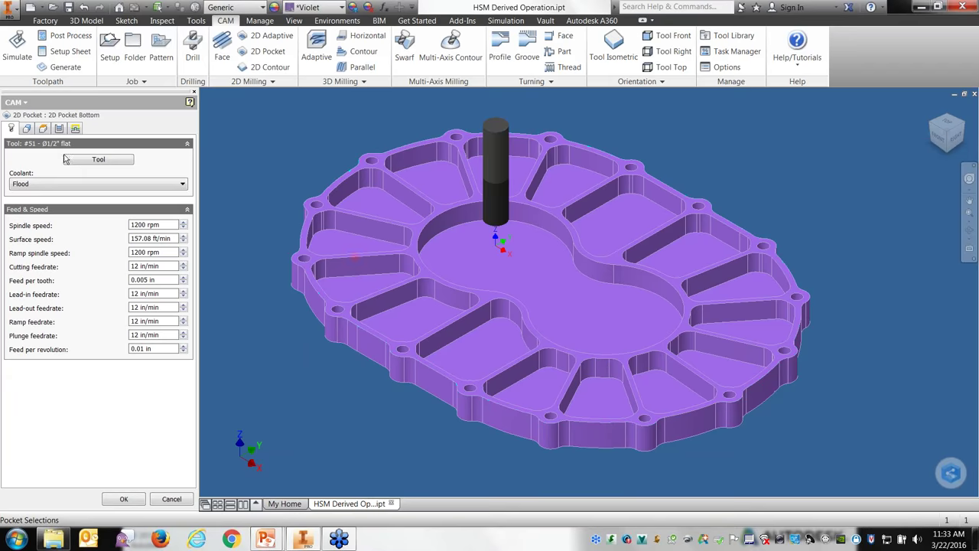
- Turn off Multiple Depths, set axial stock to leave to 0 in, and generate the toolpath
left_click(59, 129)
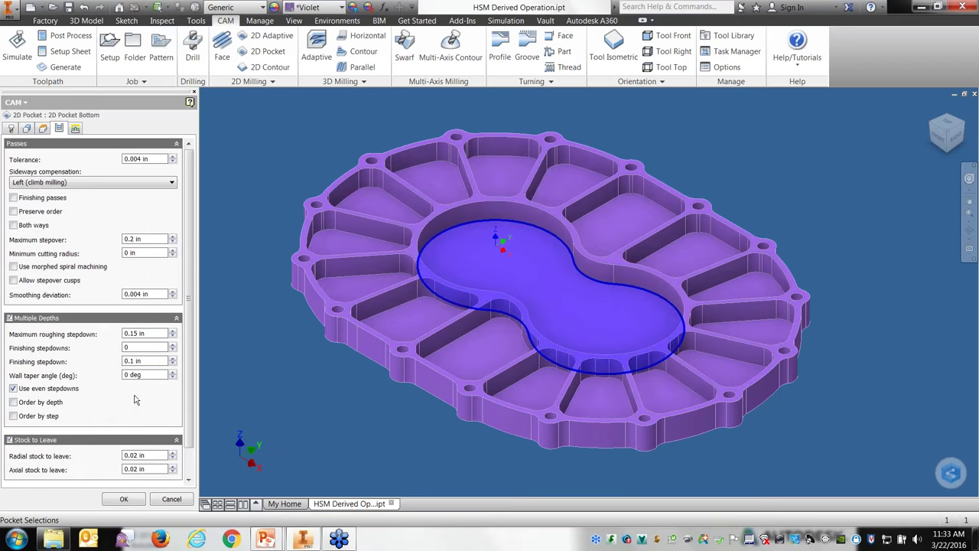
left_click(9, 317)
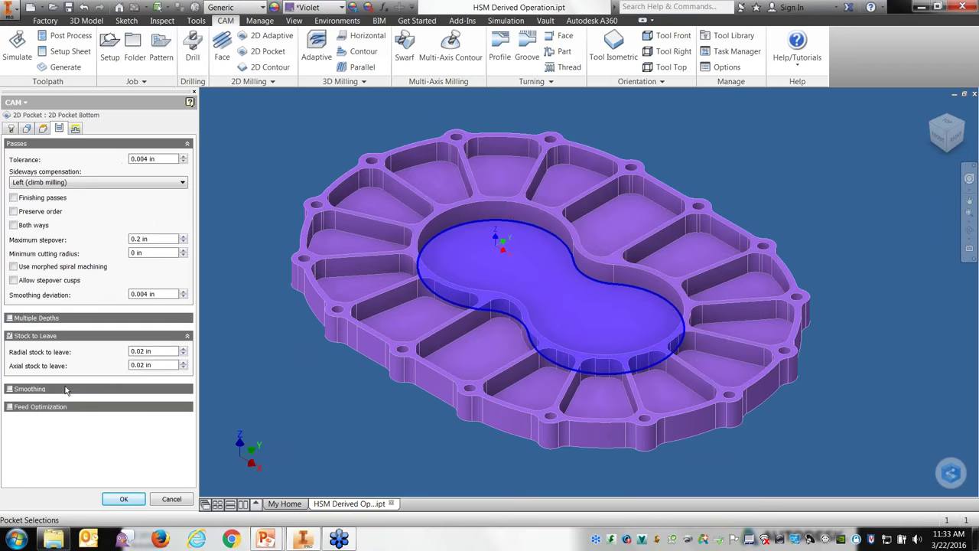
left_click_drag(166, 366, 100, 365)
type("0")
key("Tab")
left_click(124, 498)
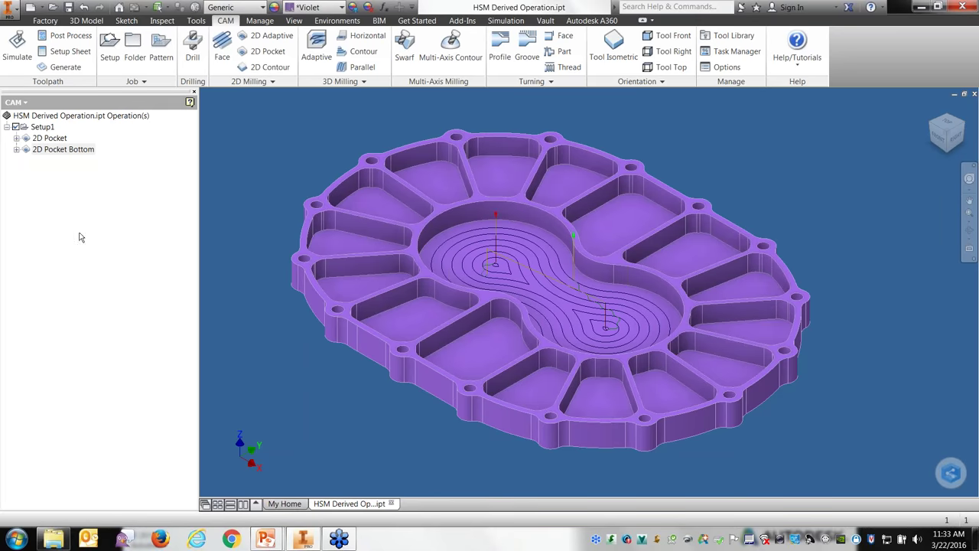
left_click(52, 138)
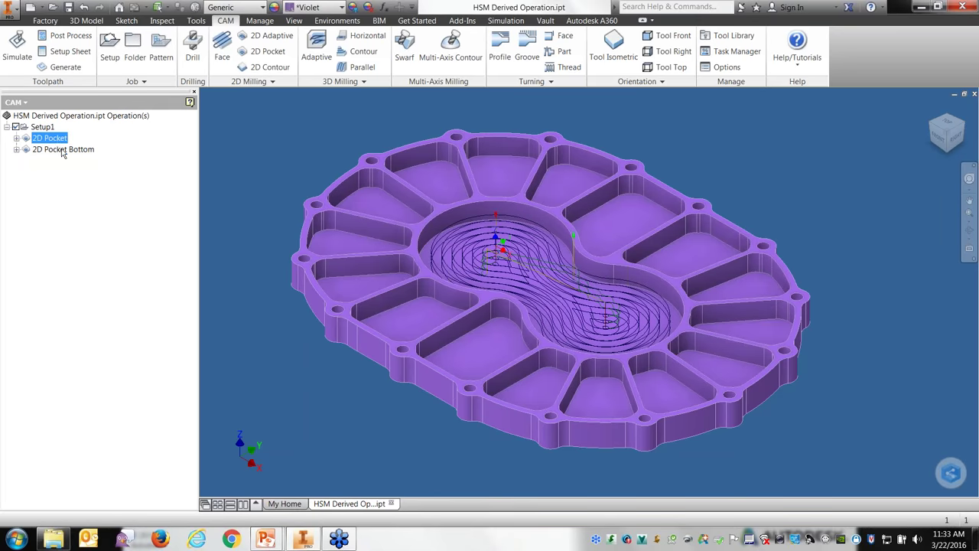
- Select 2D Pocket Bottom to preview its toolpath and open its context menu
left_click(61, 150)
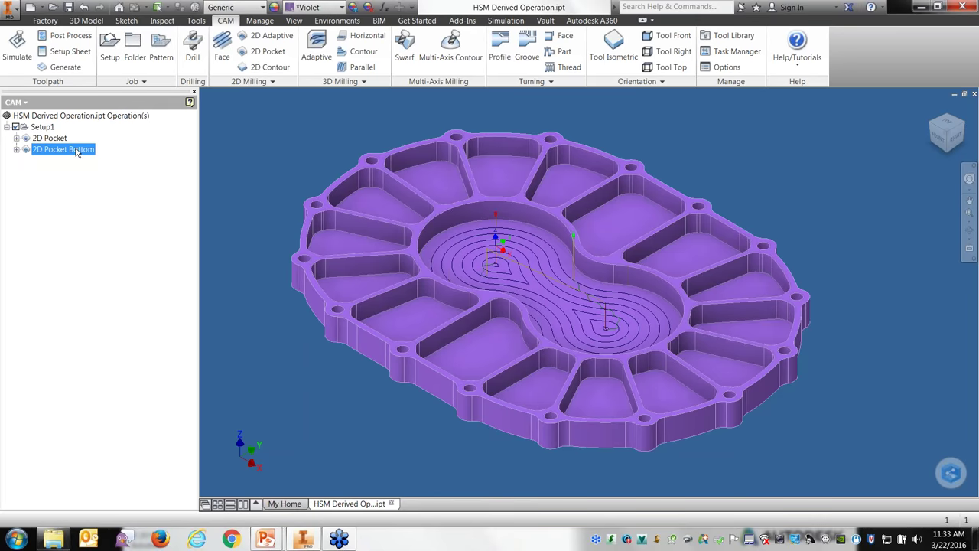
right_click(77, 153)
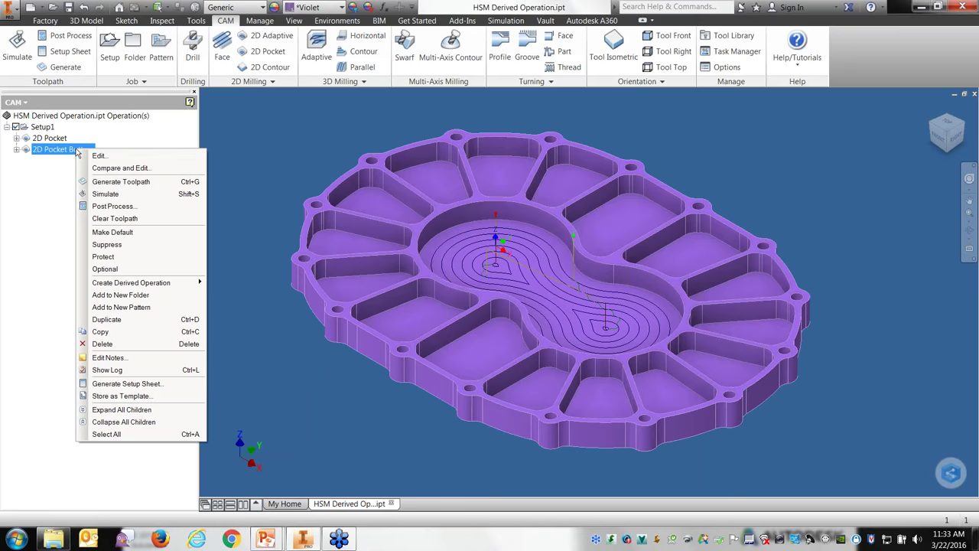
- Derive a 2D Milling > 2D Contour operation from 2D Pocket Bottom and preview 2D Contour1
mouse_move(155, 284)
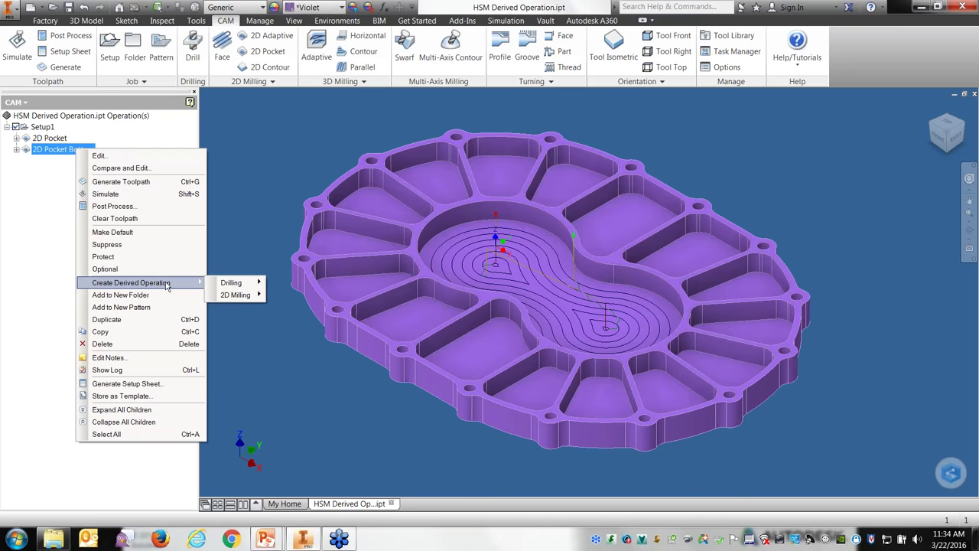
mouse_move(225, 297)
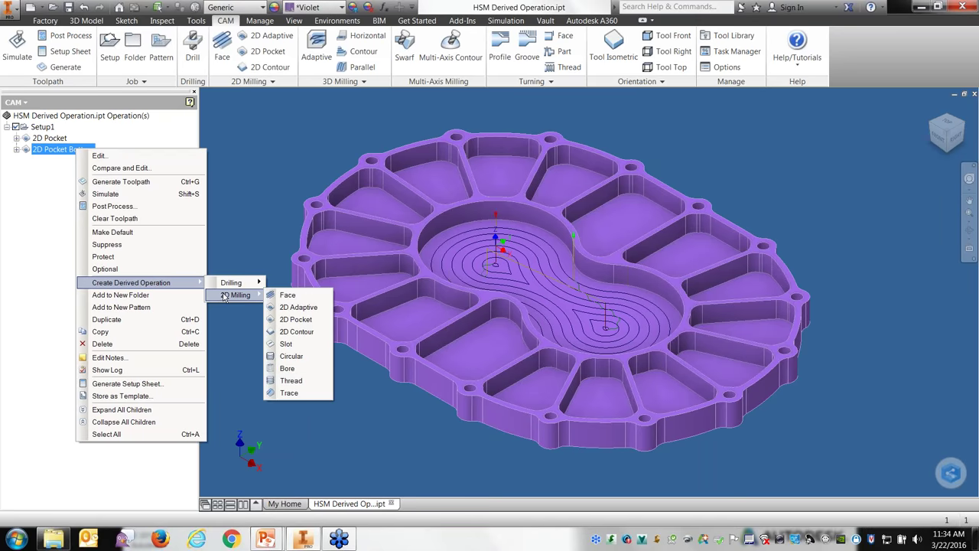
left_click(297, 332)
left_click(134, 498)
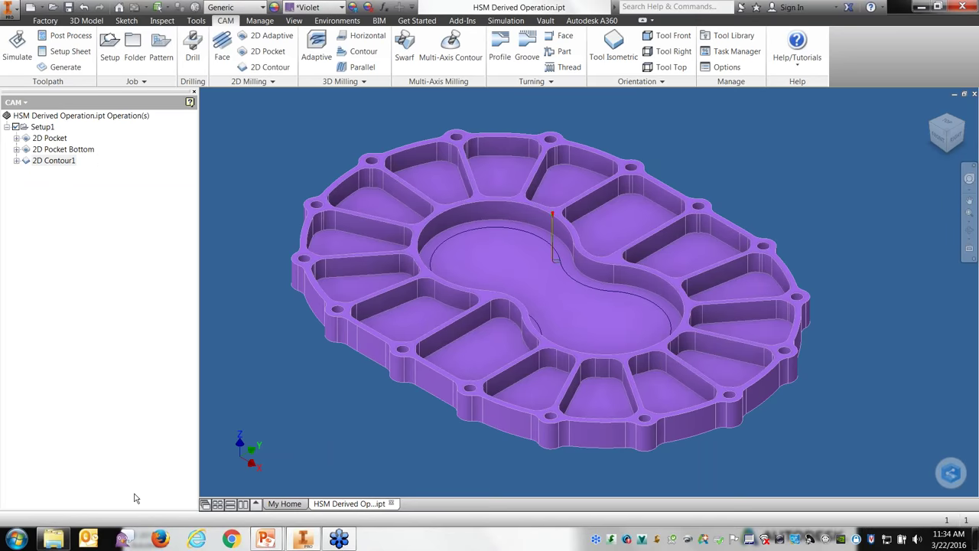
left_click(53, 154)
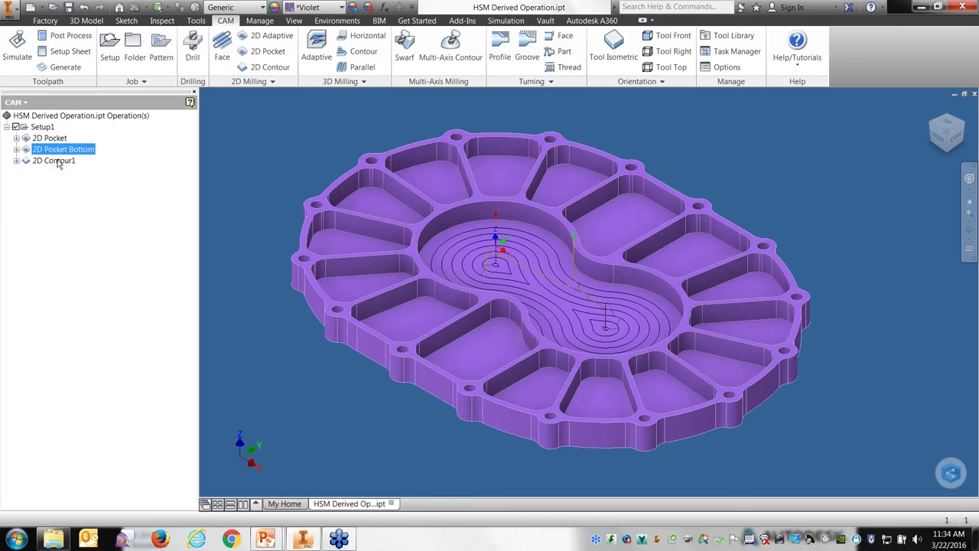
left_click(57, 162)
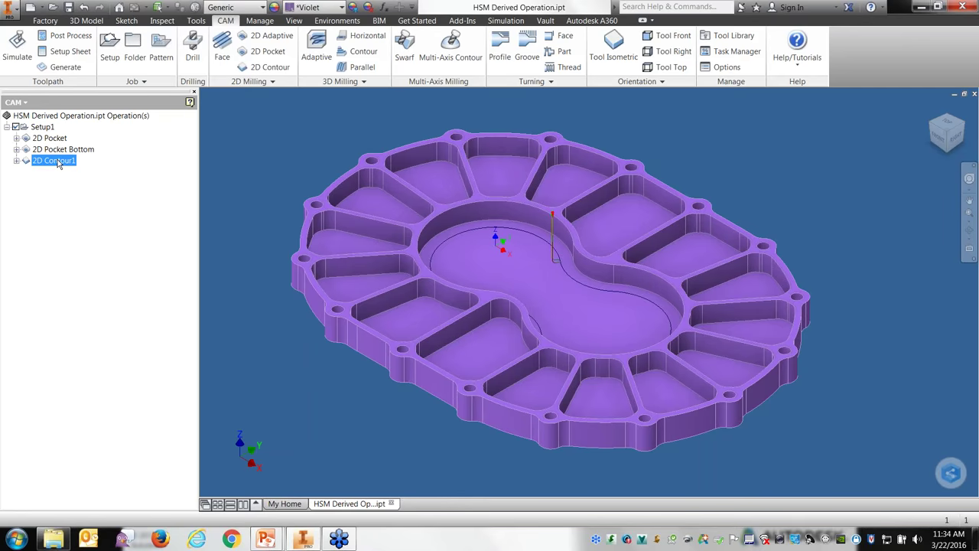
- Review 2D Contour1's Passes and Heights settings
right_click(59, 163)
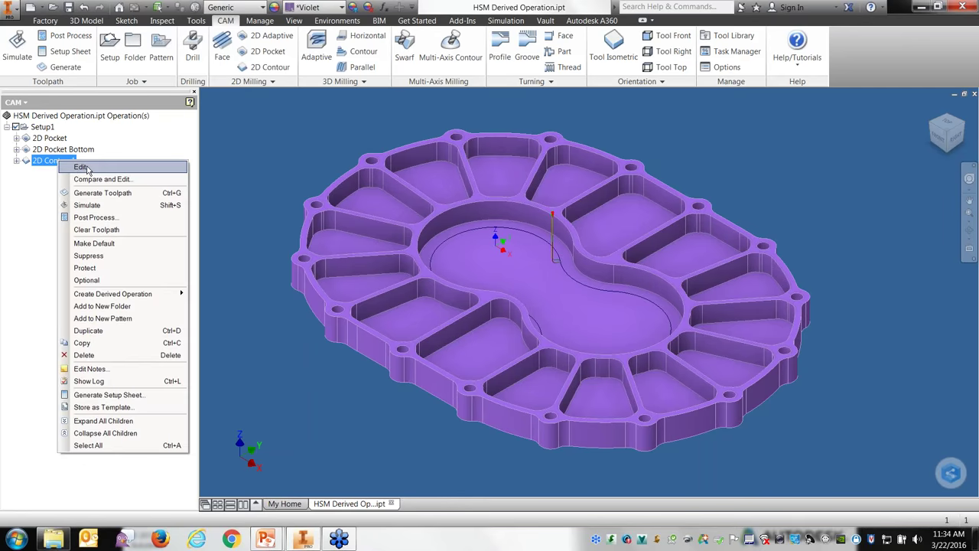
left_click(81, 167)
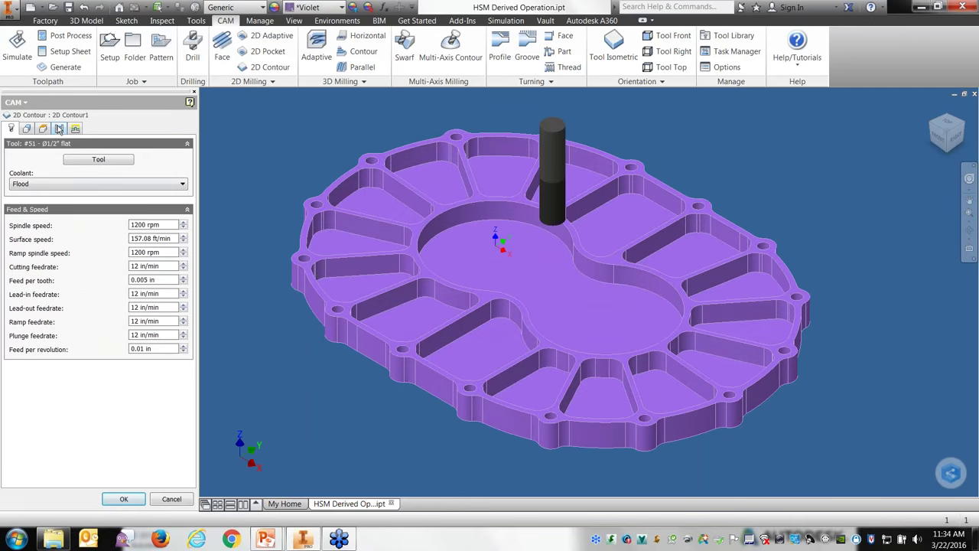
left_click(59, 128)
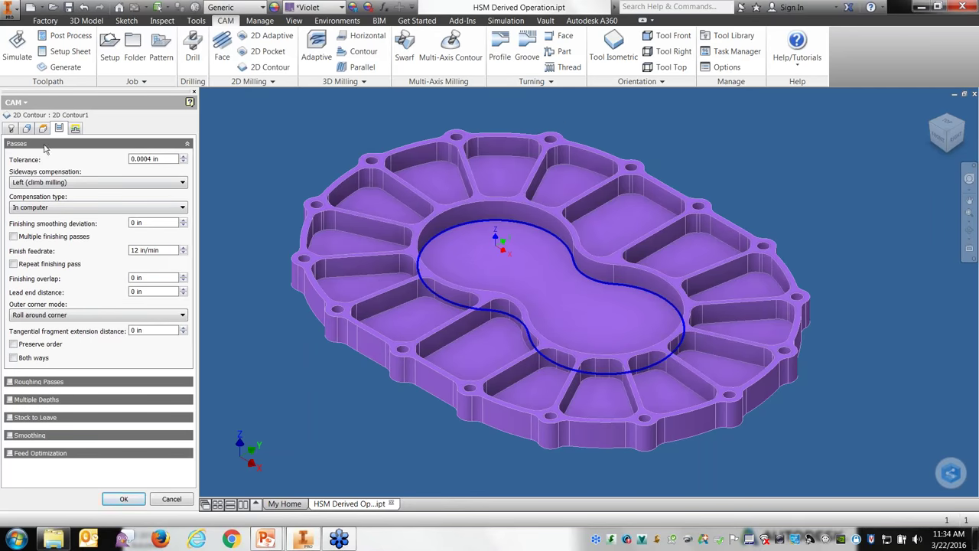
left_click(43, 128)
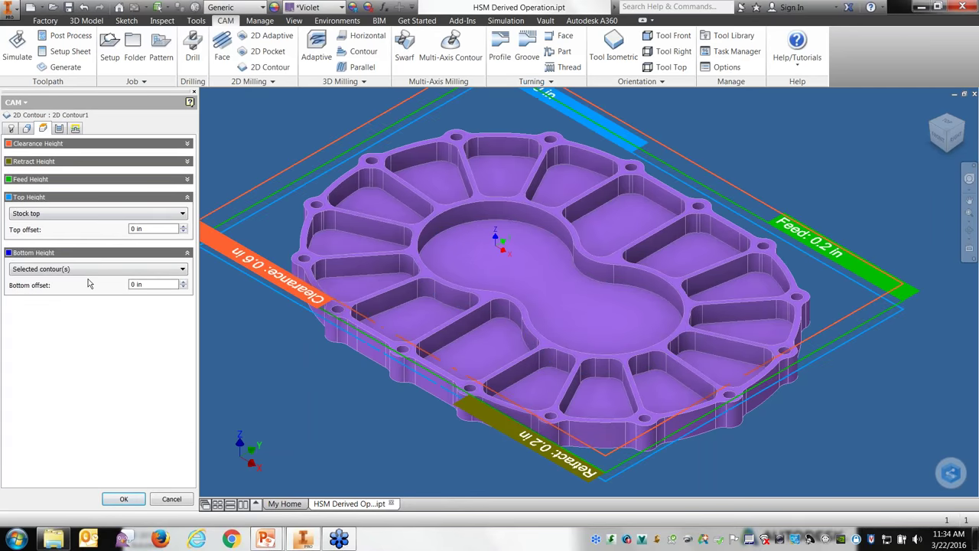
left_click(59, 128)
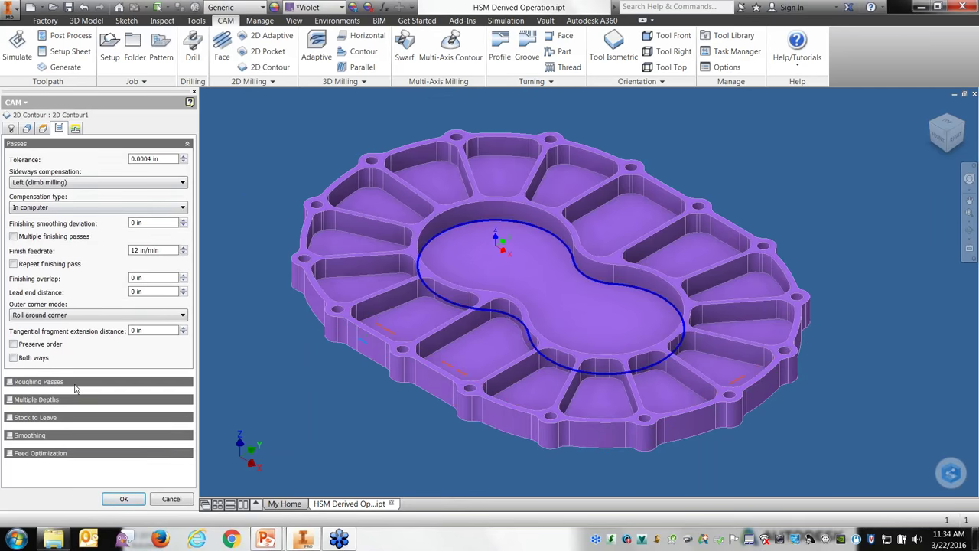
- Generate the 2D Contour1 toolpath and start a simulation of Setup1
left_click(144, 499)
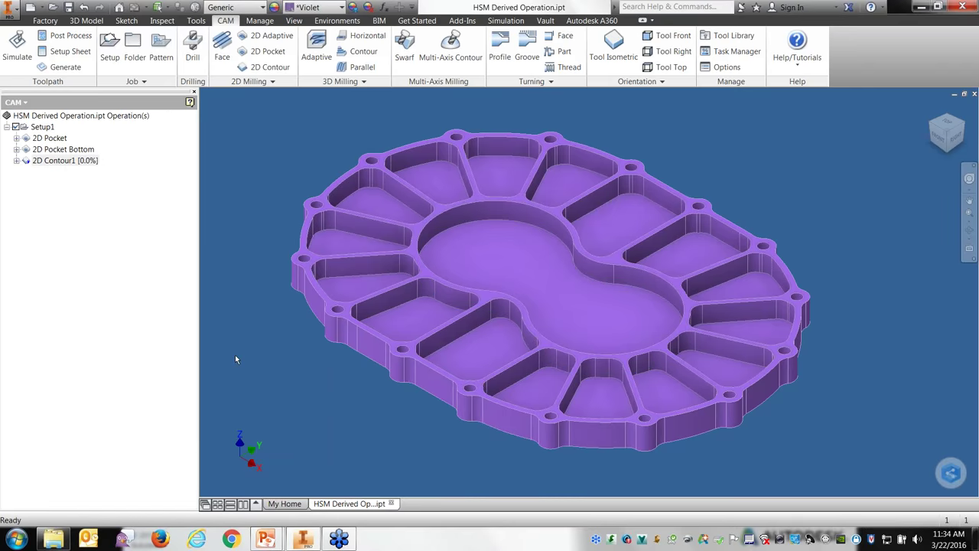
left_click(42, 127)
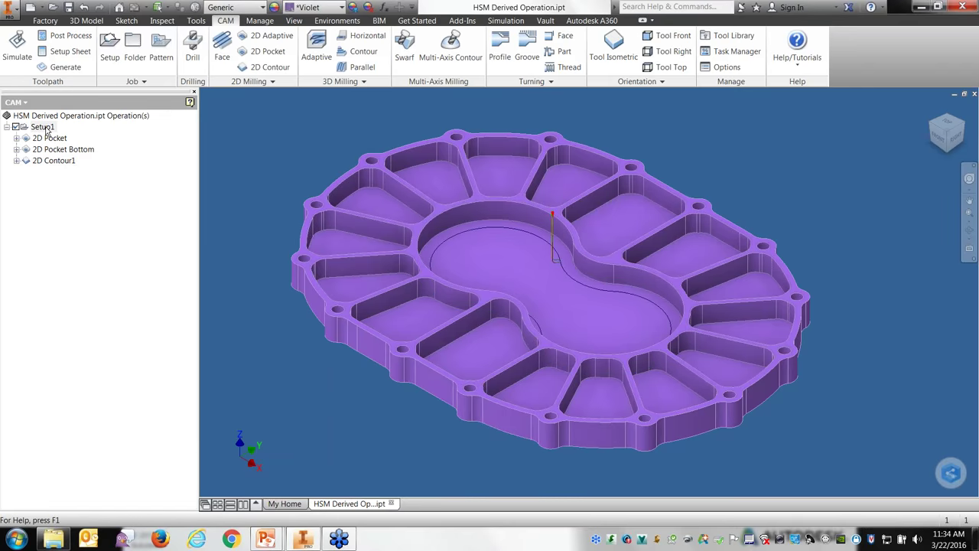
left_click(18, 48)
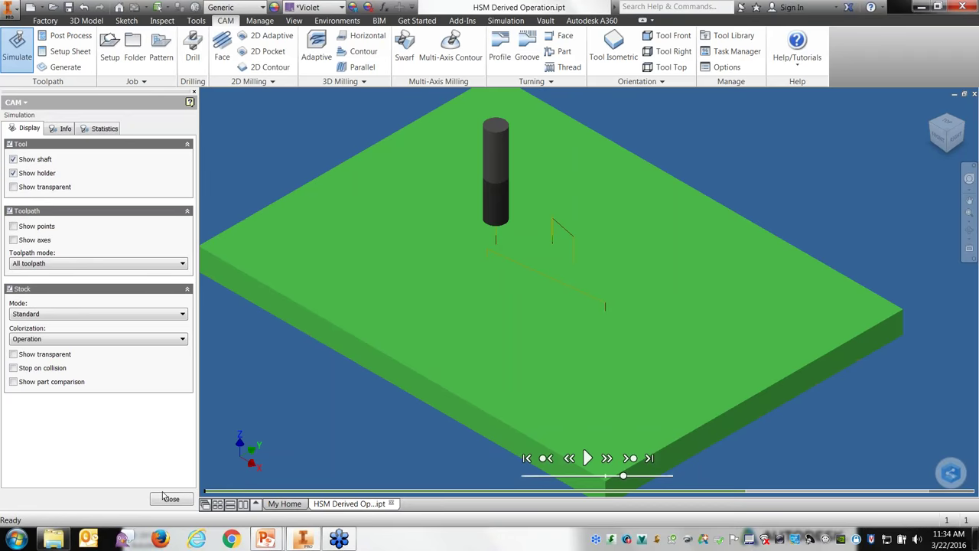
- Play the Setup1 cutting simulation at an adjusted speed, then close it
left_click(585, 458)
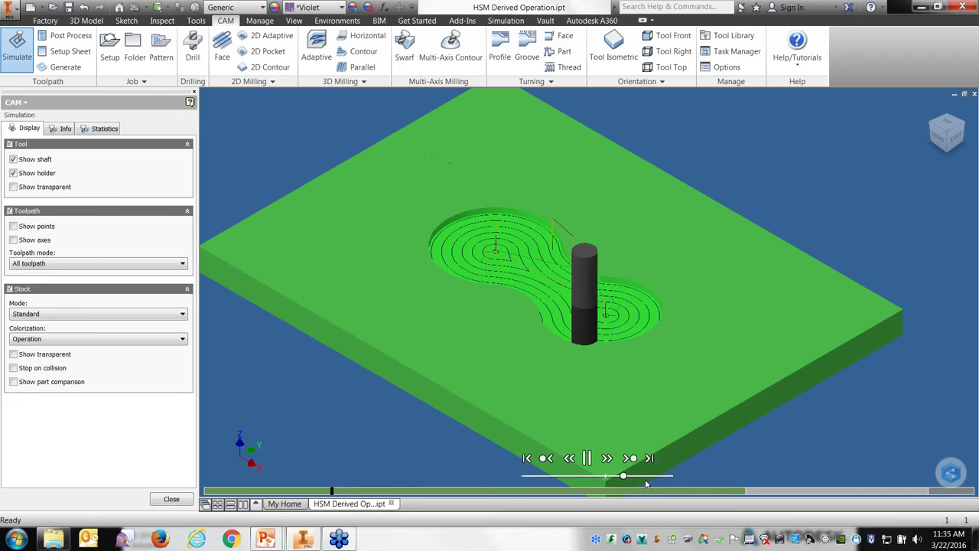
left_click_drag(624, 476, 632, 476)
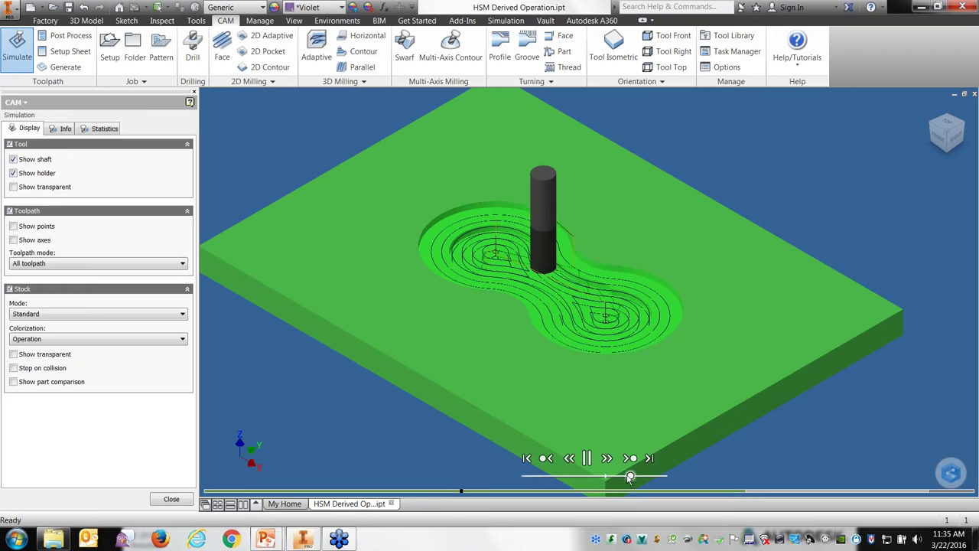
left_click(30, 210)
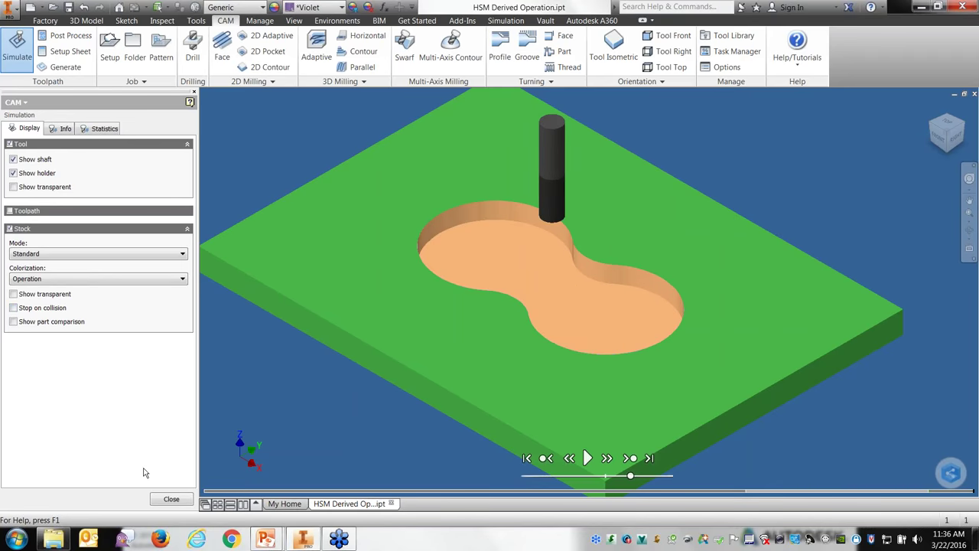
left_click(171, 501)
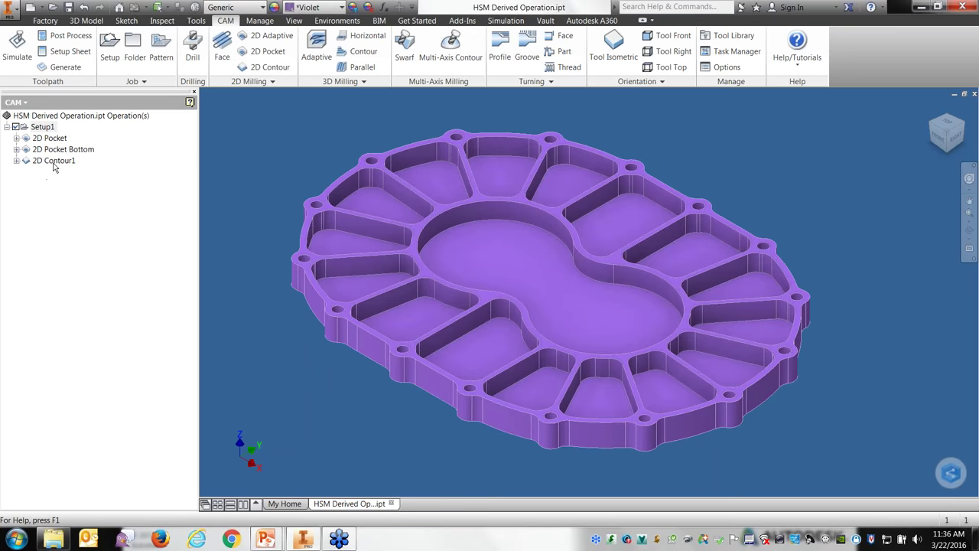
left_click(51, 139)
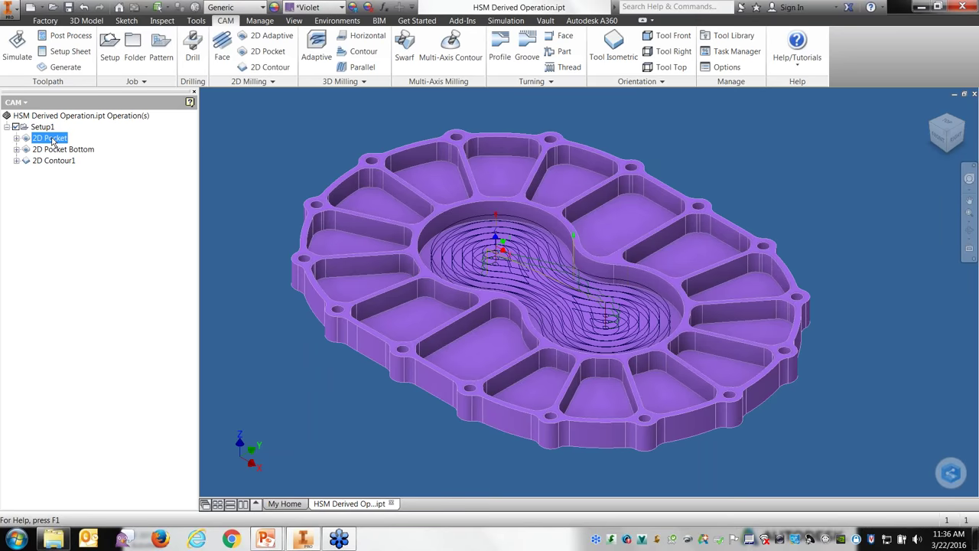
left_click(55, 151)
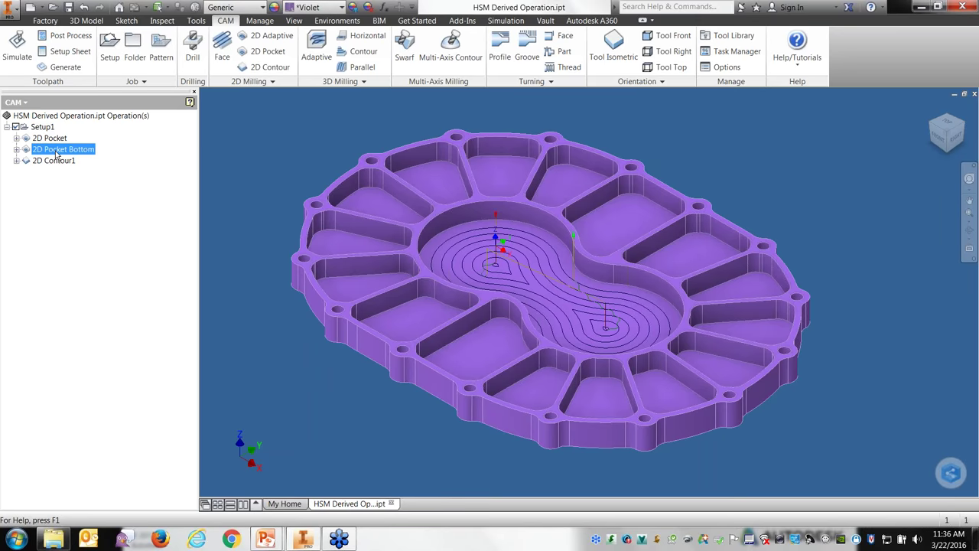
left_click(56, 161)
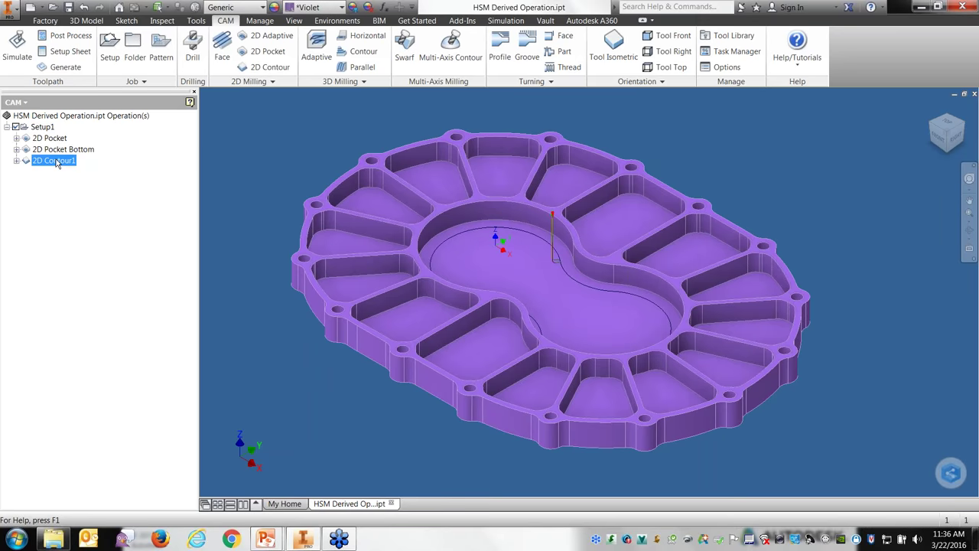
left_click(55, 150)
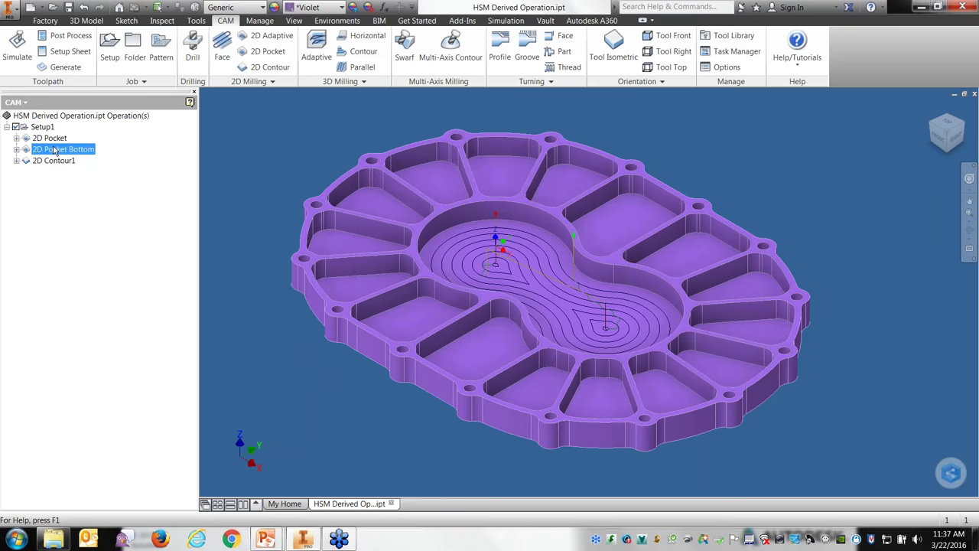
left_click(70, 229)
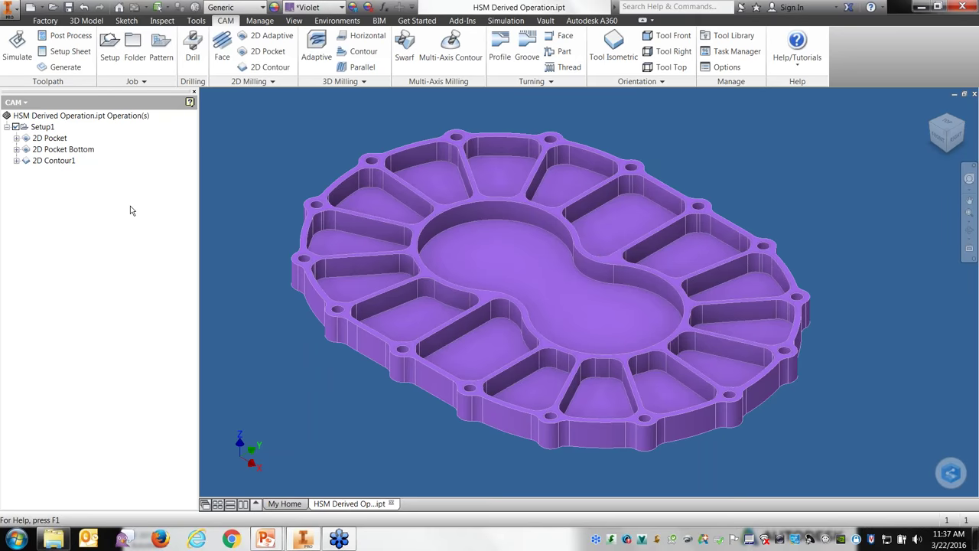
left_click(55, 138)
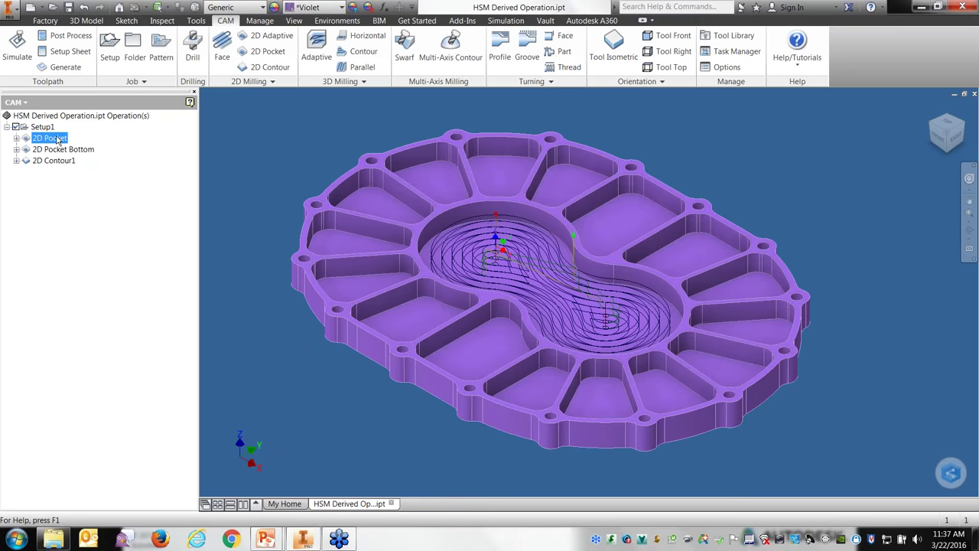
- Copy and paste 2D Pocket, then edit the new 2D Pocket (2) with tool #50
right_click(58, 138)
left_click(90, 322)
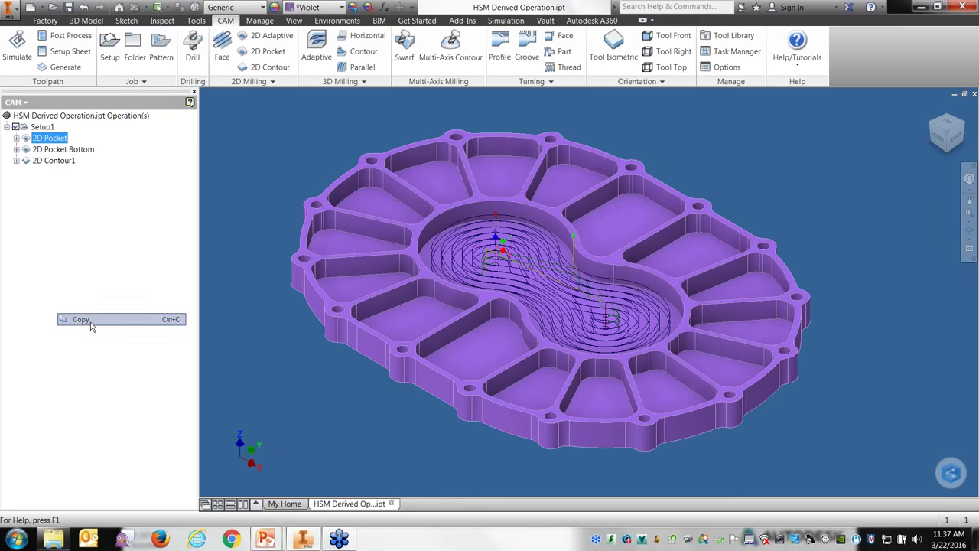
right_click(68, 249)
left_click(86, 316)
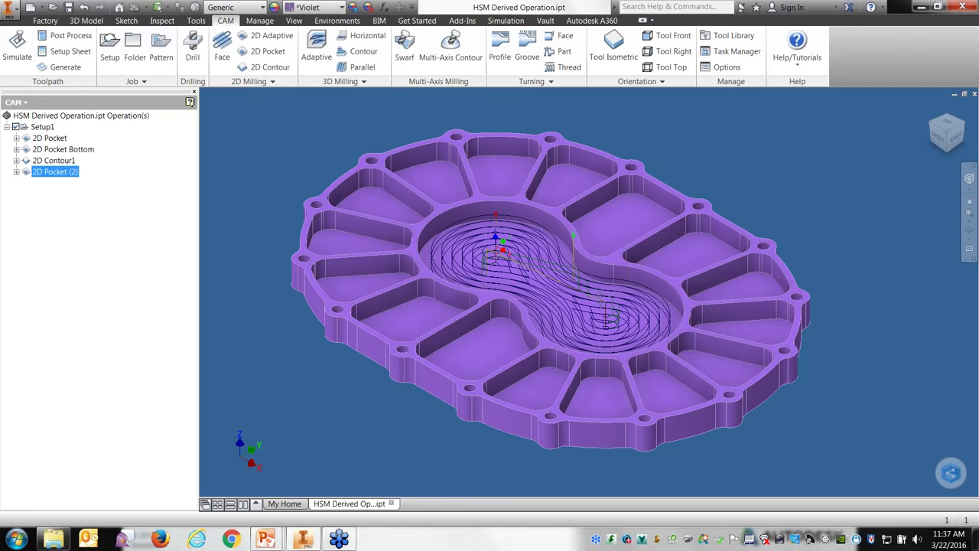
right_click(63, 177)
left_click(83, 182)
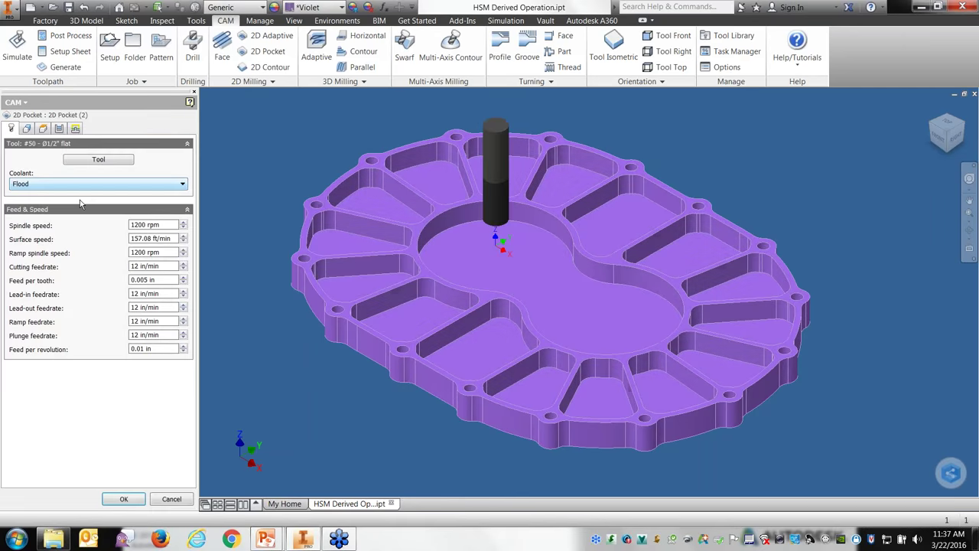
- Clear the central pocket from 2D Pocket (2) and pick the first five rim pockets
left_click(27, 128)
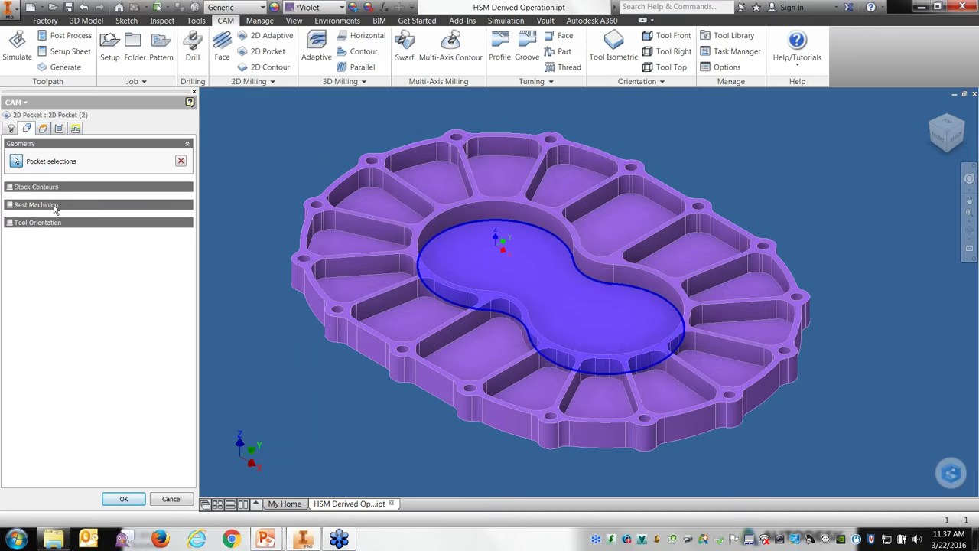
left_click(180, 162)
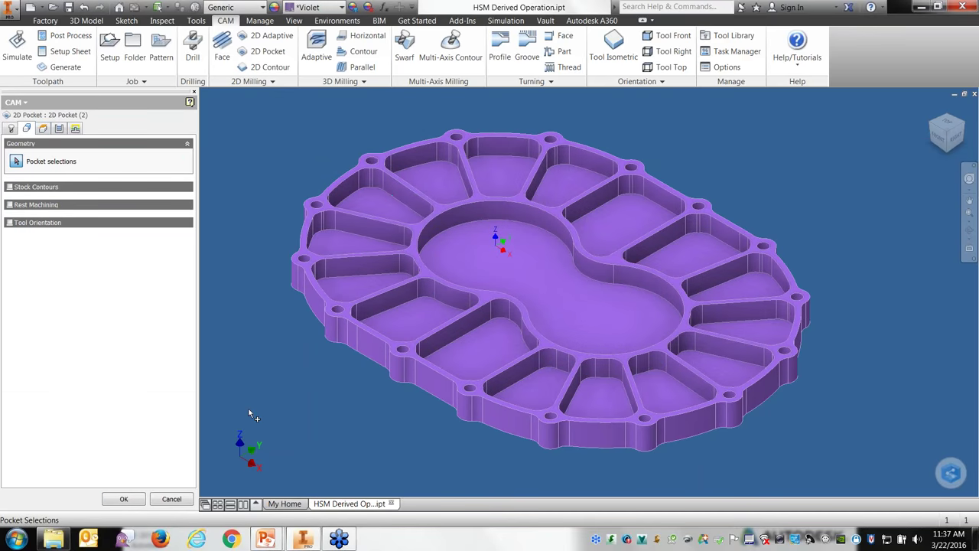
left_click(372, 199)
left_click(346, 240)
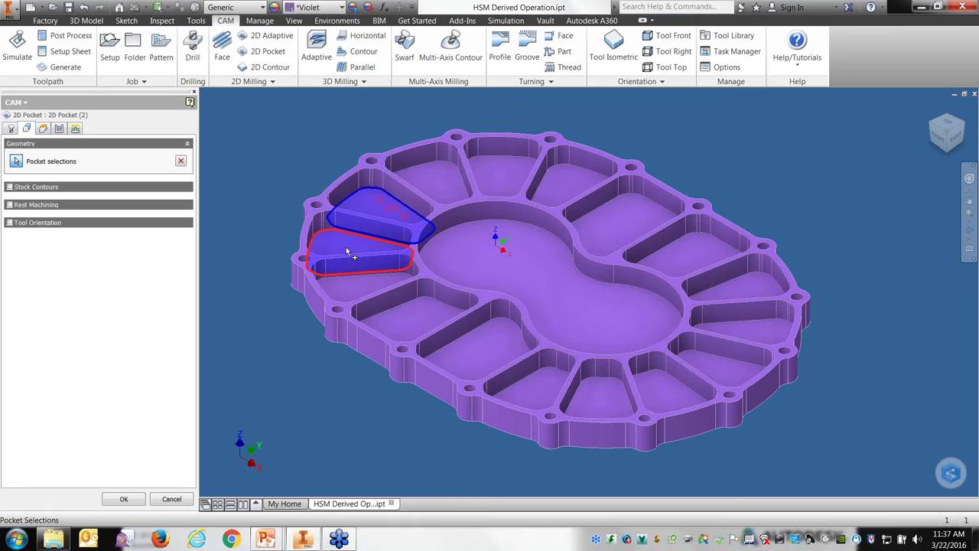
left_click(383, 302)
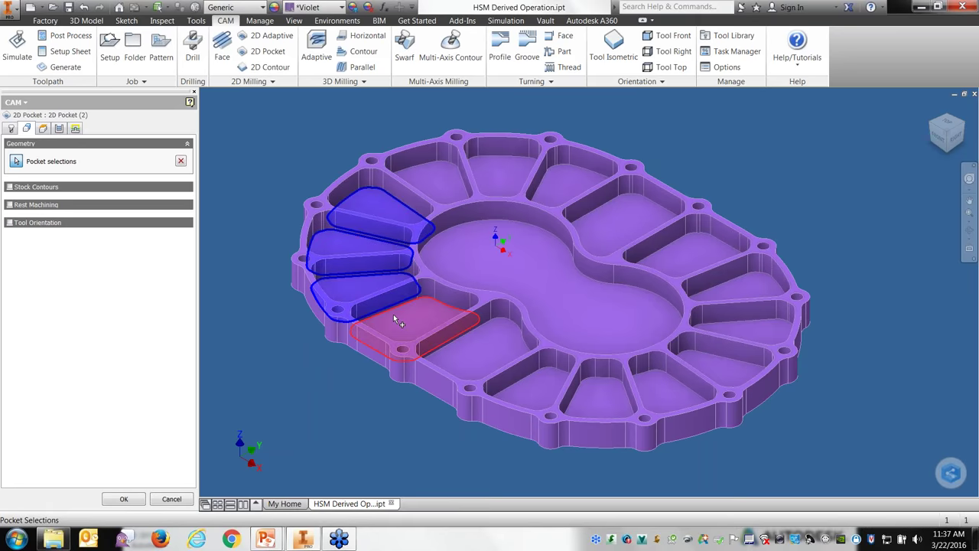
left_click(447, 344)
left_click(501, 366)
- Add the remaining eight rim pockets and confirm 2D Pocket (2)
left_click(534, 389)
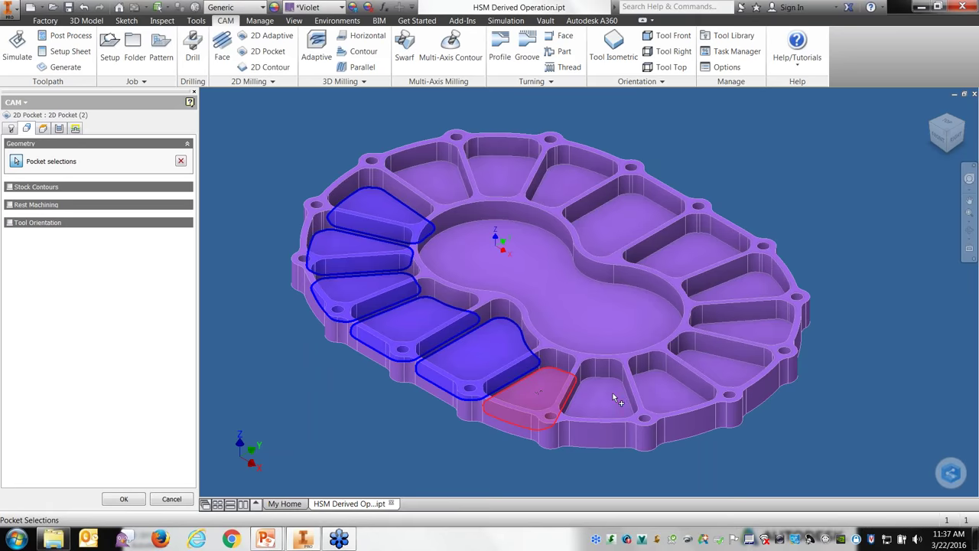
left_click(615, 398)
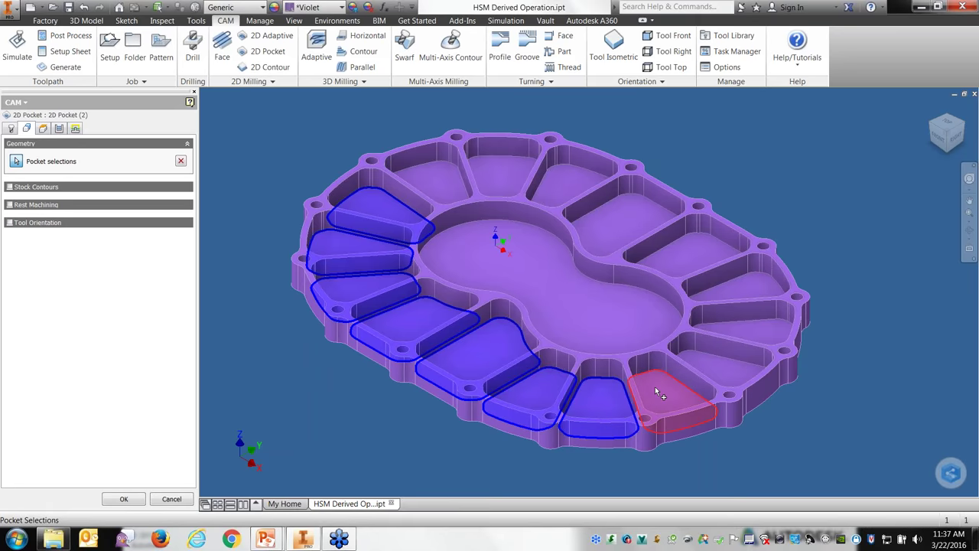
left_click(655, 391)
left_click(717, 373)
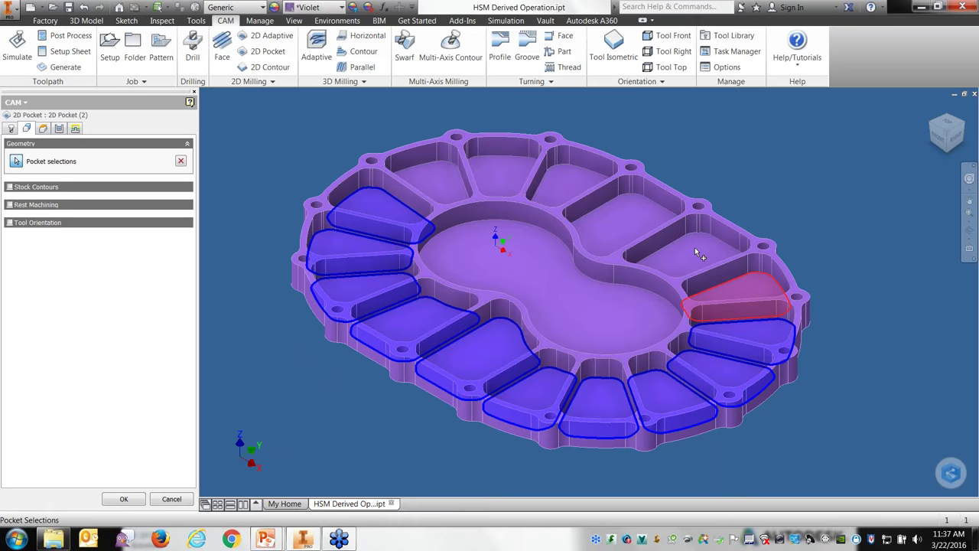
left_click(625, 216)
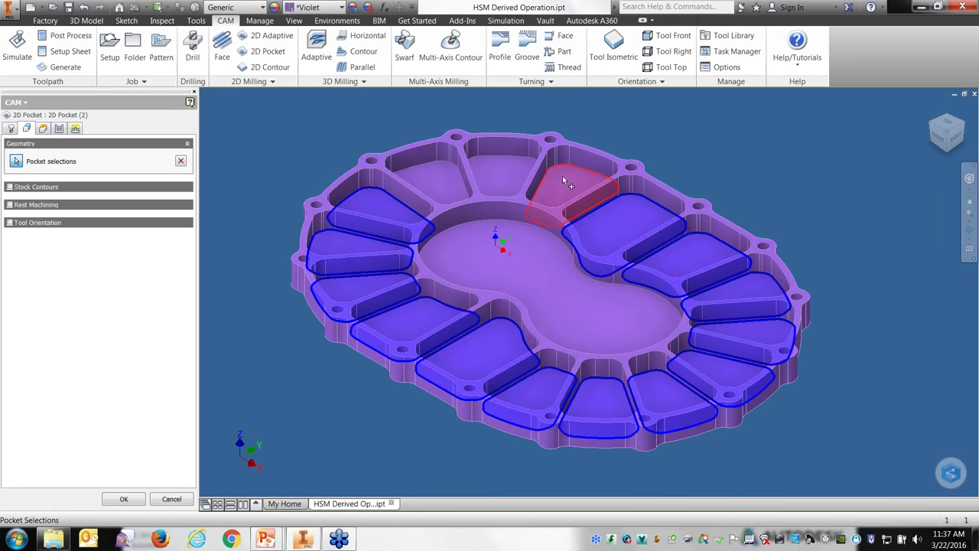
left_click(563, 178)
left_click(502, 166)
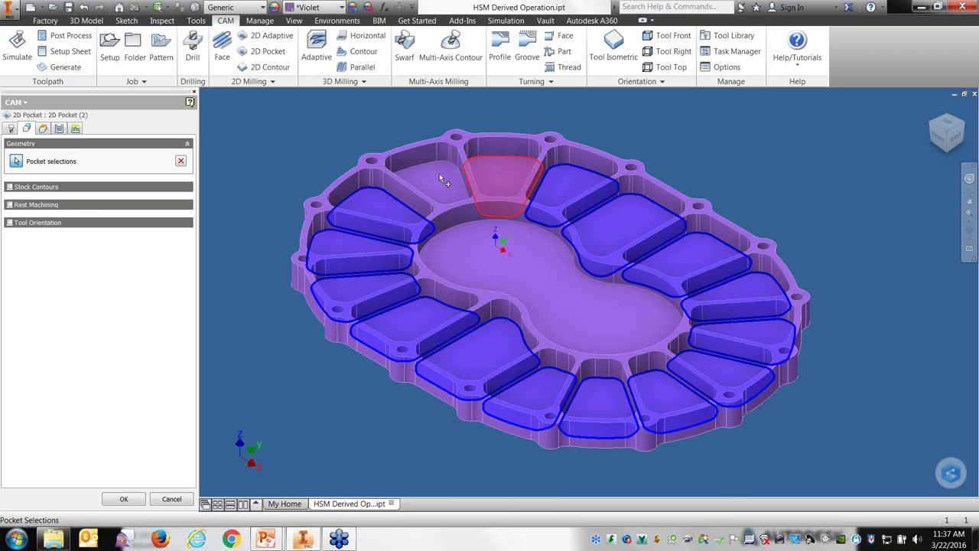
left_click(440, 181)
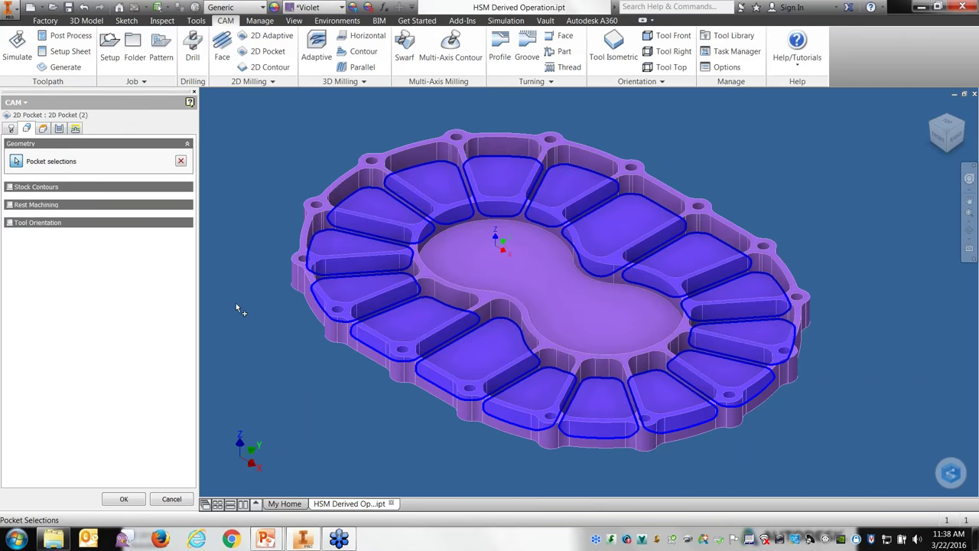
left_click(140, 502)
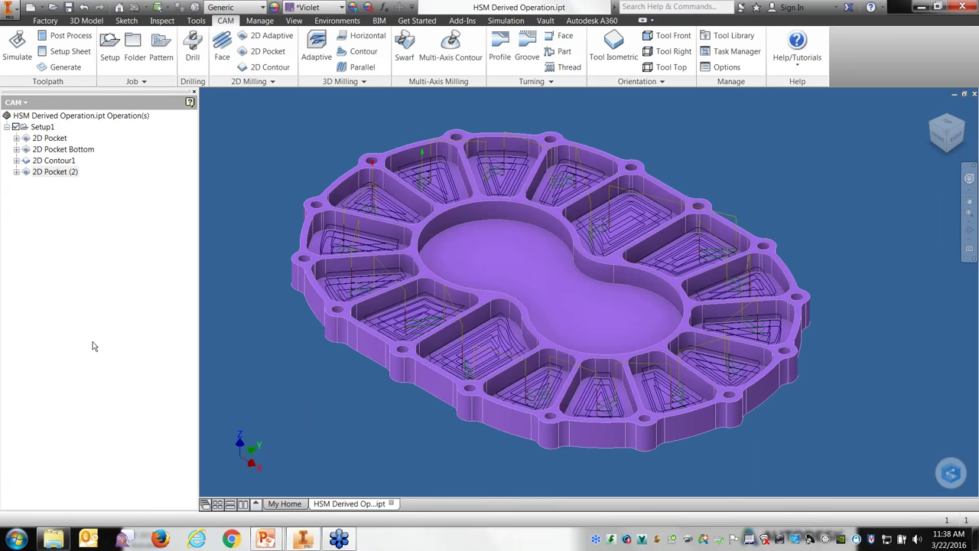
- Copy 2D Pocket (2) and paste it into Setup1 as 2D Pocket (3)
right_click(54, 173)
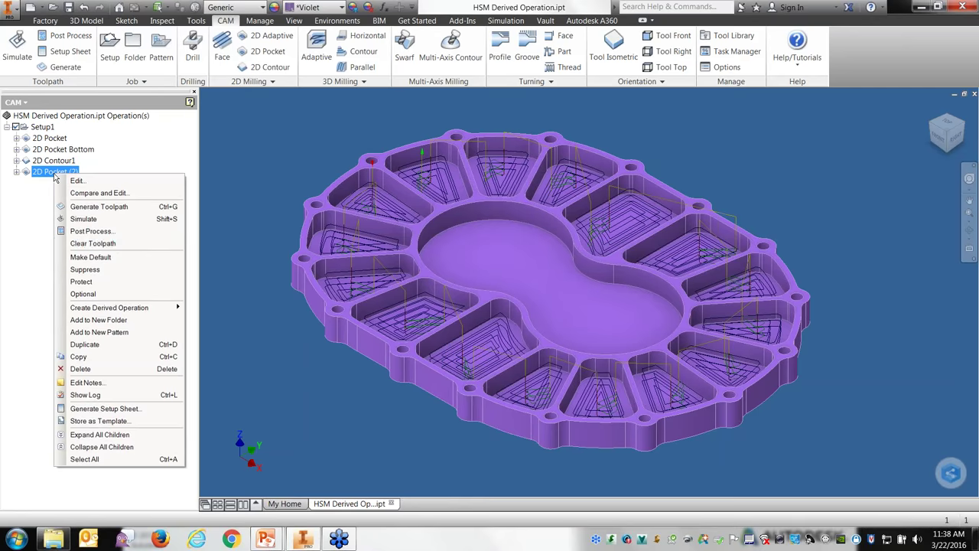
left_click(96, 357)
right_click(66, 244)
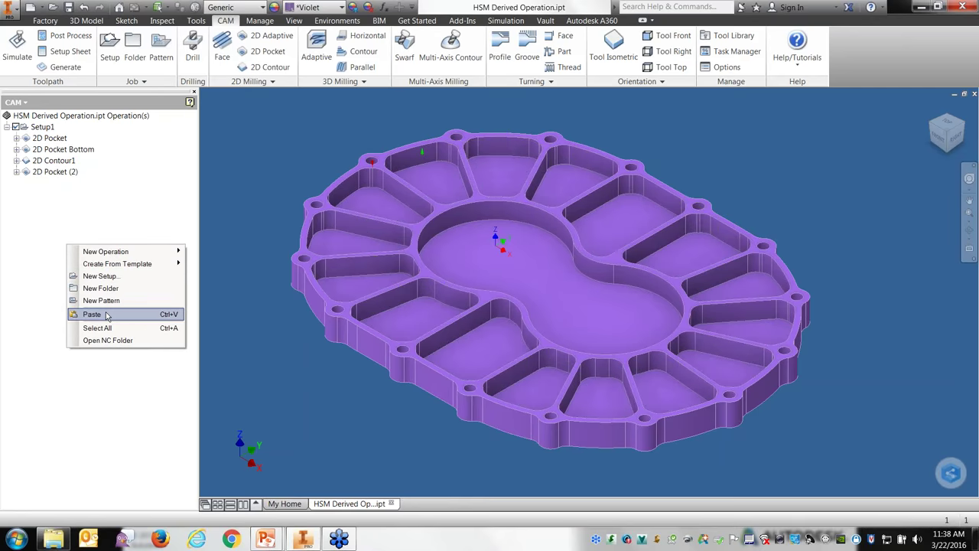
left_click(92, 314)
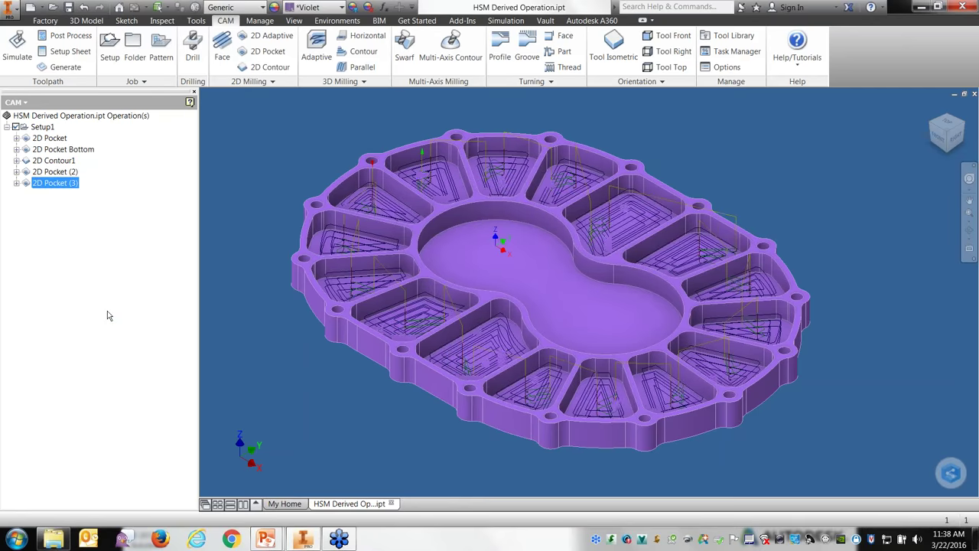
- Edit 2D Pocket (3) to turn off Multiple Depths with 0 in axial stock to leave
right_click(61, 187)
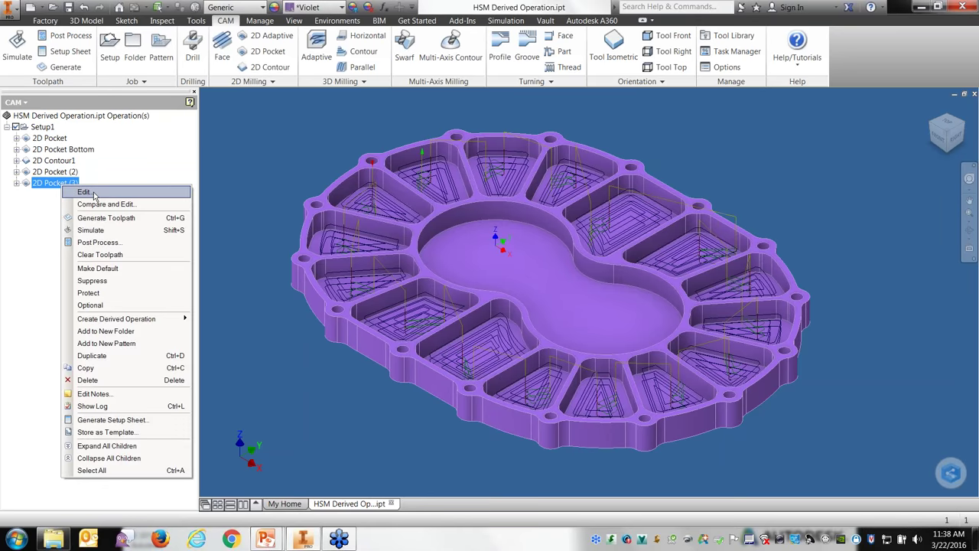
left_click(84, 193)
left_click(59, 130)
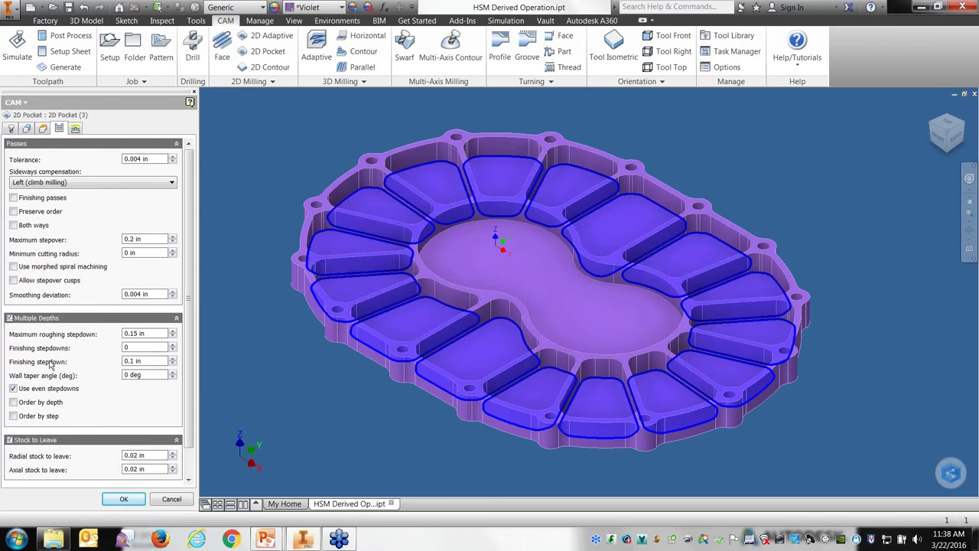
left_click(10, 317)
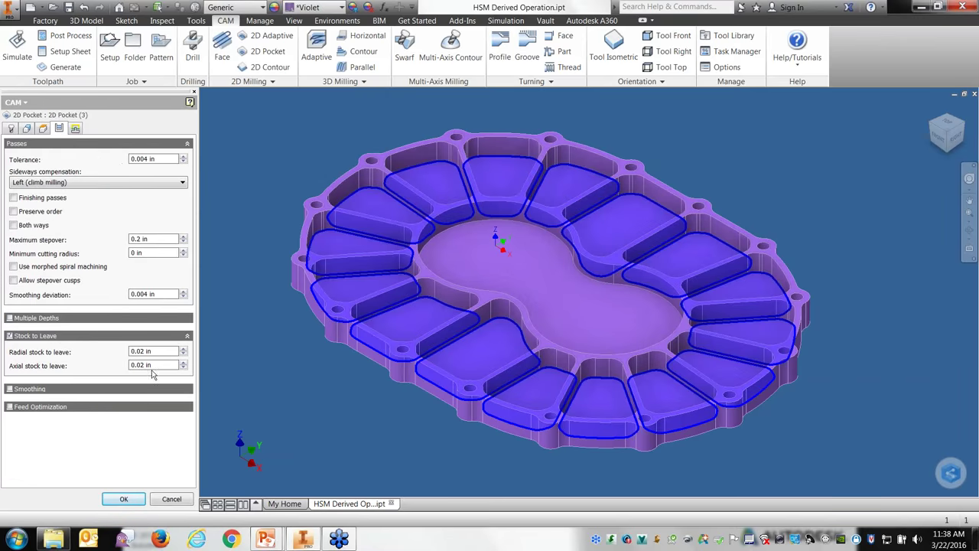
left_click_drag(153, 365, 117, 369)
type("0")
key("Tab")
left_click(130, 499)
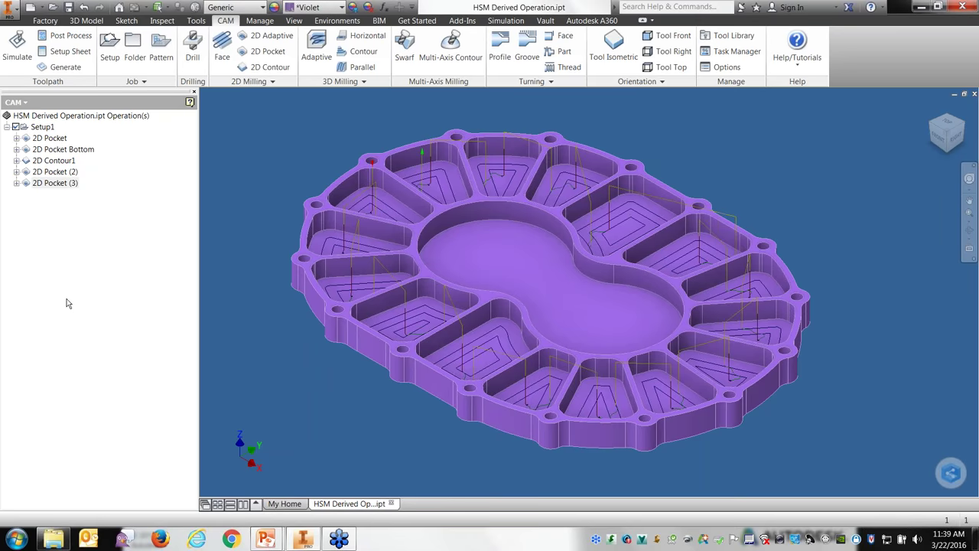
left_click(49, 186)
- Derive a 2D Contour operation, 2D Contour2, from 2D Pocket (3) and accept it
right_click(49, 185)
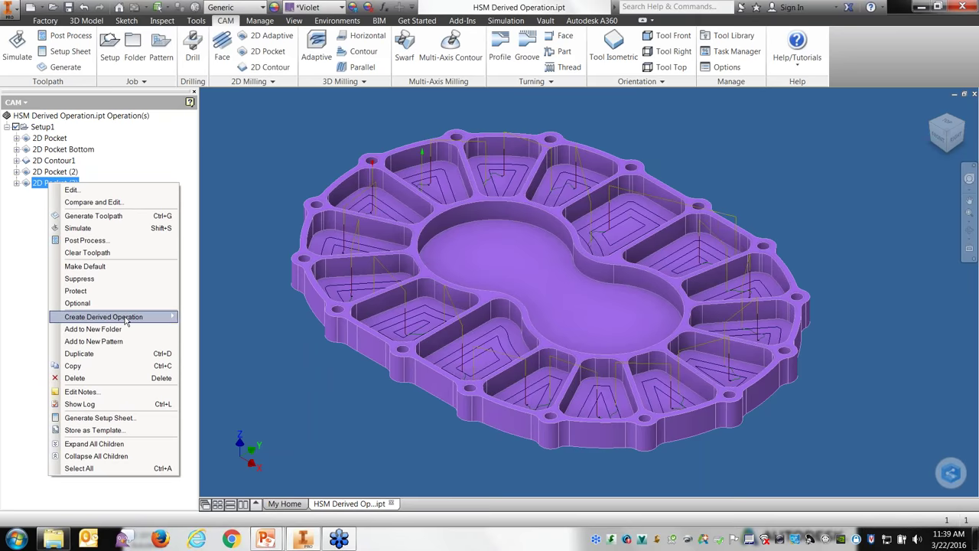
mouse_move(138, 320)
mouse_move(210, 329)
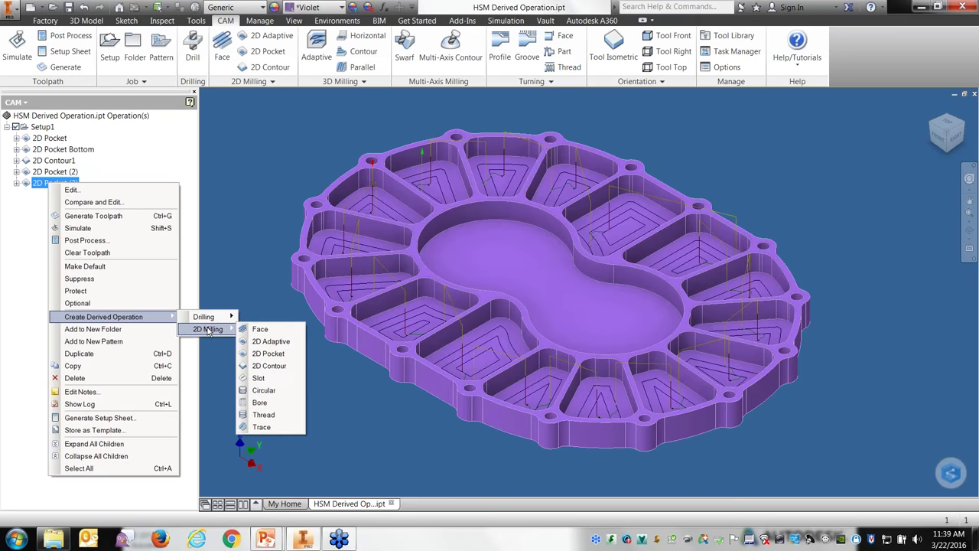
left_click(271, 368)
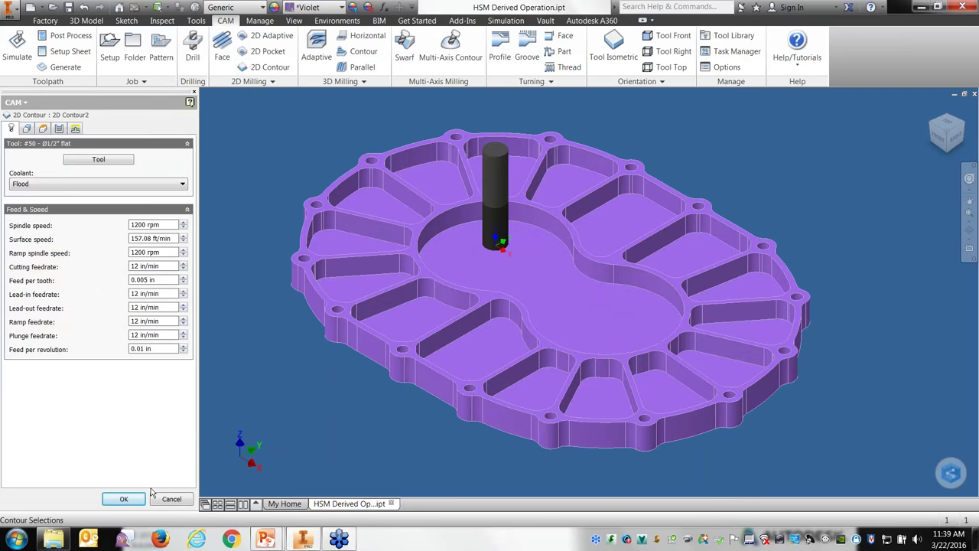
left_click(125, 500)
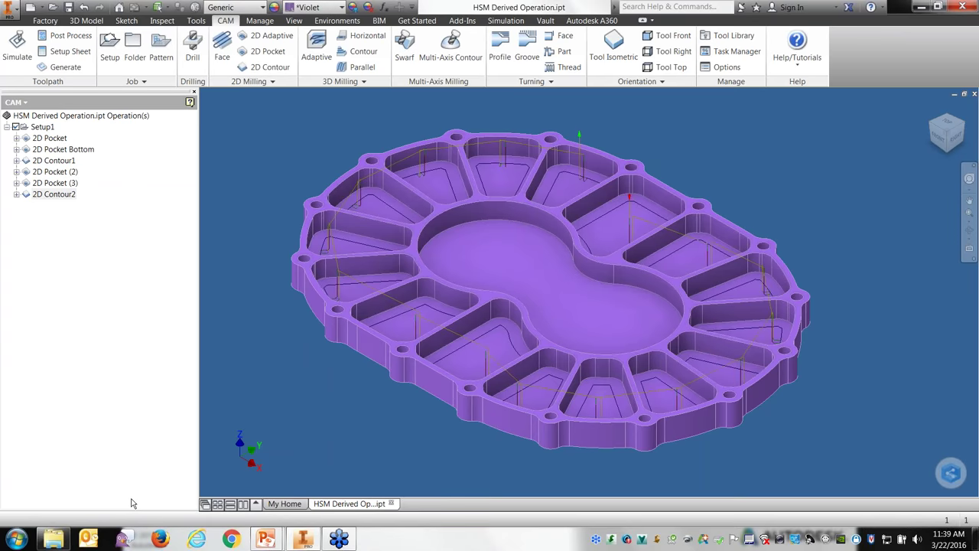
- Review the 2D Pocket (3) and 2D Contour2 toolpaths, then select all of Setup1
left_click(57, 184)
left_click(63, 197)
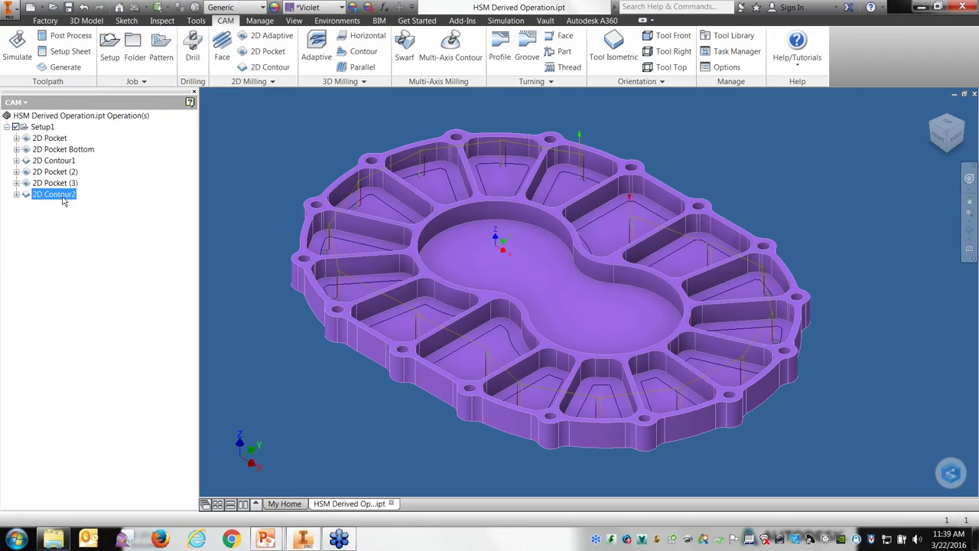
left_click(36, 127)
- Run the Setup1 machining simulation at increased playback speed
left_click(17, 47)
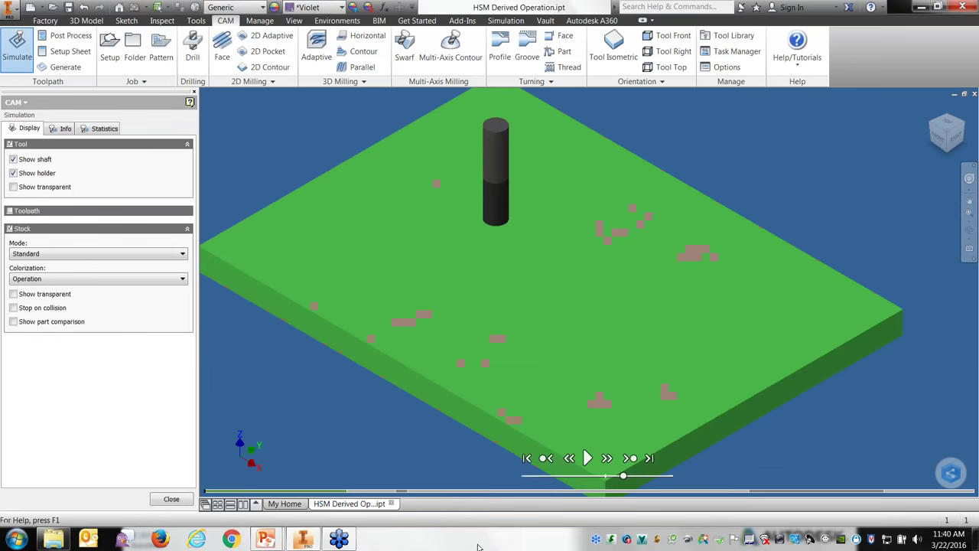
left_click(587, 458)
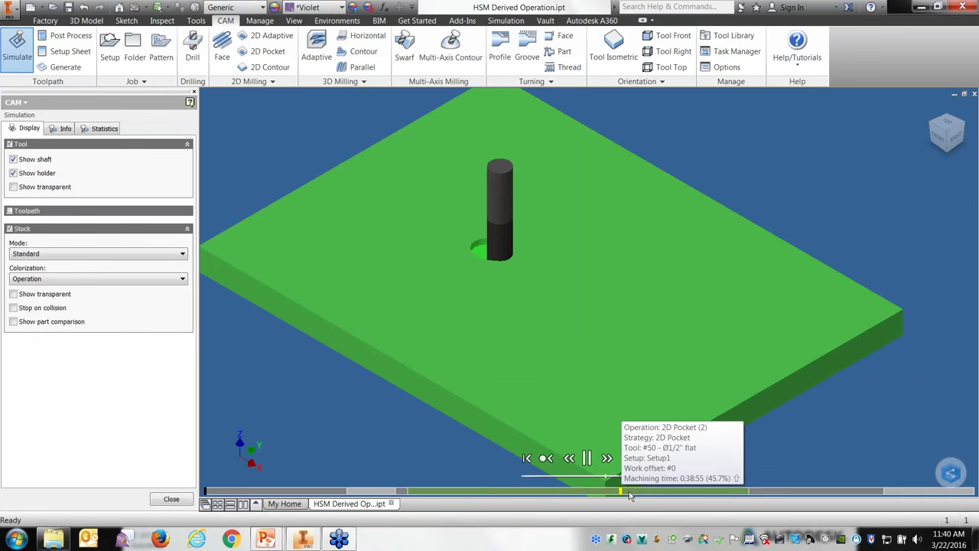
left_click_drag(624, 476, 672, 476)
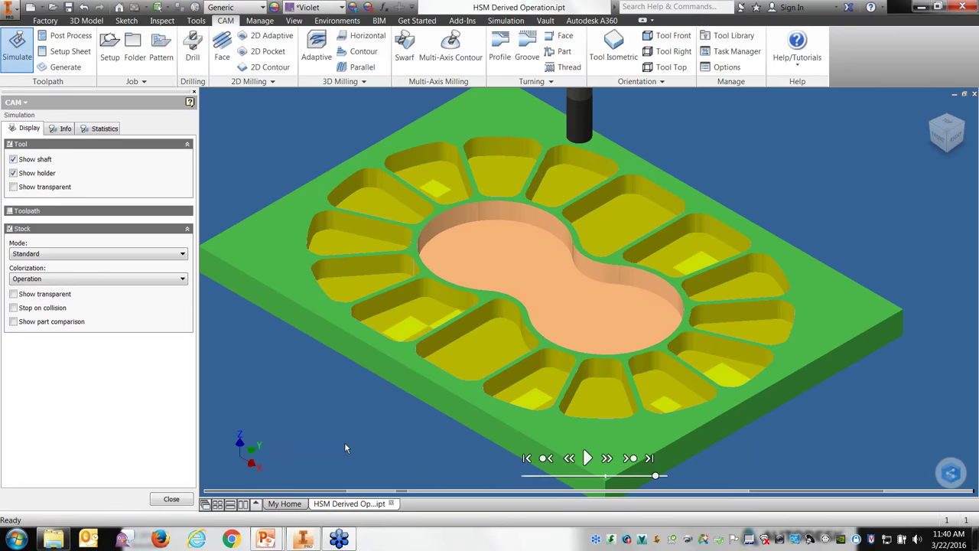
- Close the HSM Derived Operation part without saving and return to the slideshow
key("alt+Tab")
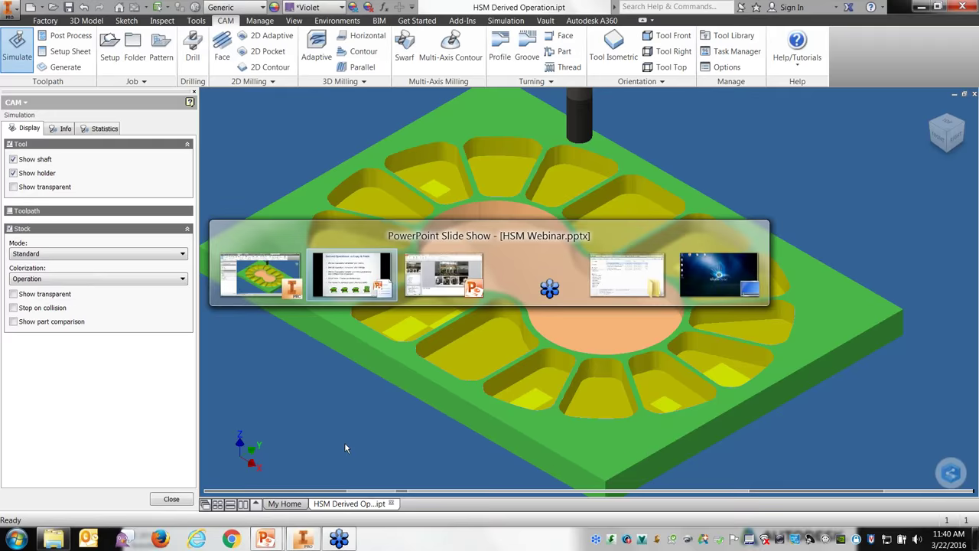
key("alt+Tab")
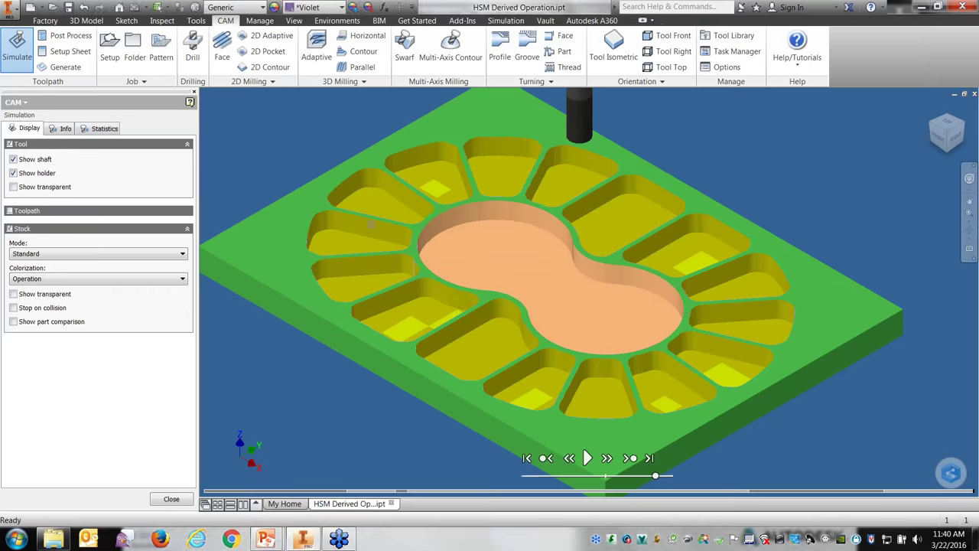
left_click(974, 94)
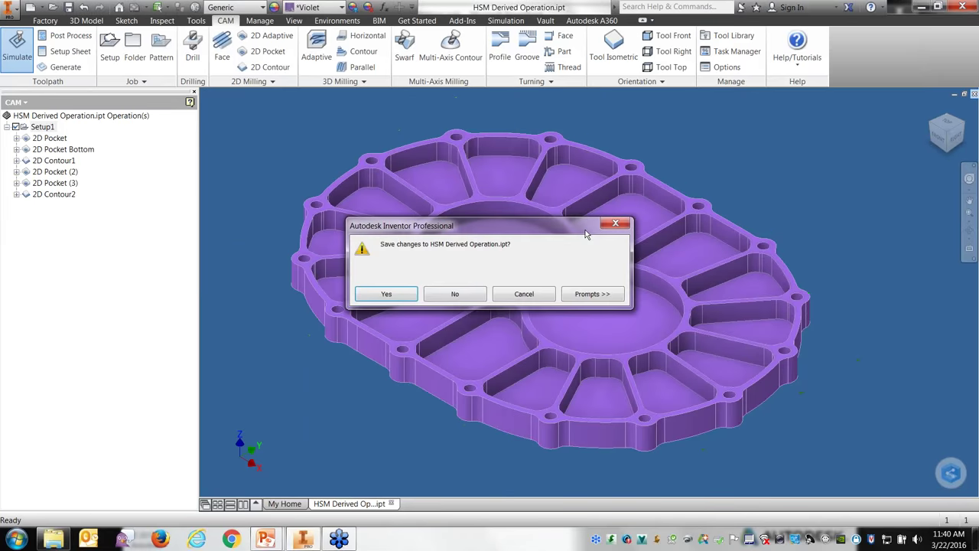
left_click(455, 291)
key("alt+Tab")
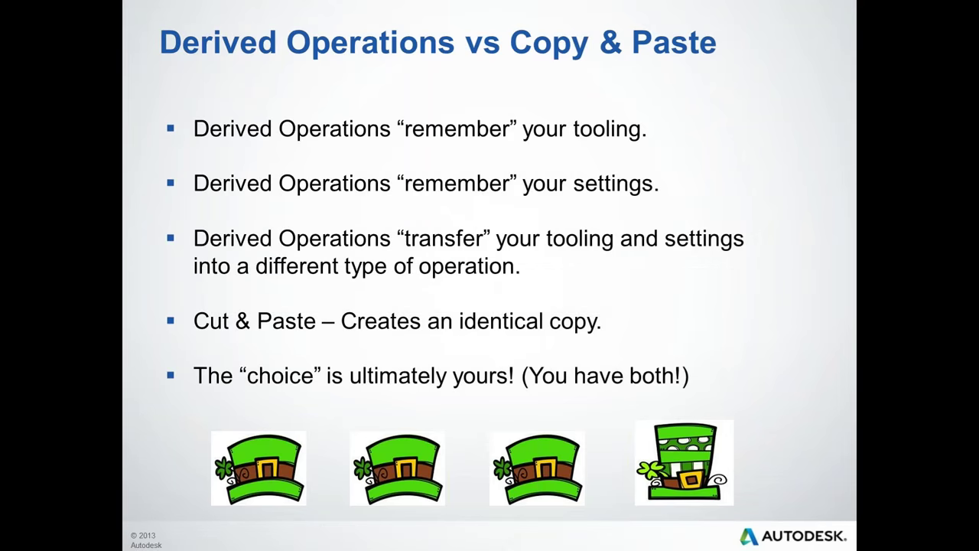
- Advance the slideshow to the Operation Templates slide
key("Right")
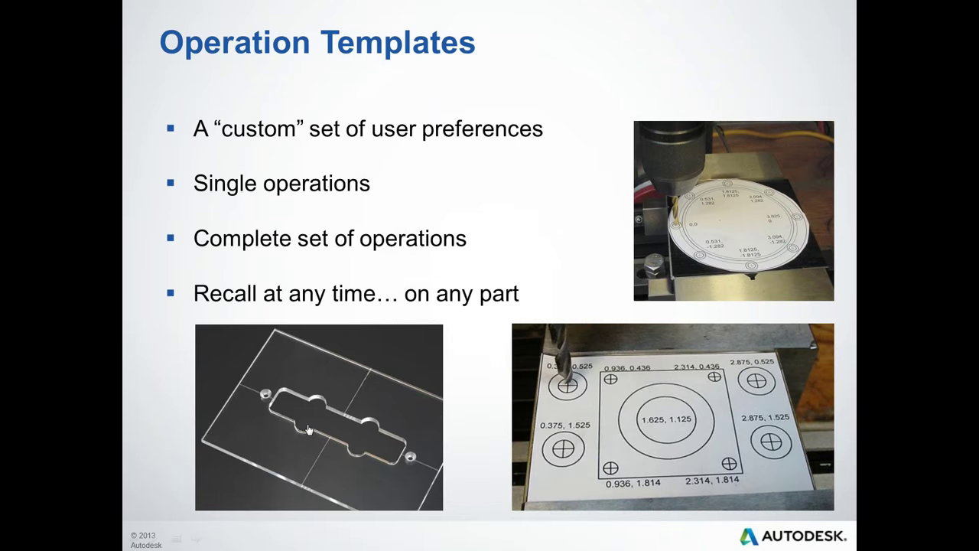
key("alt+Tab")
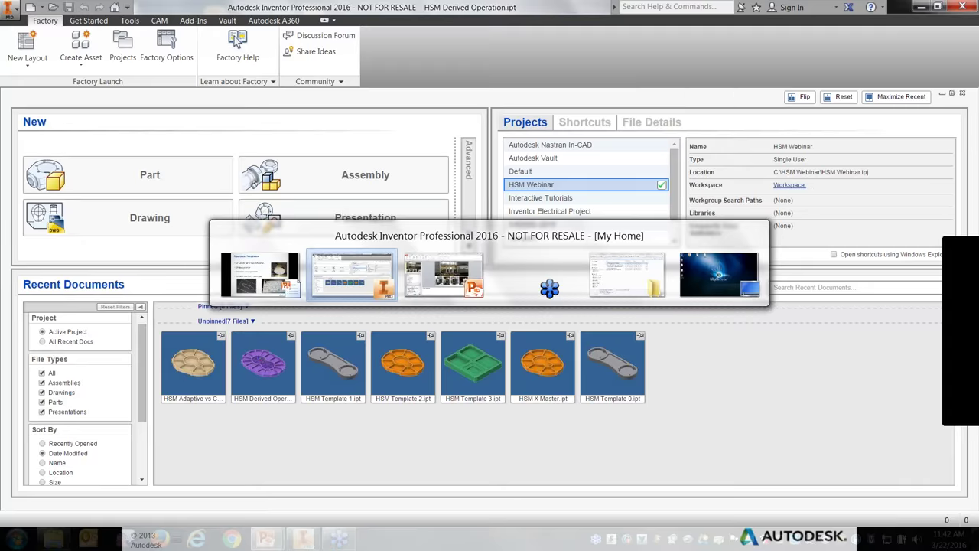
- Open Demo Hole.invhsm-template from the Explorer templates folder with Notepad++
key("alt+Tab")
key("alt+Tab")
key("alt+Tab")
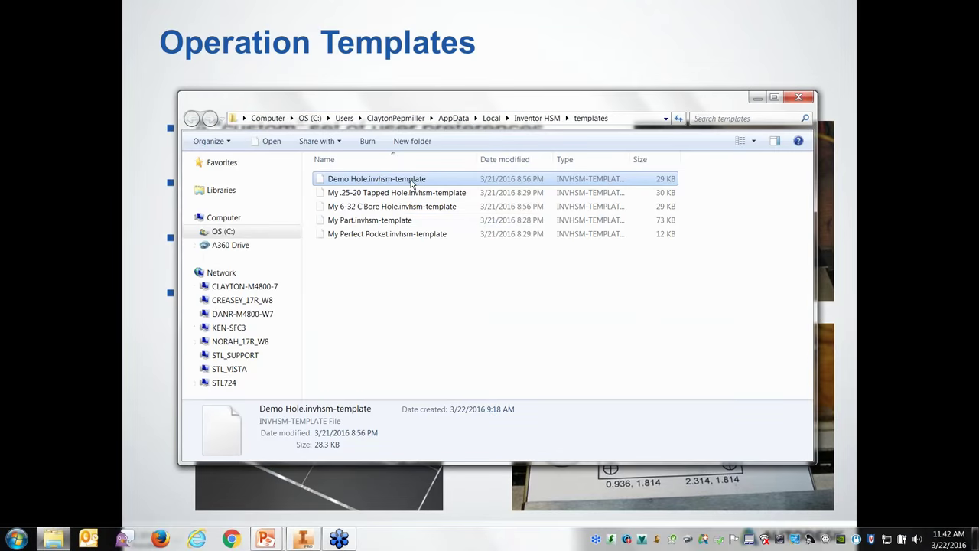
right_click(399, 180)
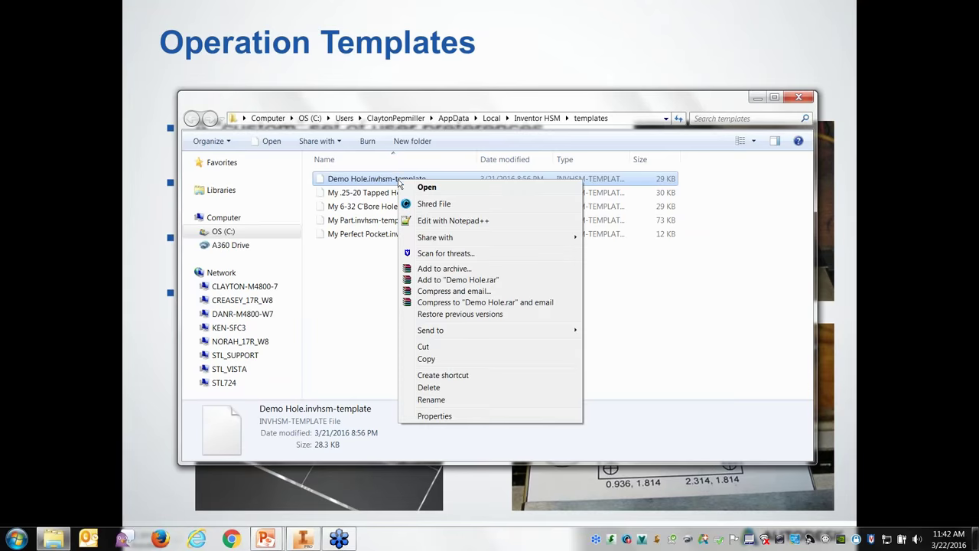
left_click(453, 221)
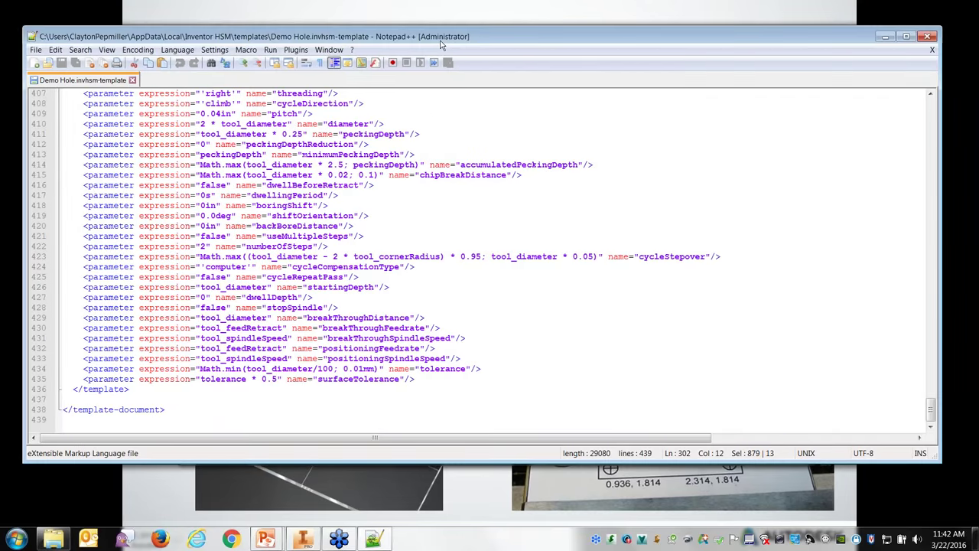
- Reposition Notepad++ and highlight the Spot Drill tool definition on lines 4–18
left_click_drag(441, 44, 462, 50)
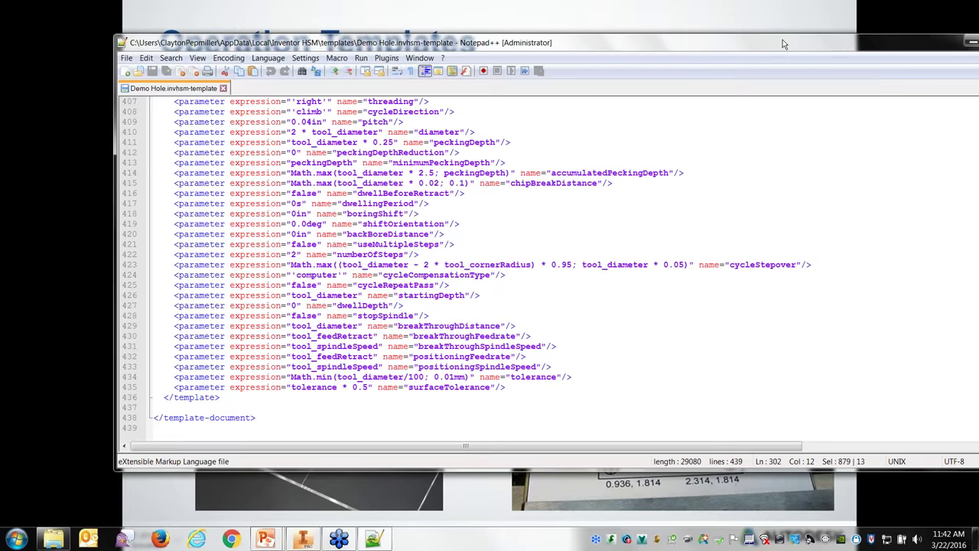
left_click_drag(783, 43, 709, 47)
scroll(947, 401, "up", 1)
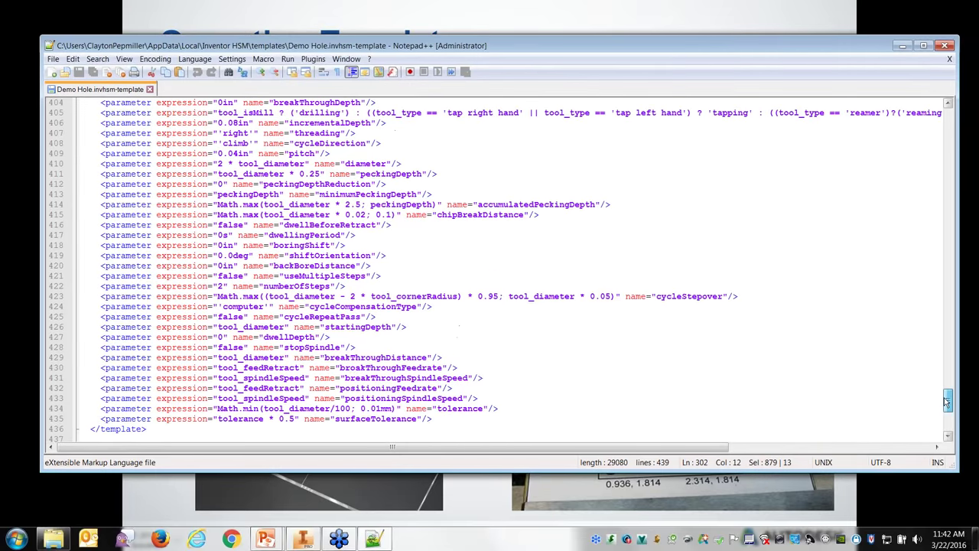
left_click_drag(947, 401, 947, 107)
left_click(97, 133)
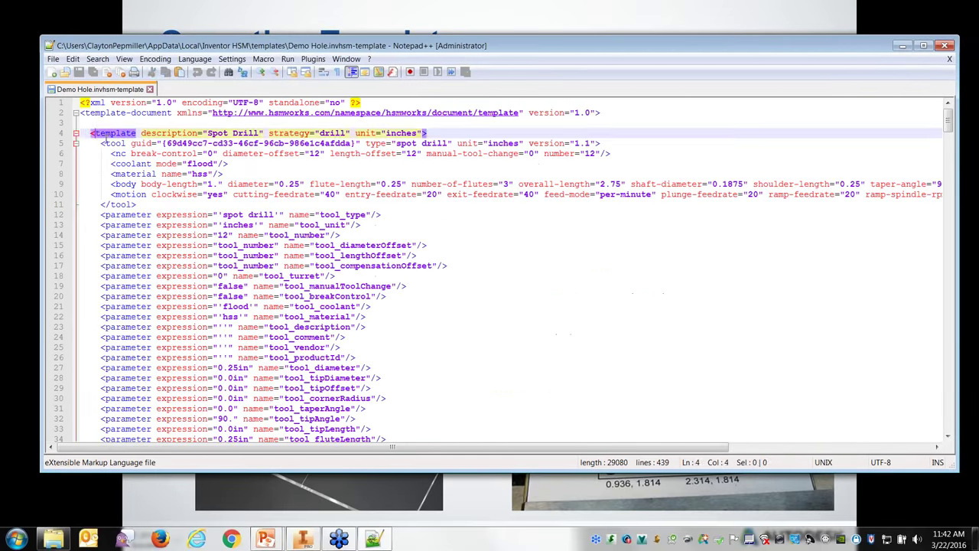
left_click_drag(96, 134, 490, 272)
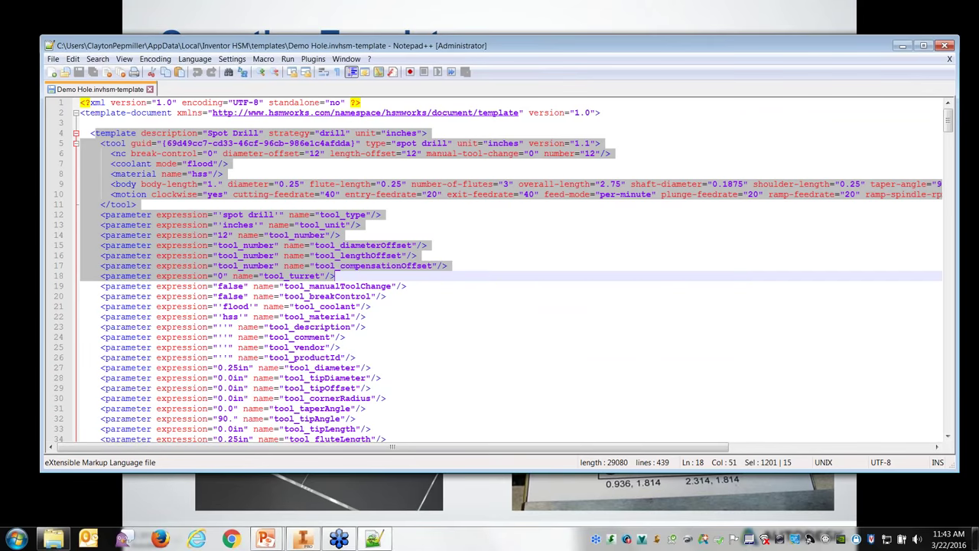
left_click(490, 228)
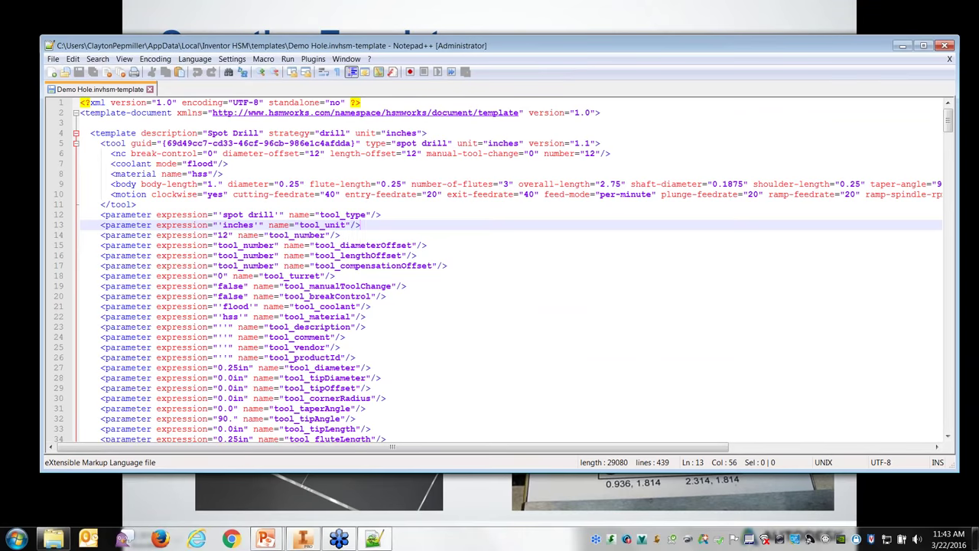
- Highlight the flute-length and number-of-flutes values on line 9
left_click(277, 184)
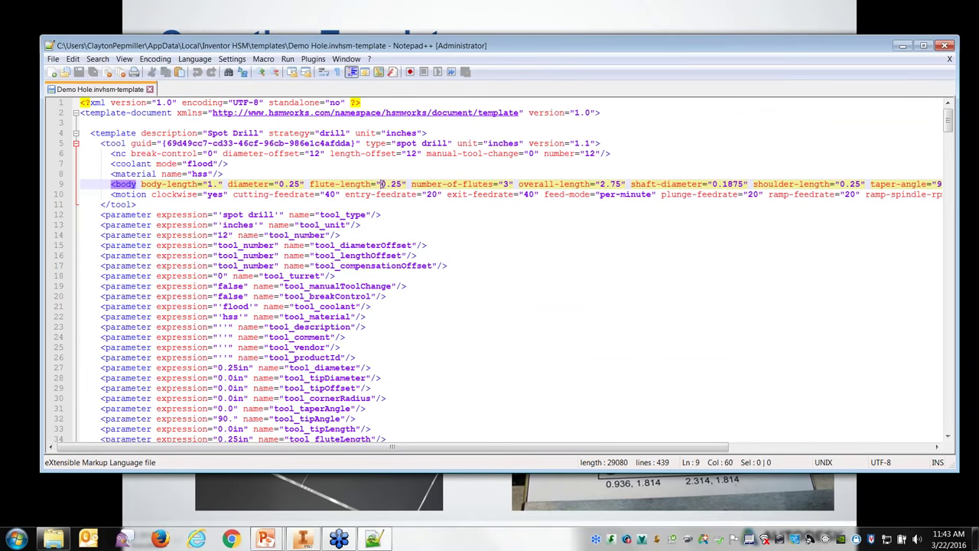
left_click_drag(380, 184, 407, 183)
left_click_drag(501, 185, 528, 184)
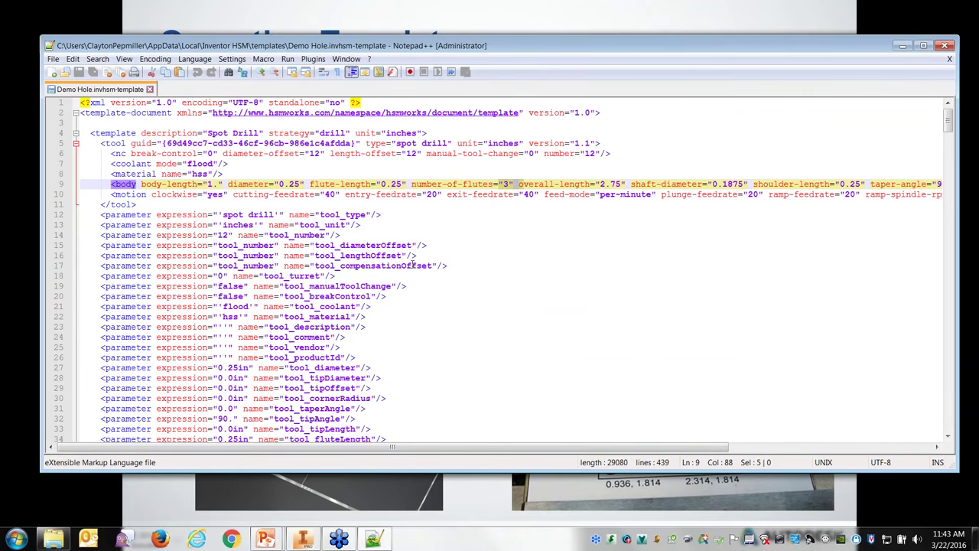
left_click_drag(216, 132, 264, 132)
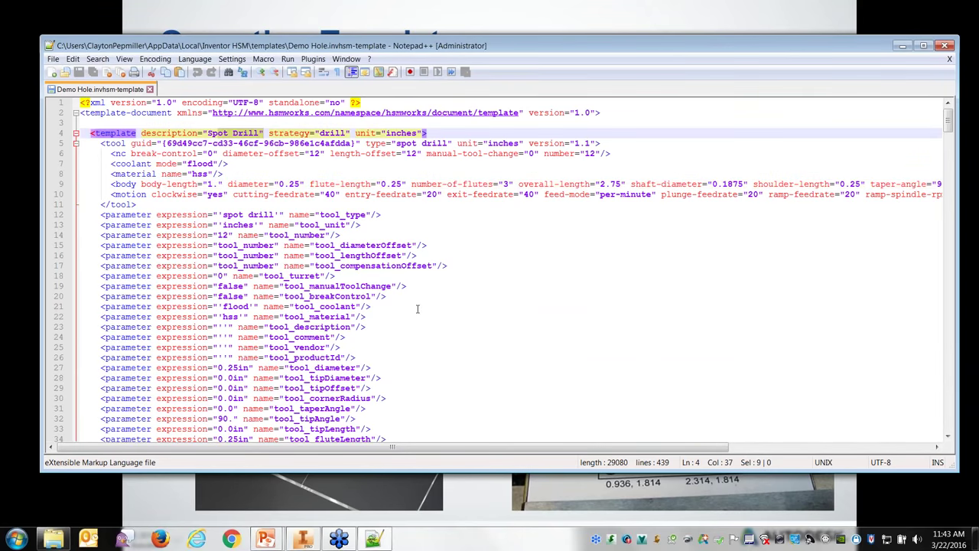
scroll(417, 313, "down", 5)
scroll(417, 317, "down", 20)
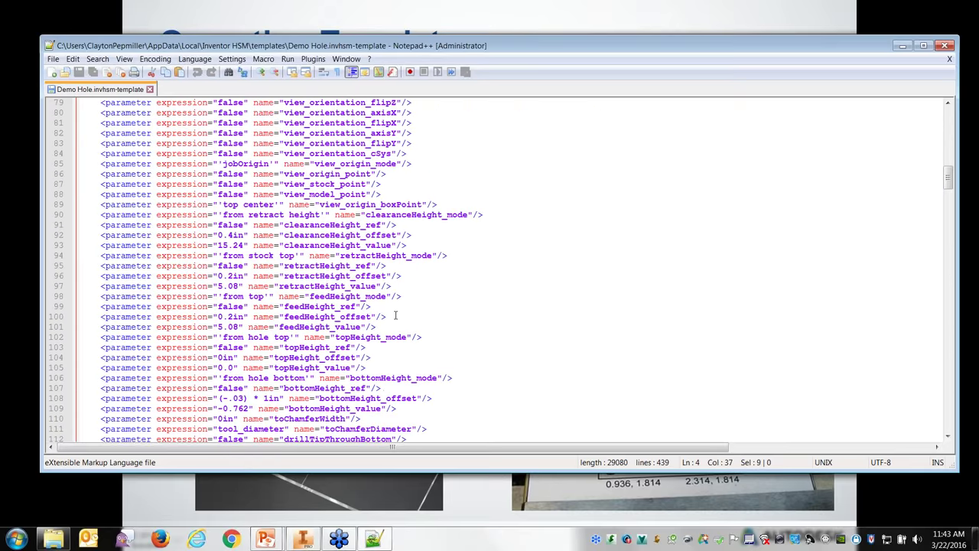
scroll(390, 312, "down", 12)
- Highlight the Drill template's tool lines 147–154
left_click_drag(195, 245, 147, 317)
scroll(358, 364, "down", 15)
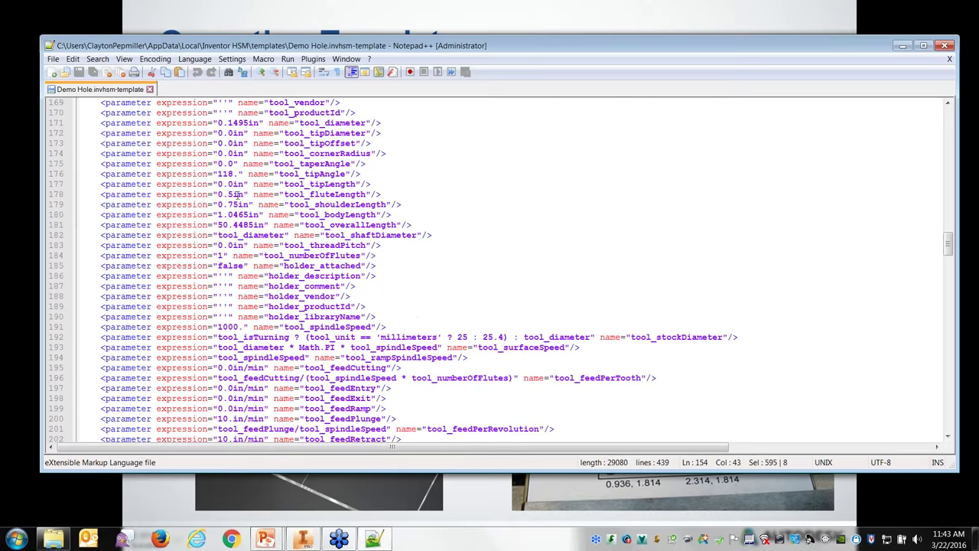
scroll(266, 298, "down", 14)
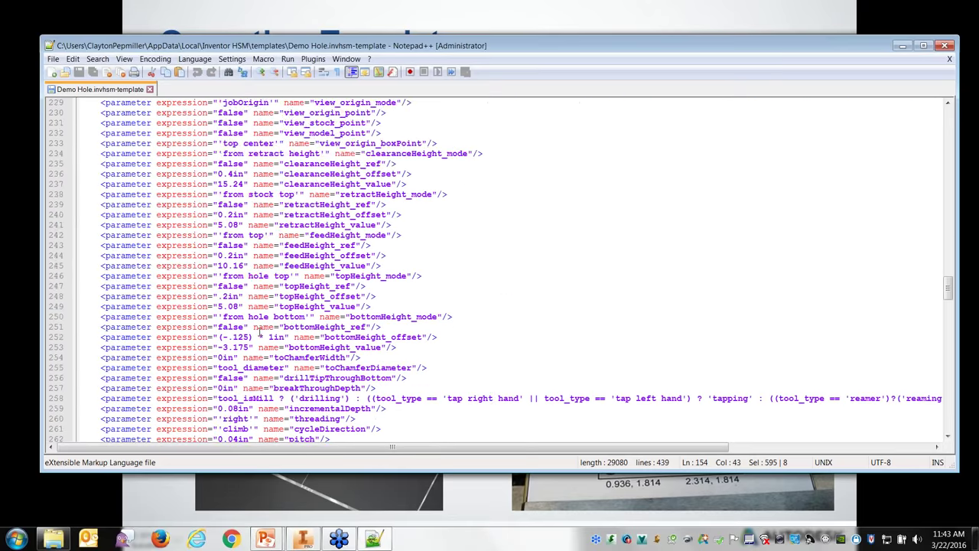
scroll(264, 298, "up", 15)
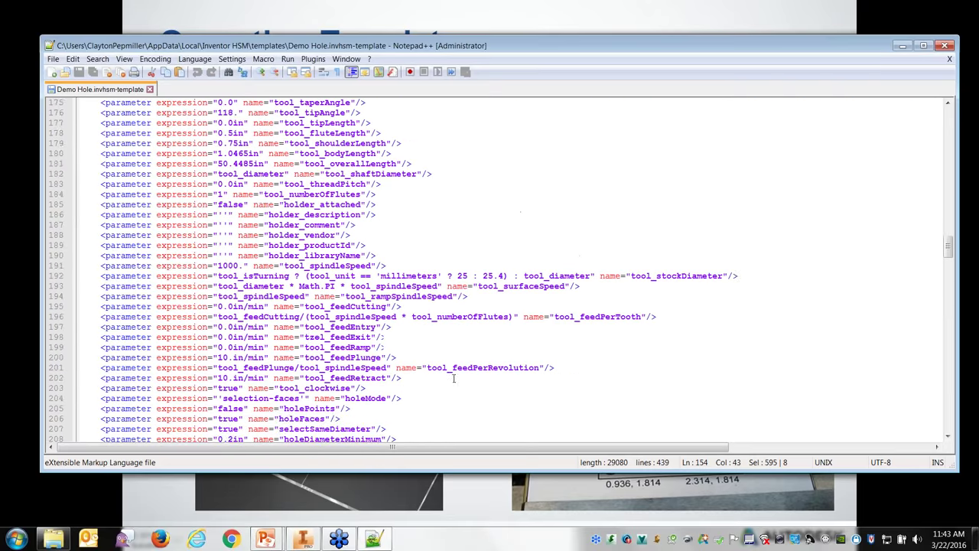
left_click_drag(947, 246, 948, 111)
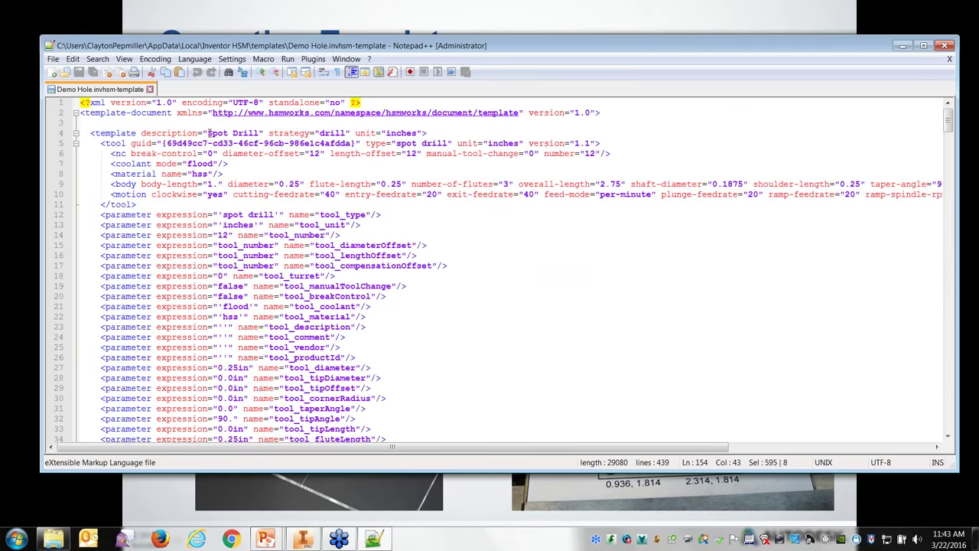
- Highlight the Spot Drill and C'Bore descriptions, then close the template file
left_click_drag(207, 133, 264, 133)
scroll(330, 257, "down", 20)
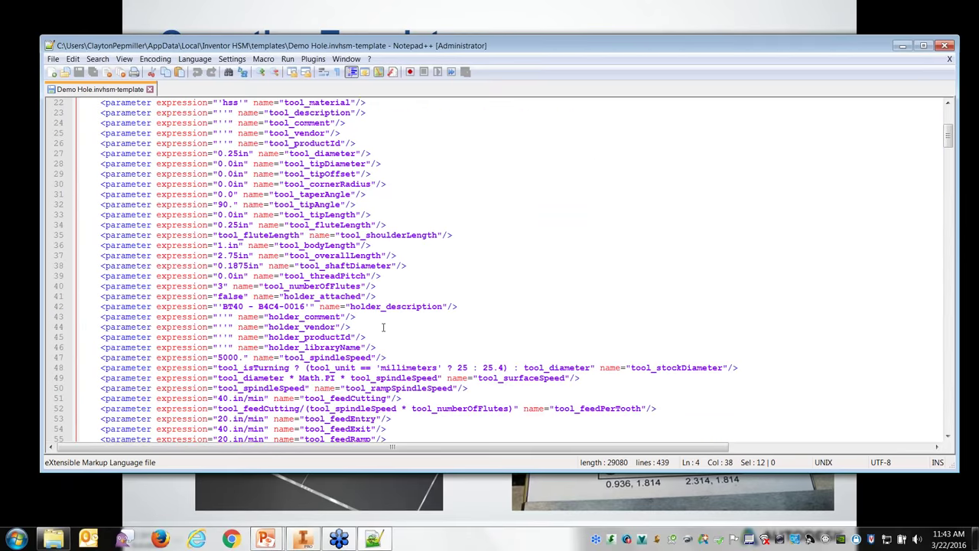
scroll(333, 322, "down", 10)
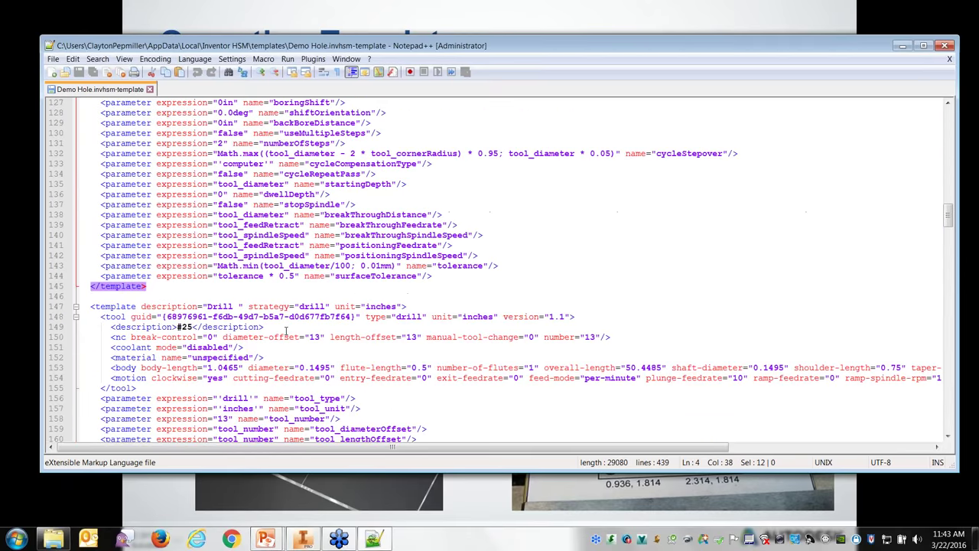
left_click_drag(202, 276, 252, 276)
scroll(254, 326, "down", 20)
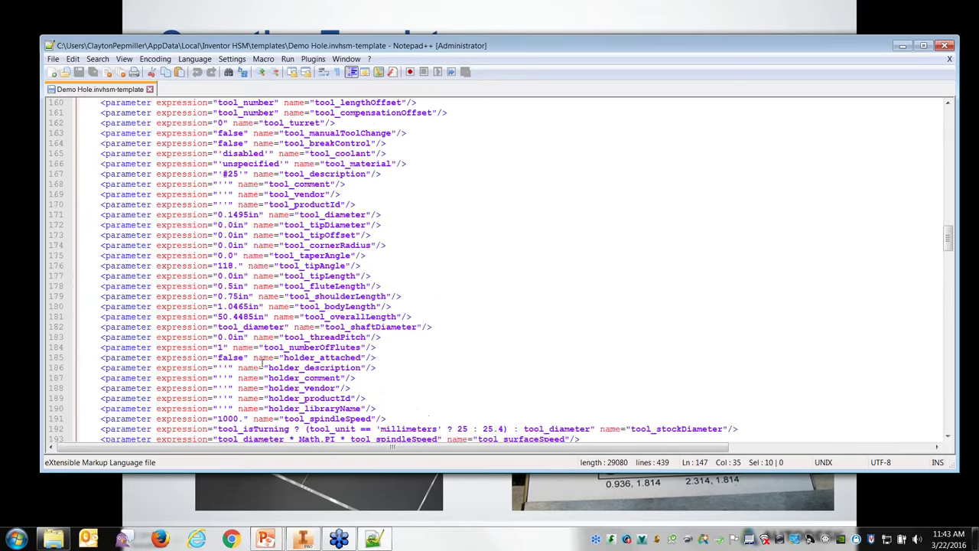
scroll(263, 354, "down", 20)
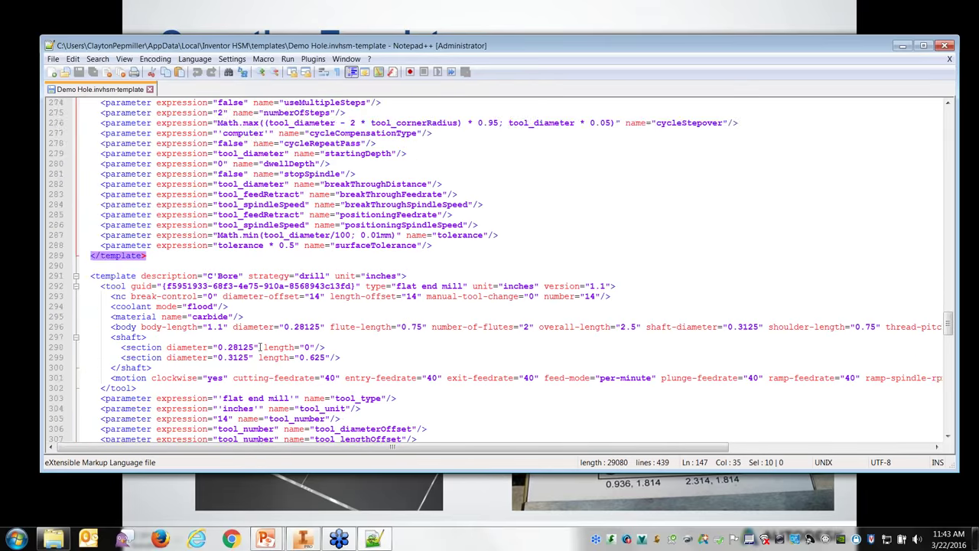
left_click_drag(206, 215, 268, 215)
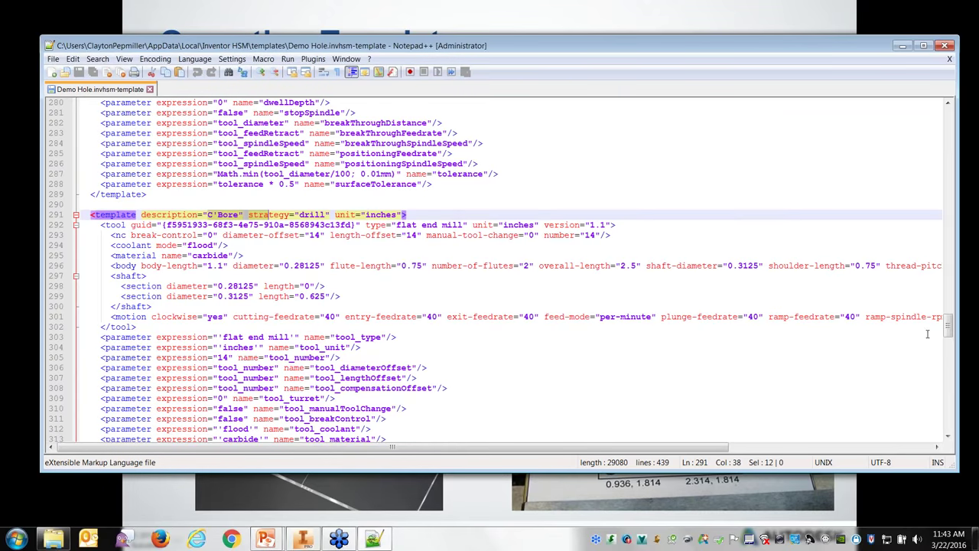
left_click_drag(948, 328, 948, 115)
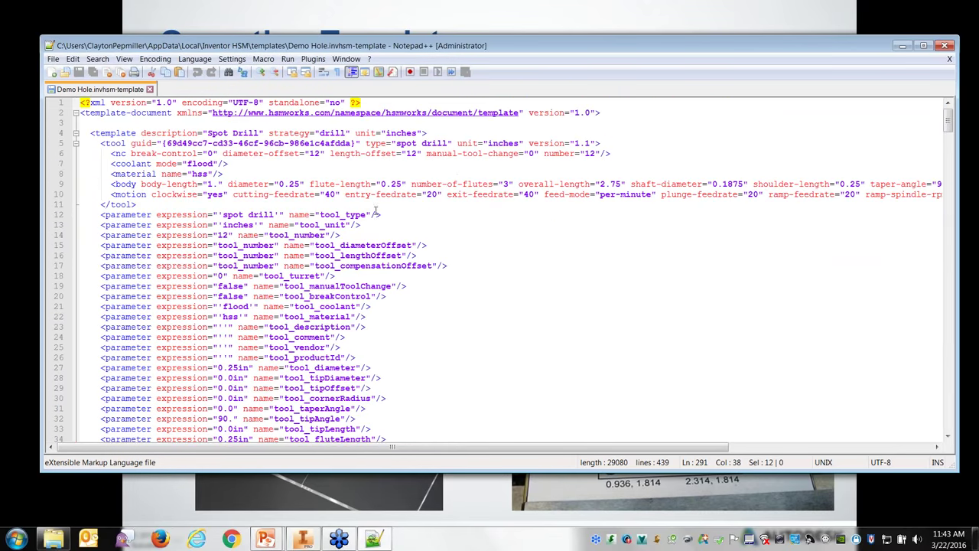
left_click(936, 46)
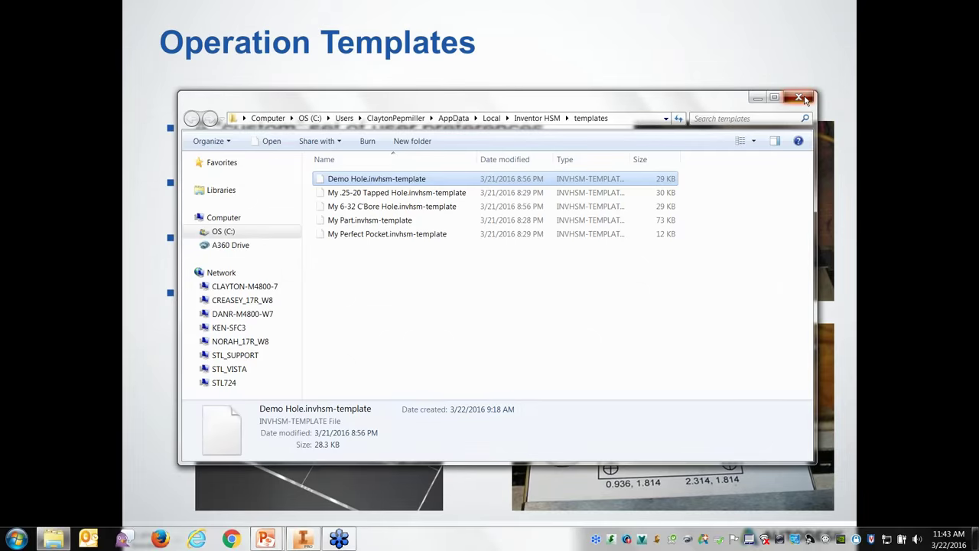
- Open HSM Template 1.ipt from Inventor's Recent Documents and select Setup1 to show its stock
left_click(800, 98)
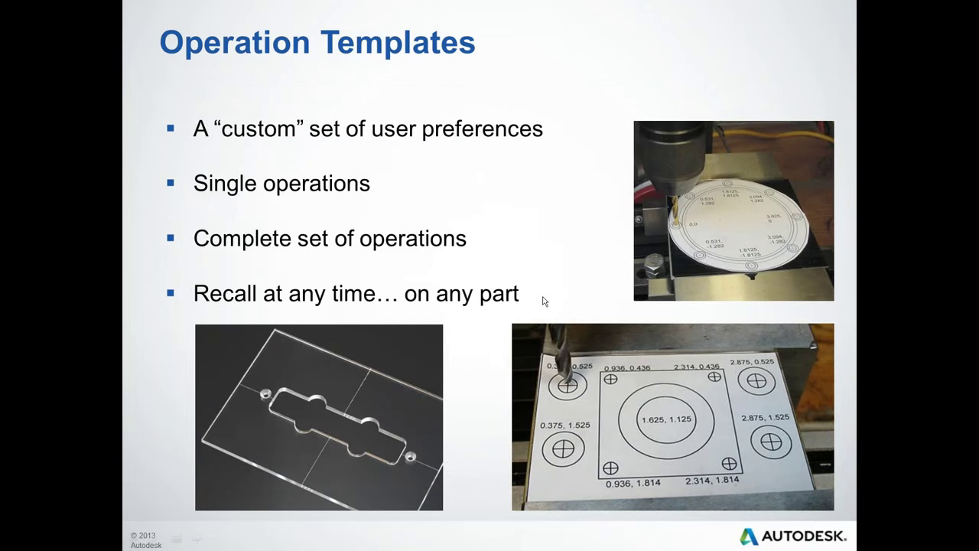
key("alt+Tab")
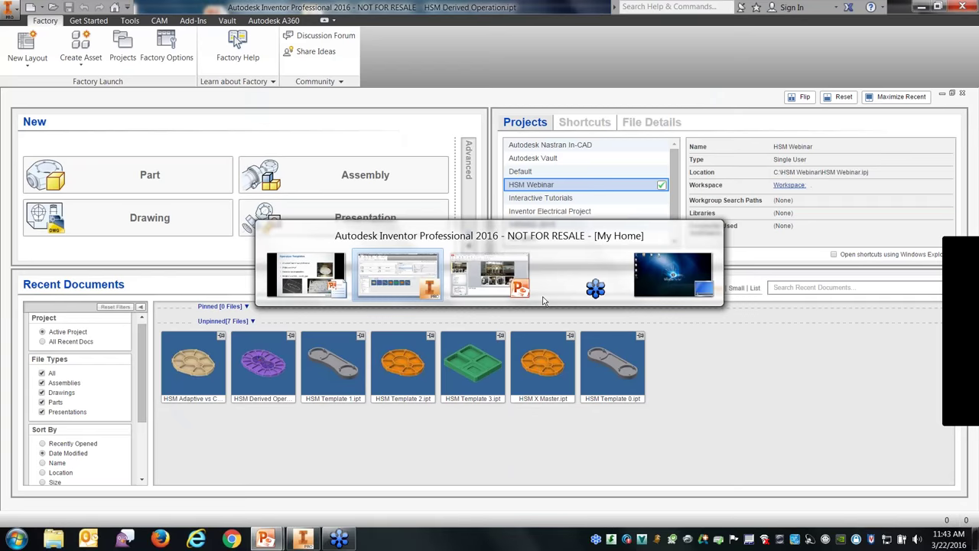
mouse_move(340, 387)
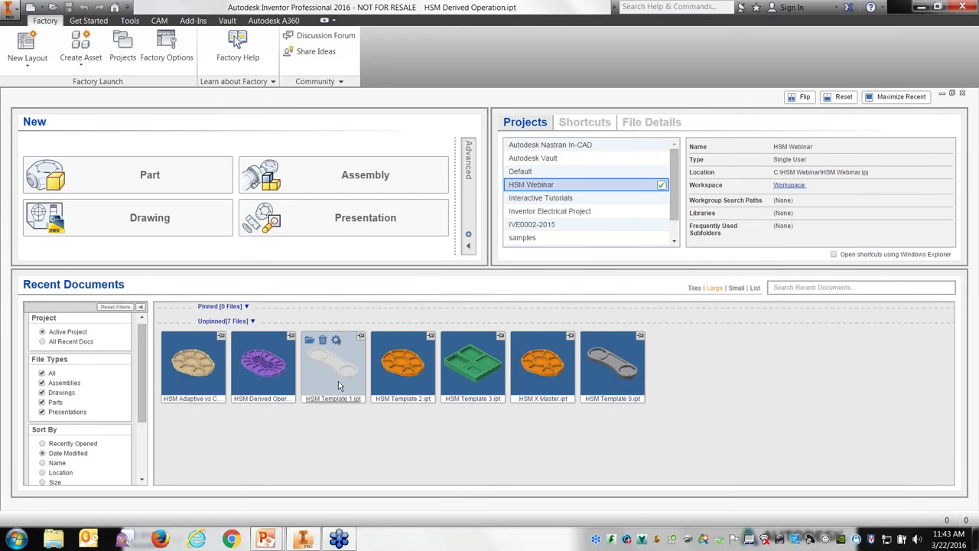
left_click(335, 383)
double_click(334, 385)
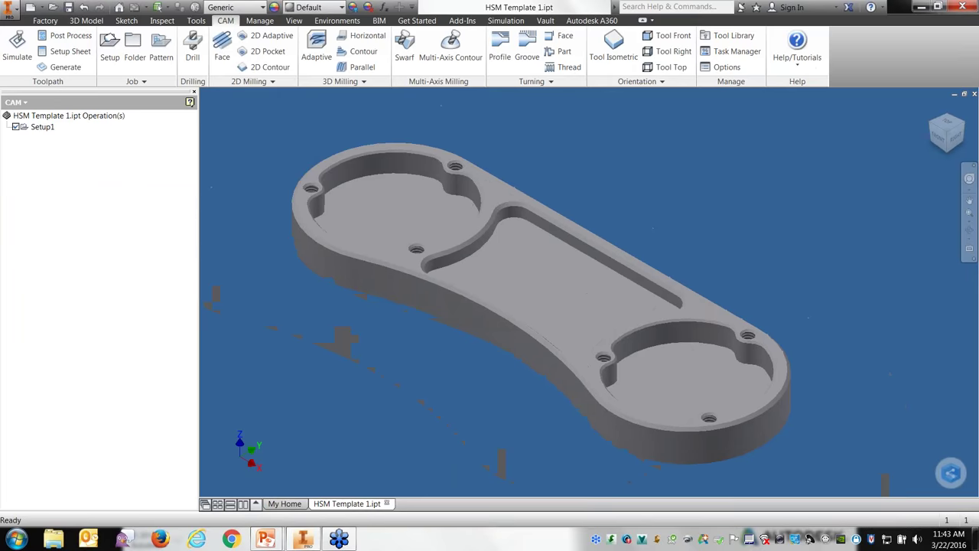
left_click(44, 127)
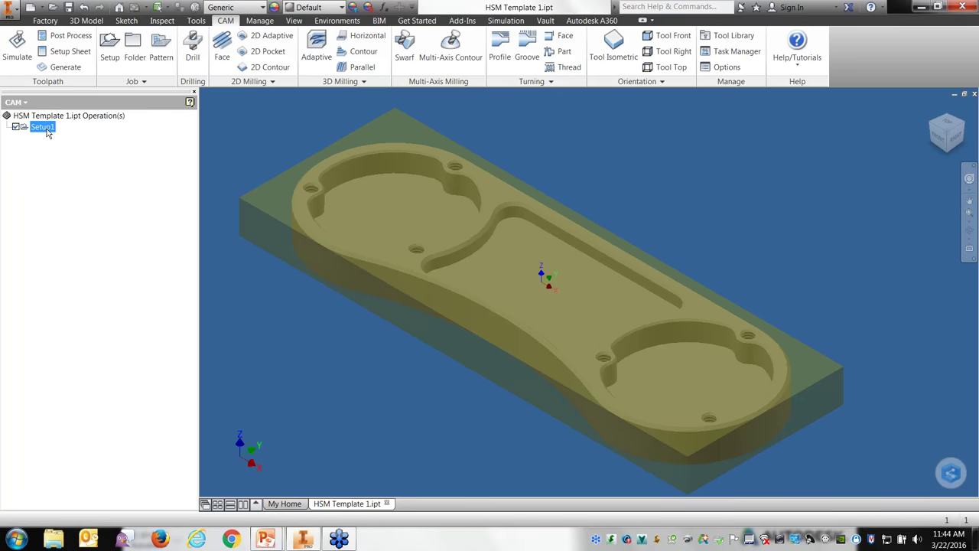
- Create all stored My Part template operations under Setup1 via Create From Template
right_click(48, 133)
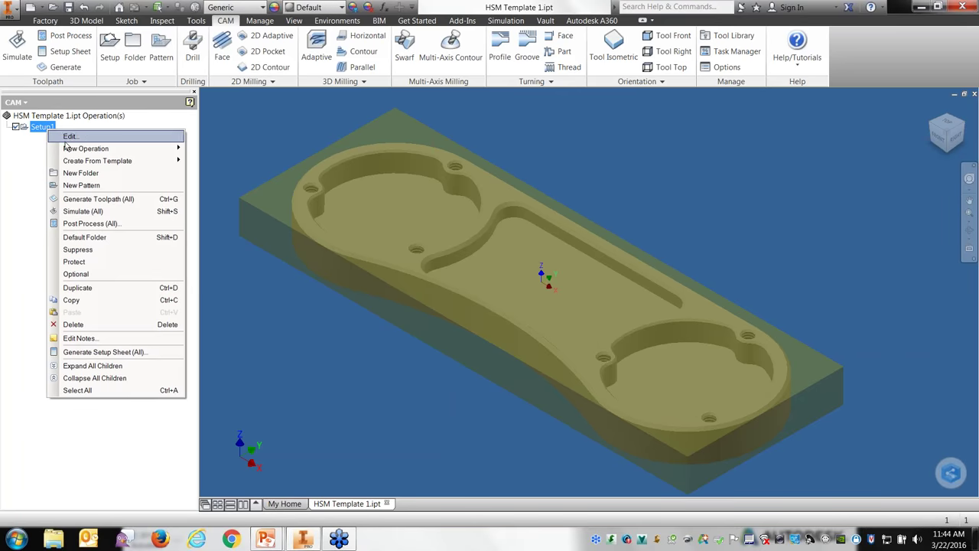
mouse_move(90, 162)
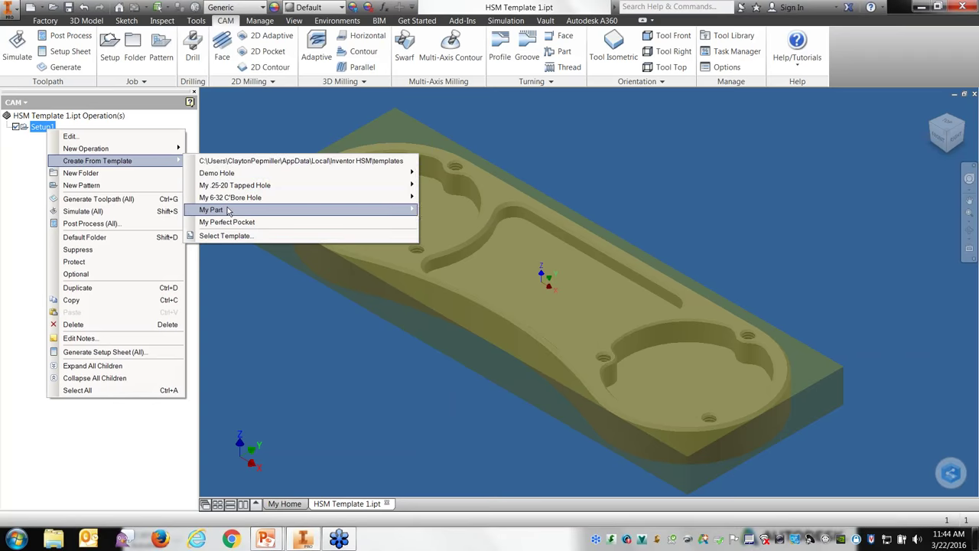
mouse_move(228, 211)
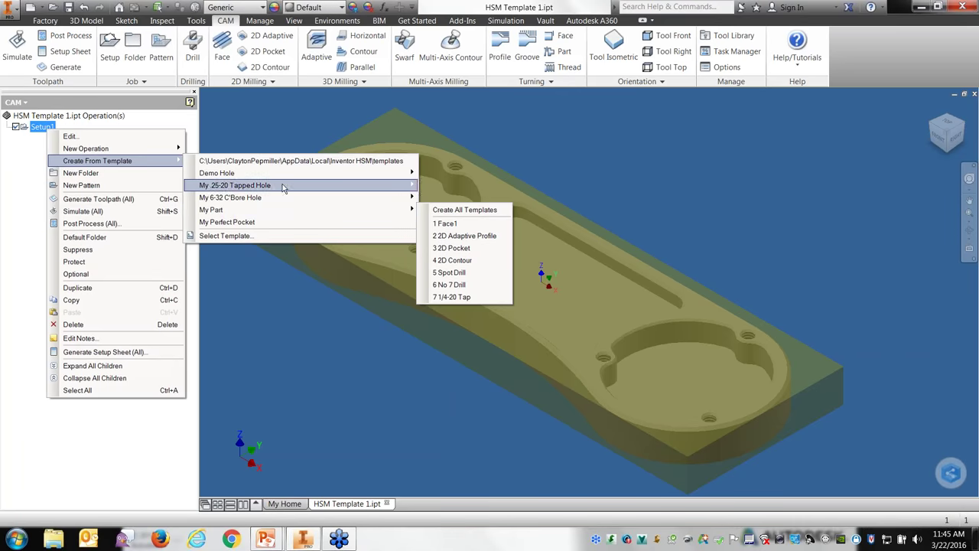
left_click(452, 210)
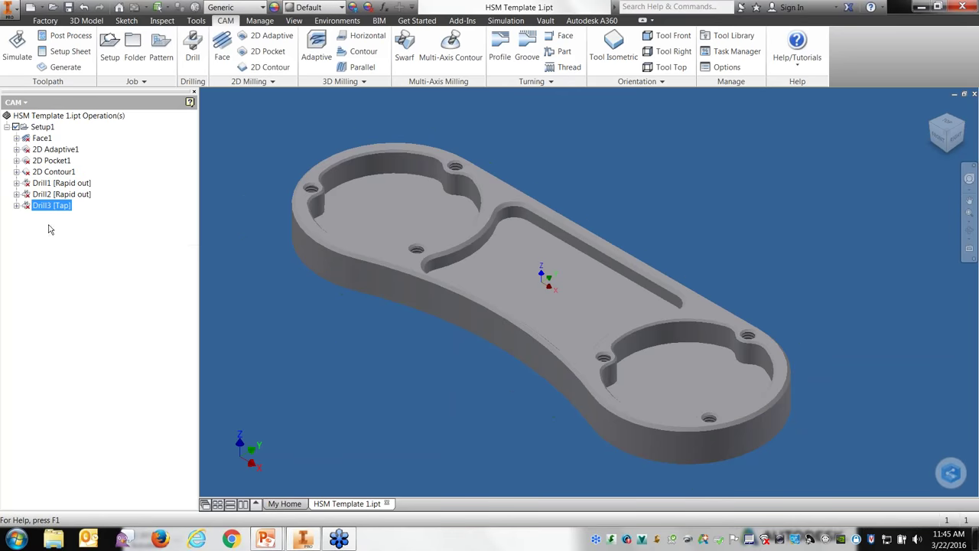
- Open Face1 for editing, then edit and accept 2D Adaptive1
right_click(42, 141)
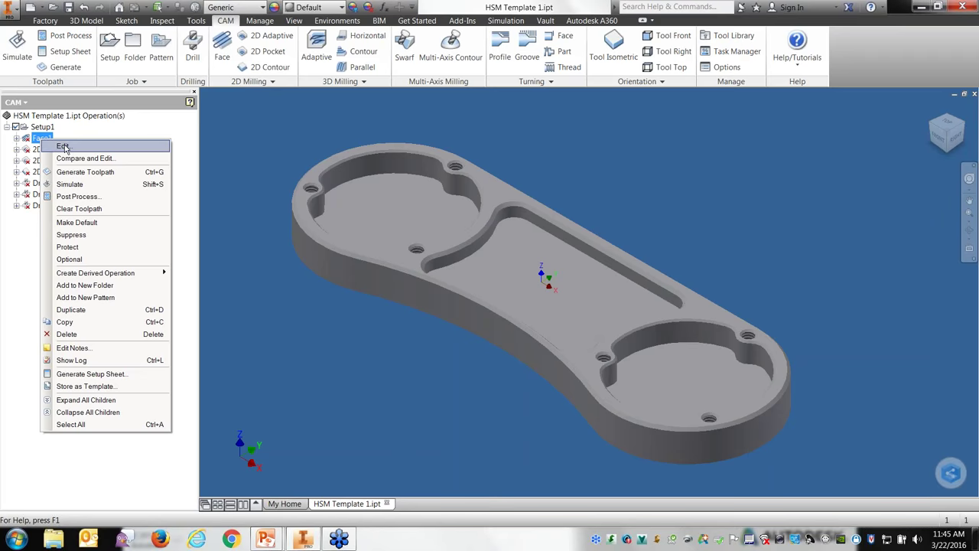
left_click(63, 147)
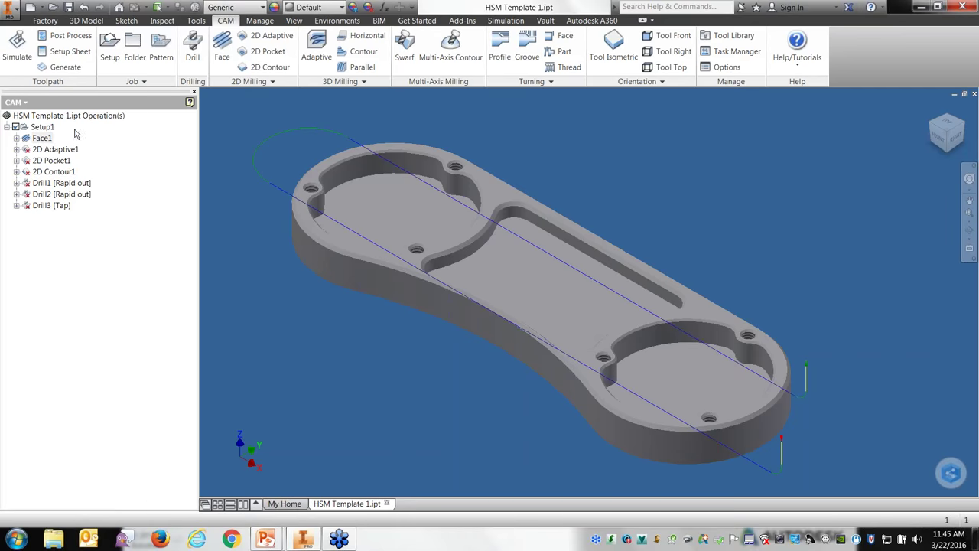
right_click(68, 151)
left_click(94, 158)
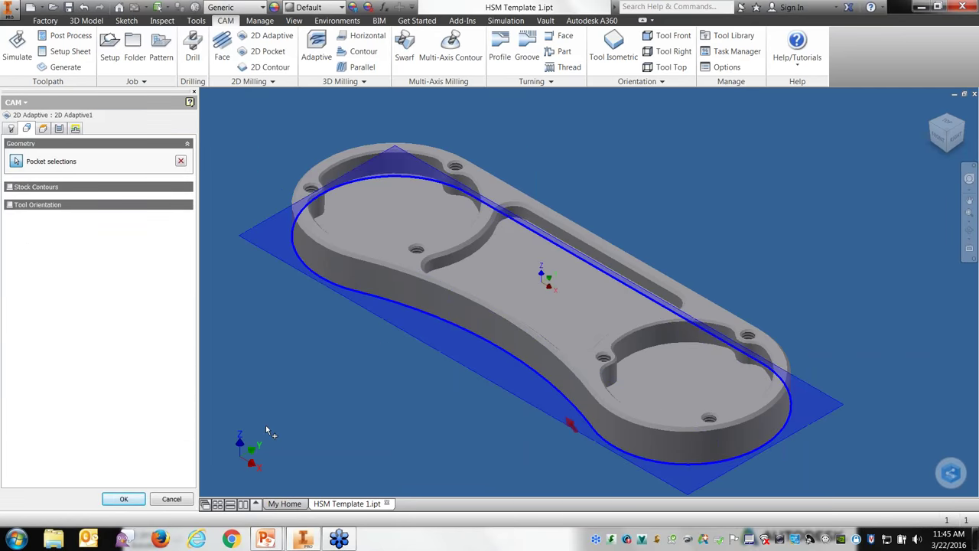
left_click(122, 499)
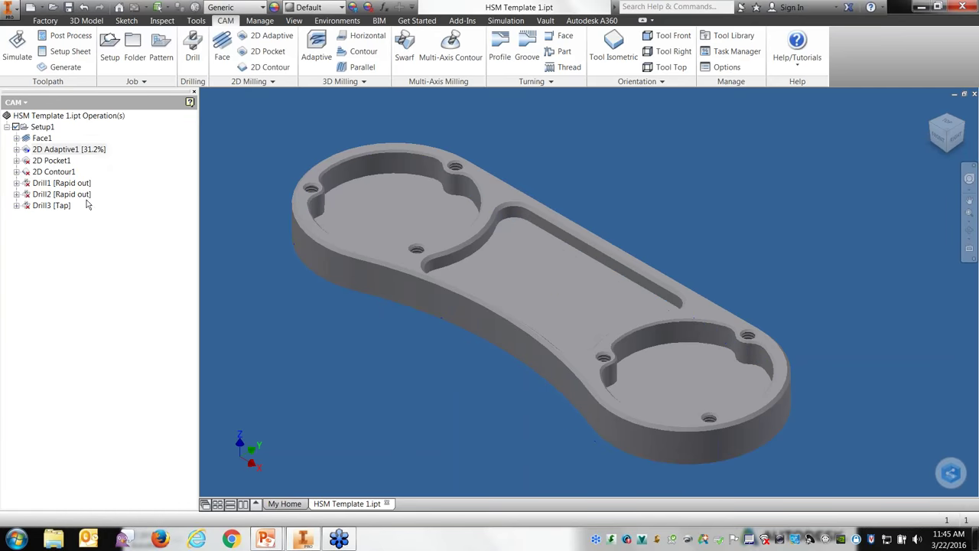
- Add the middle and right pockets to 2D Pocket1's selections
right_click(65, 163)
left_click(86, 168)
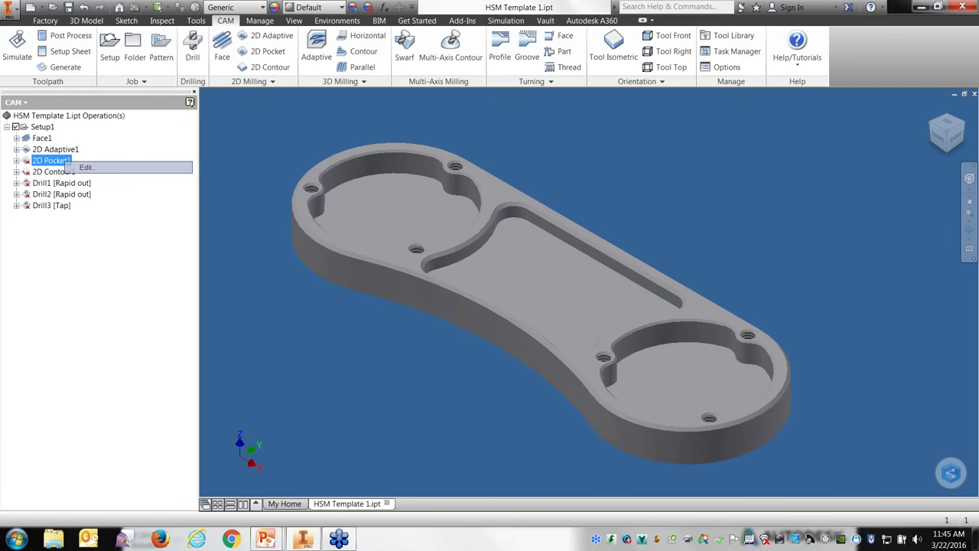
left_click(519, 274)
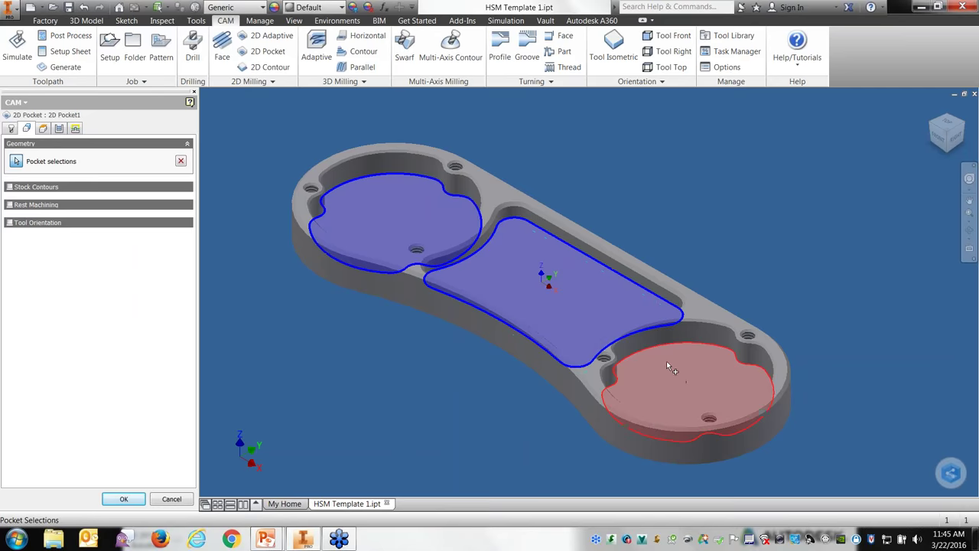
left_click(666, 367)
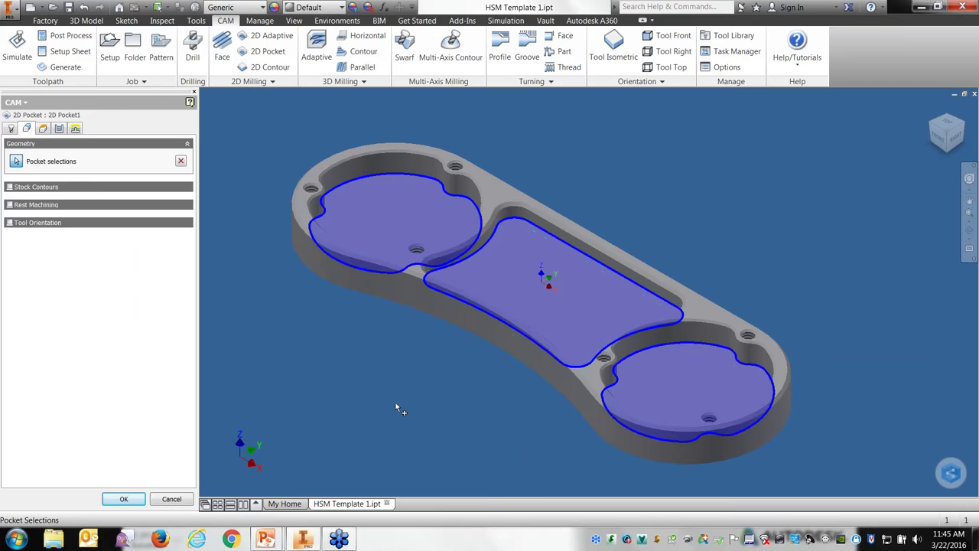
left_click(124, 498)
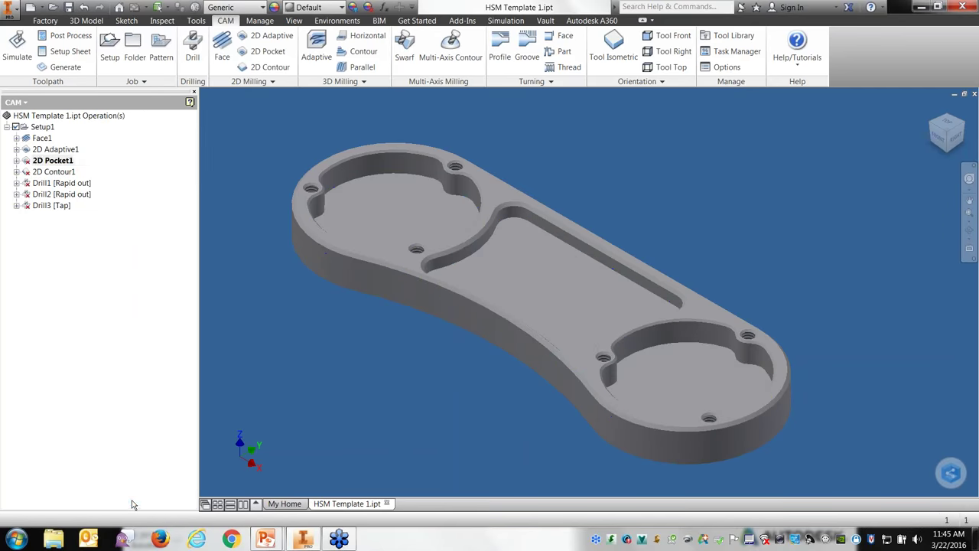
- Add the middle and right pocket contours and the outer boundary to 2D Contour1
right_click(54, 175)
left_click(74, 176)
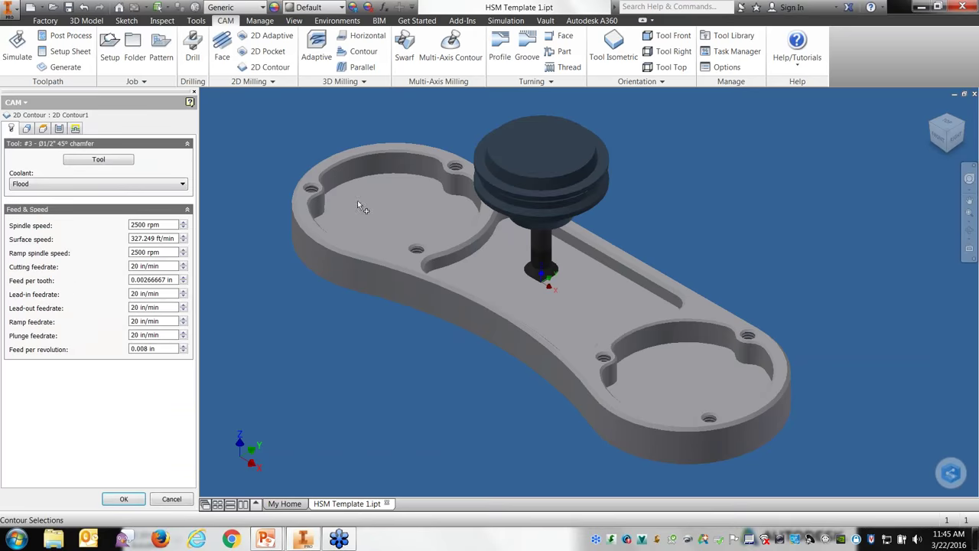
left_click(369, 157)
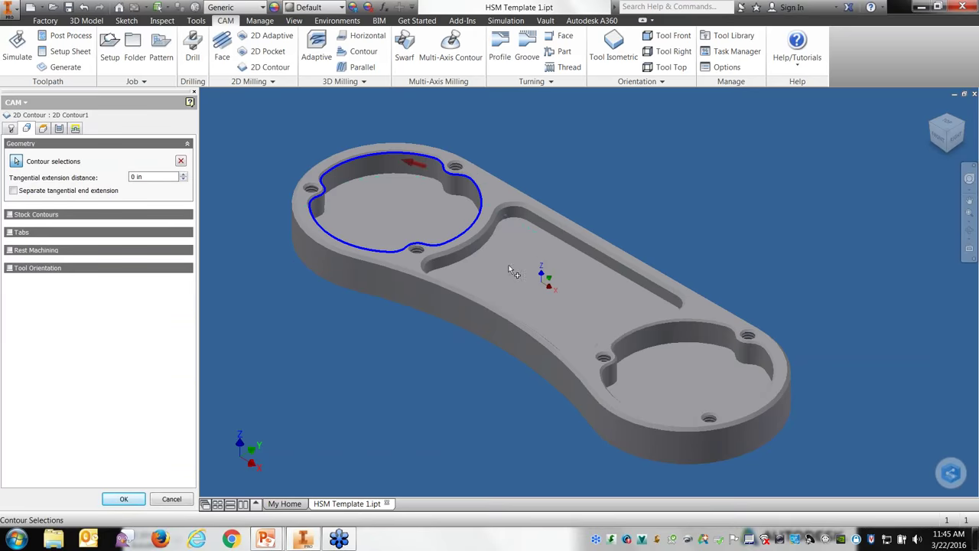
left_click(495, 227)
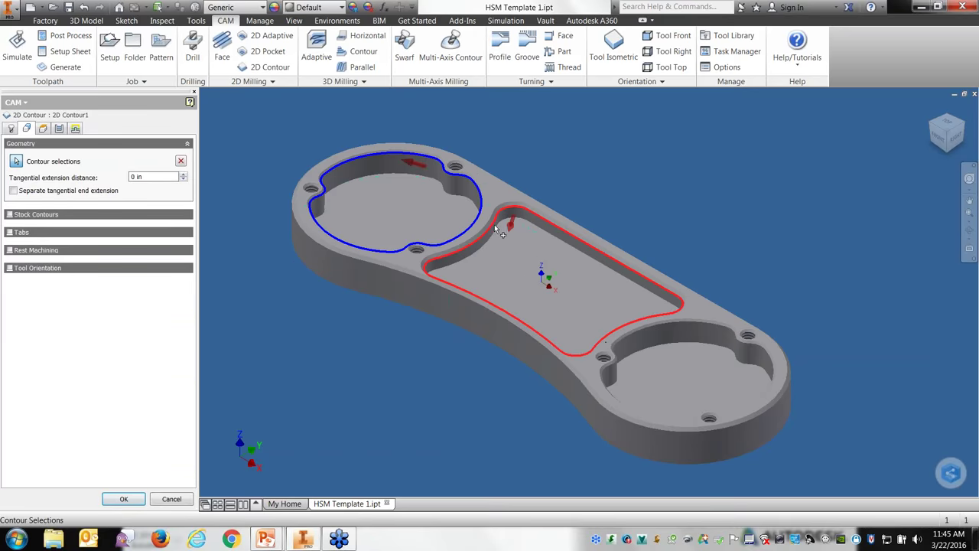
left_click(623, 339)
left_click(566, 371)
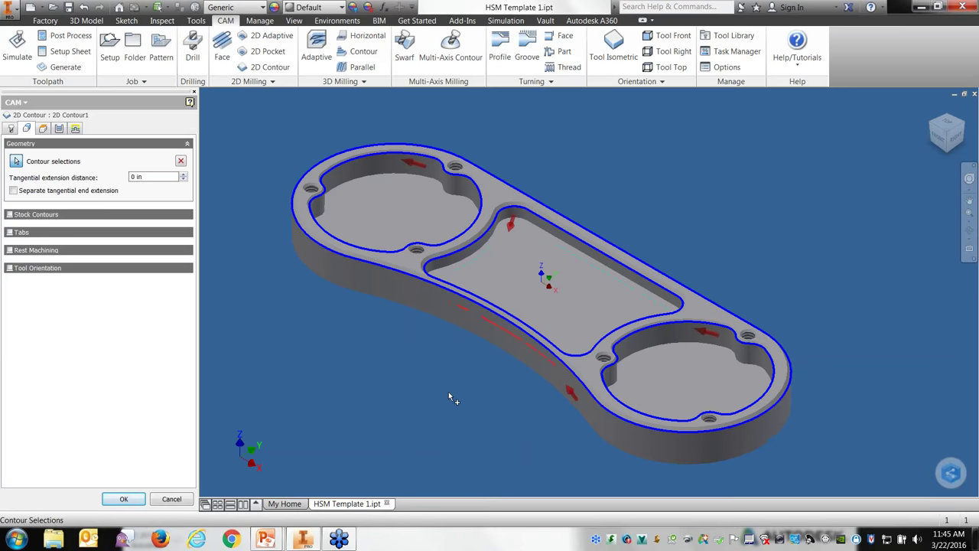
left_click(154, 499)
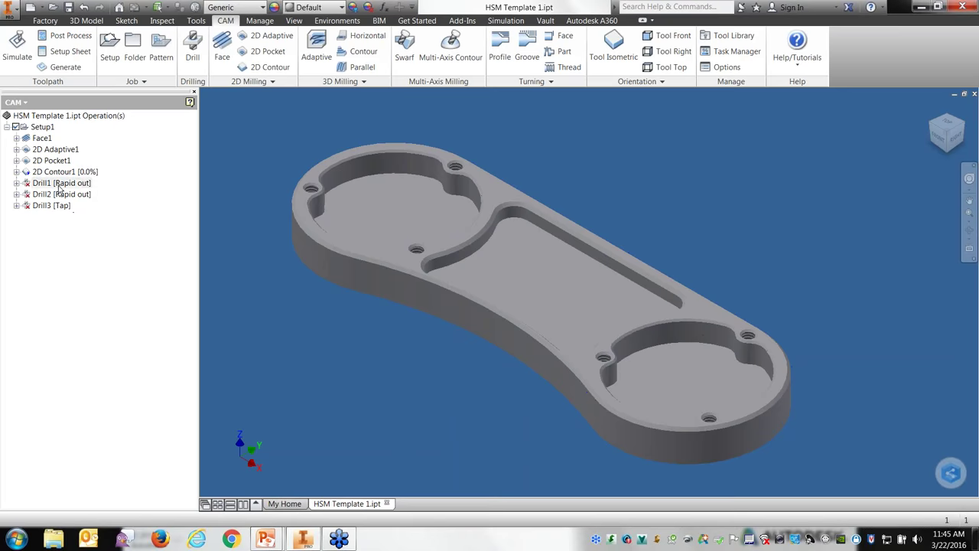
- Select the same-diameter holes for Drill1, then edit and accept Drill2
right_click(59, 186)
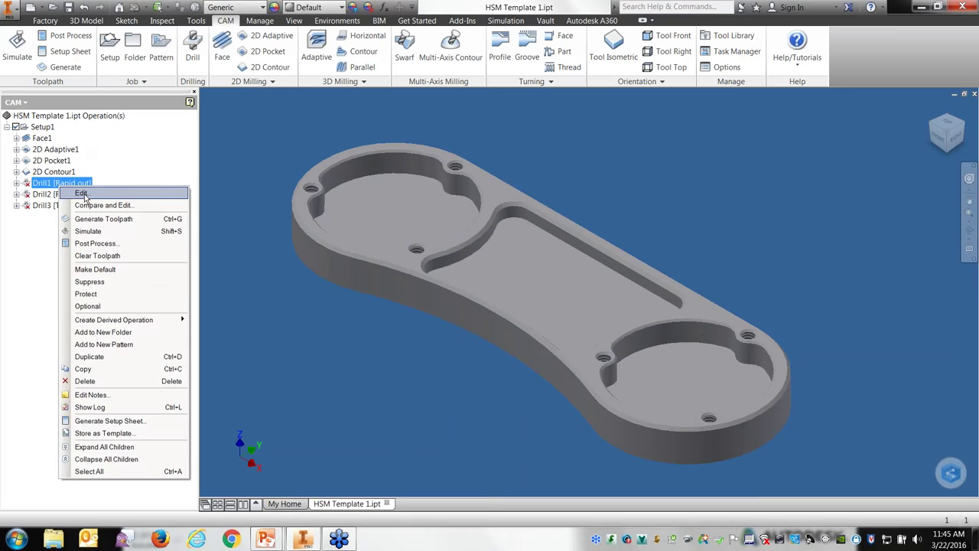
left_click(81, 193)
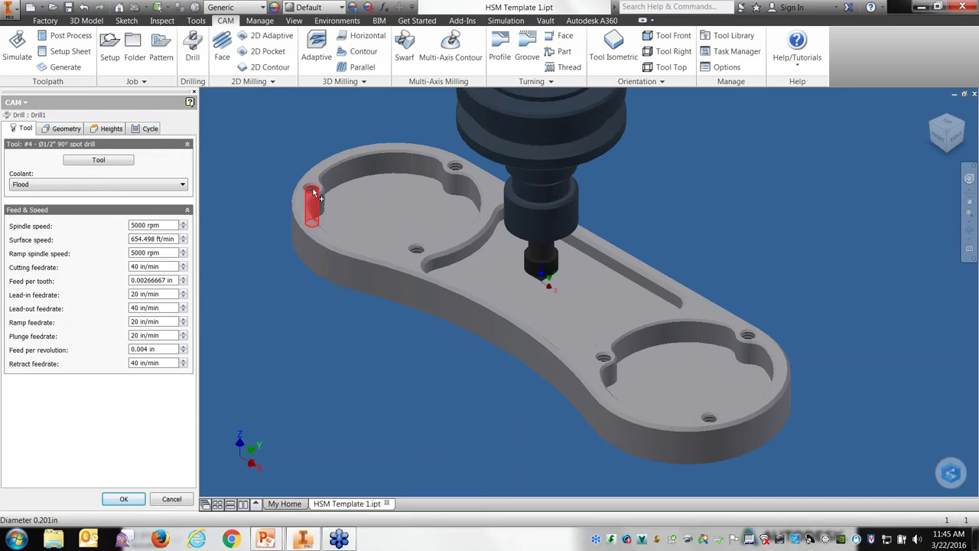
left_click(314, 193)
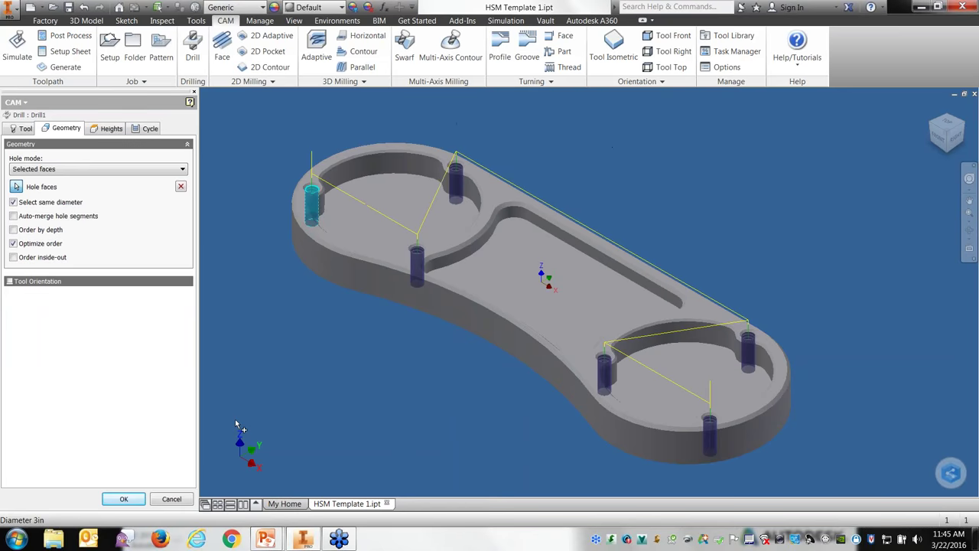
left_click(124, 499)
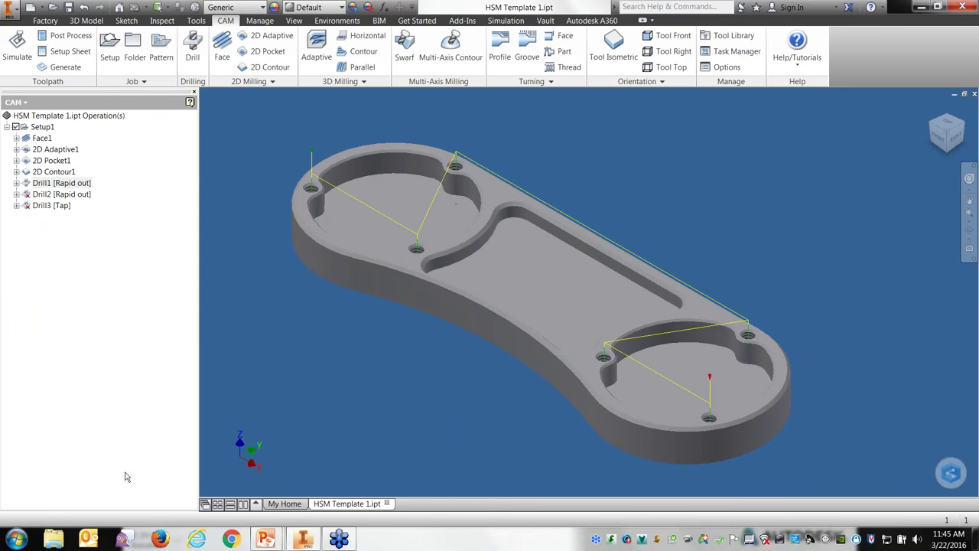
right_click(66, 200)
left_click(89, 201)
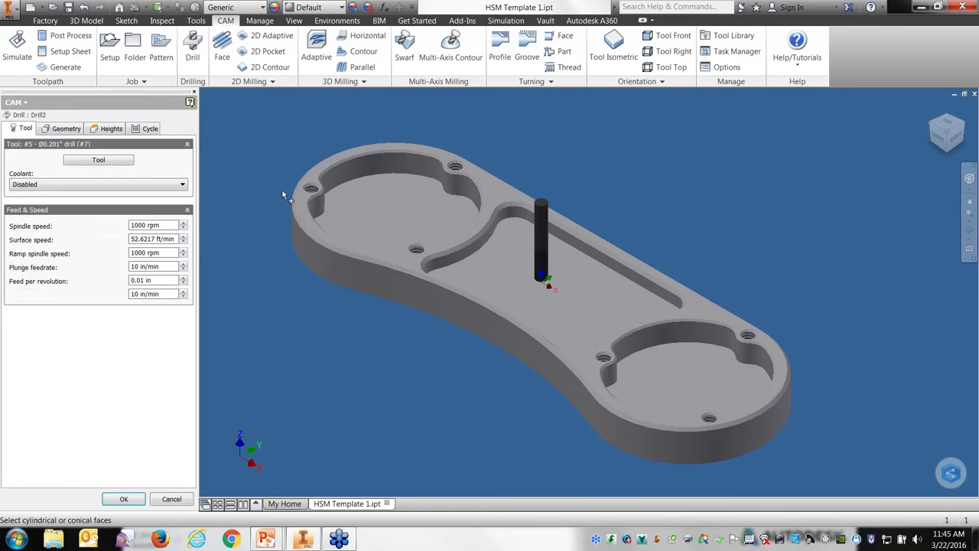
left_click(123, 499)
- Confirm the Drill3 tapping settings and select Setup1 to show the stock
right_click(54, 206)
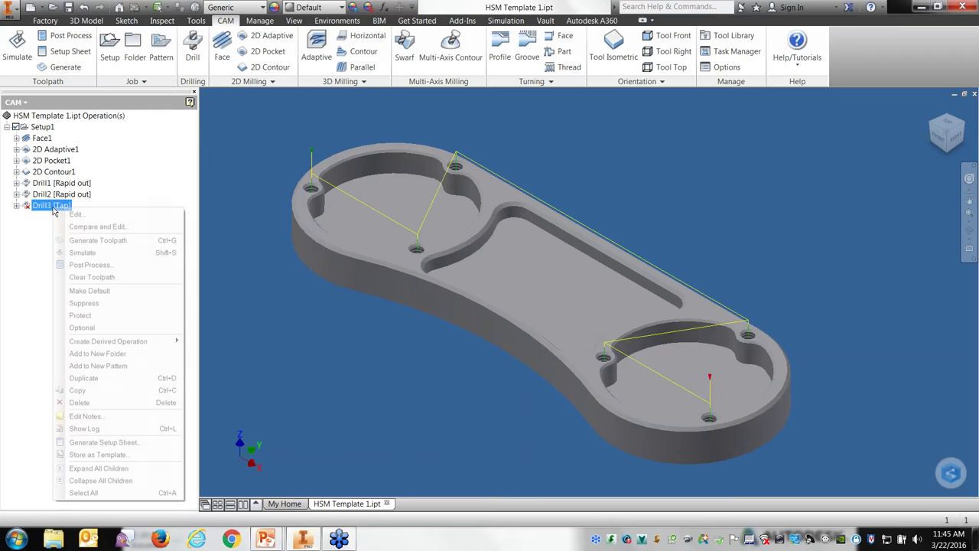
left_click(76, 214)
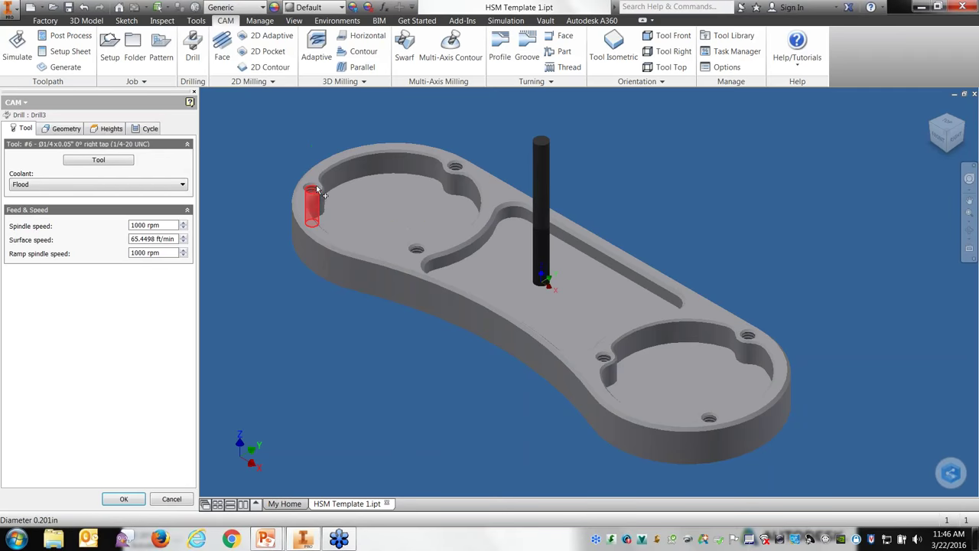
left_click(123, 499)
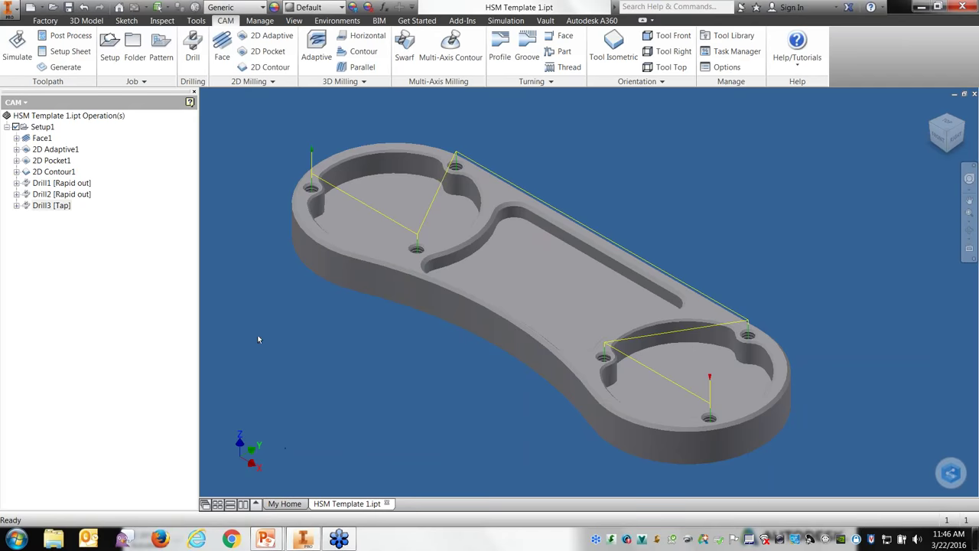
left_click(40, 127)
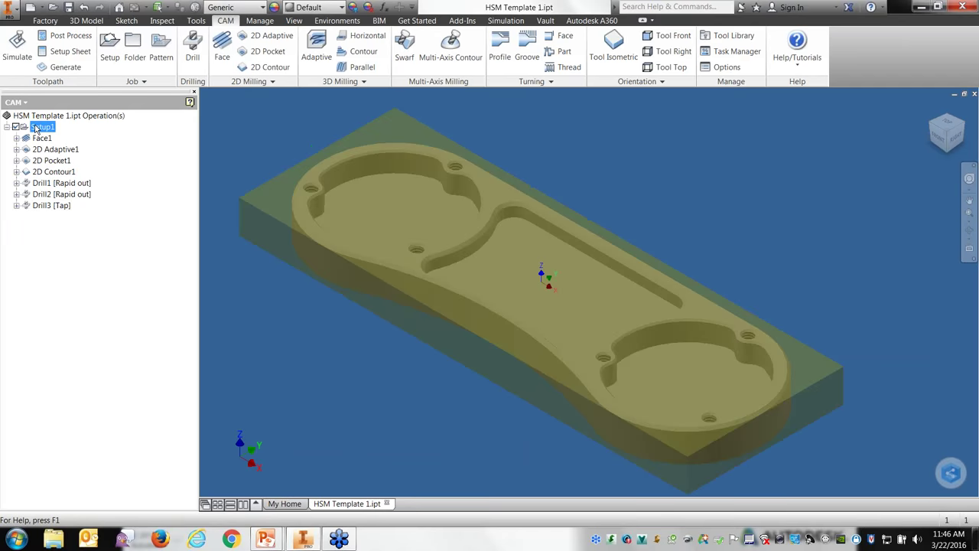
left_click(15, 48)
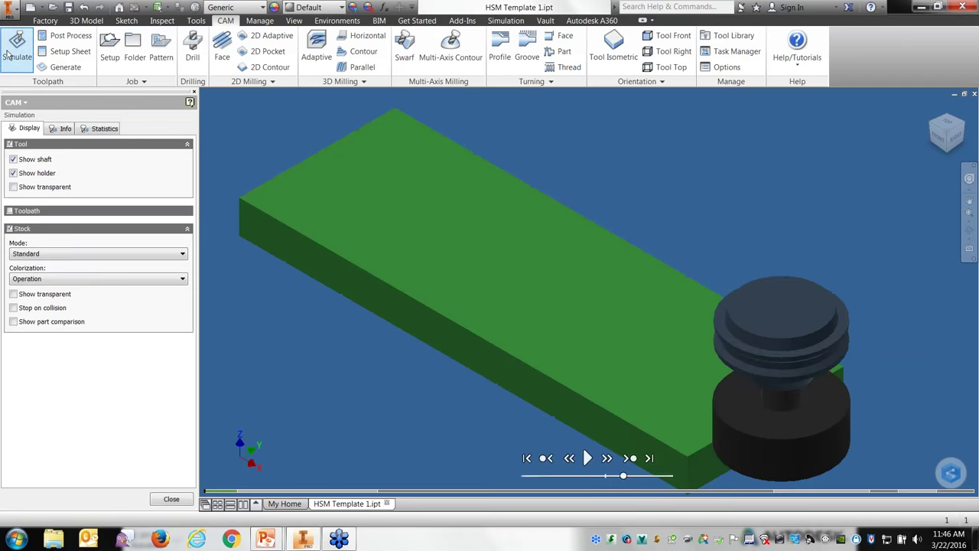
left_click(587, 457)
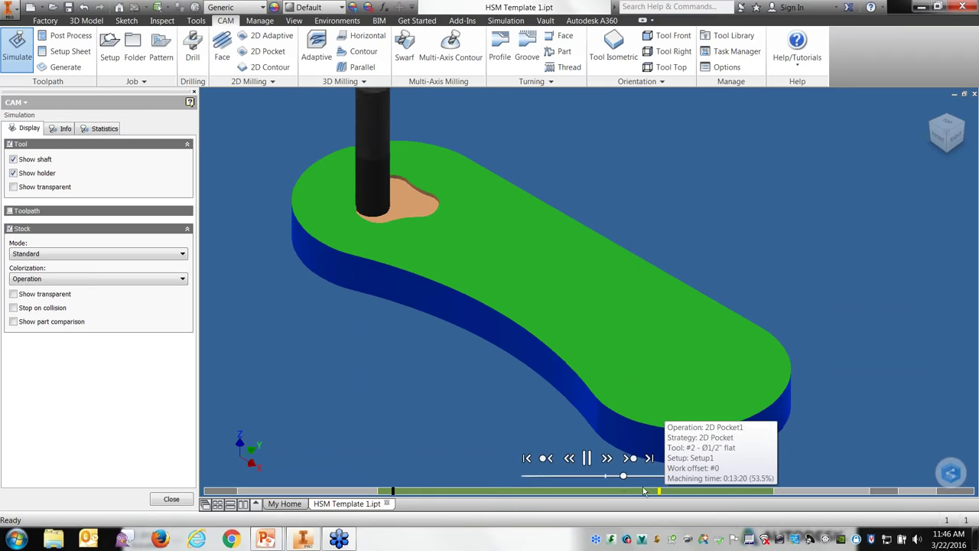
left_click_drag(623, 476, 631, 478)
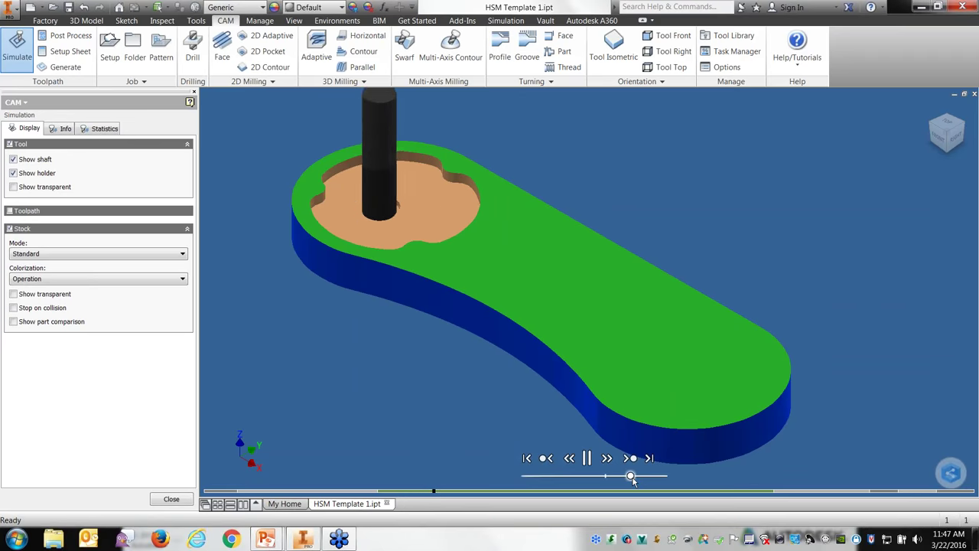
left_click_drag(632, 478, 626, 479)
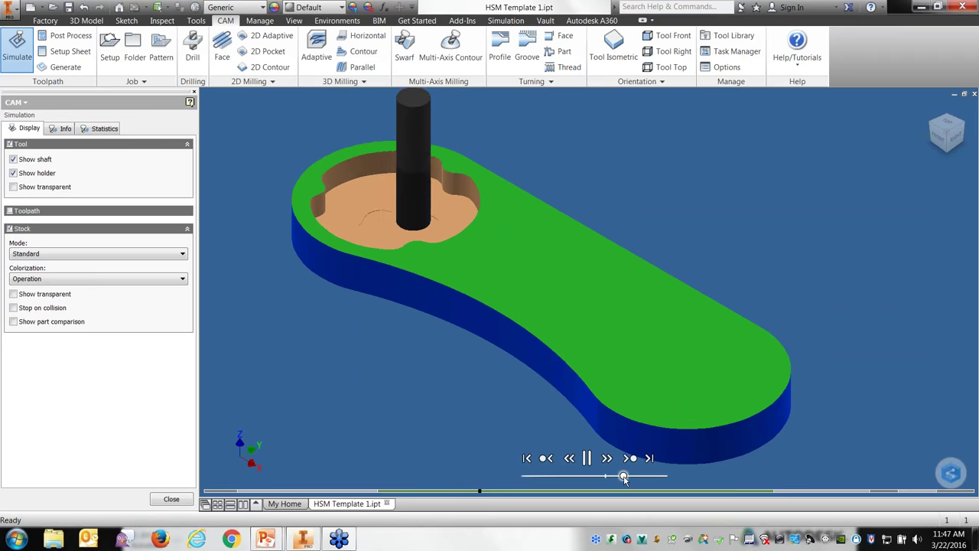
left_click_drag(624, 477, 618, 477)
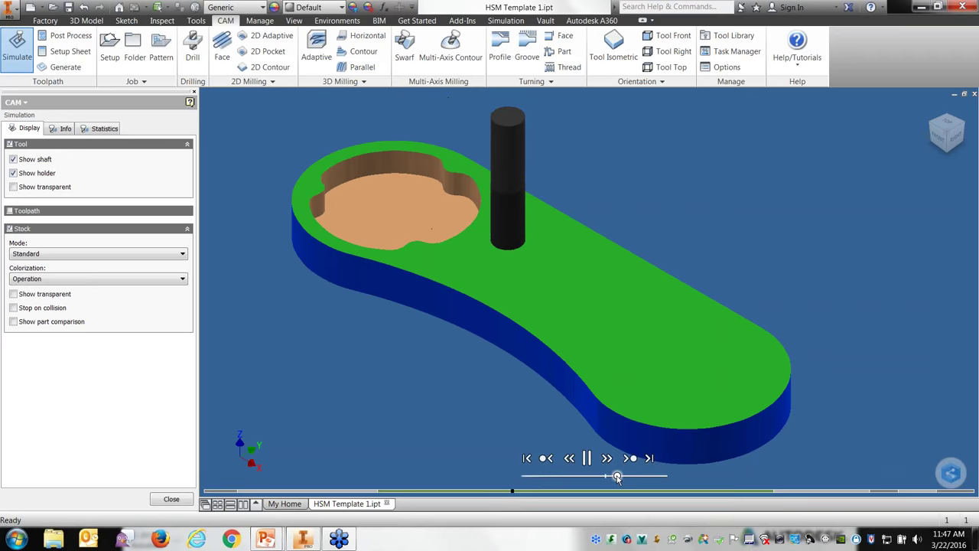
left_click_drag(617, 478, 635, 476)
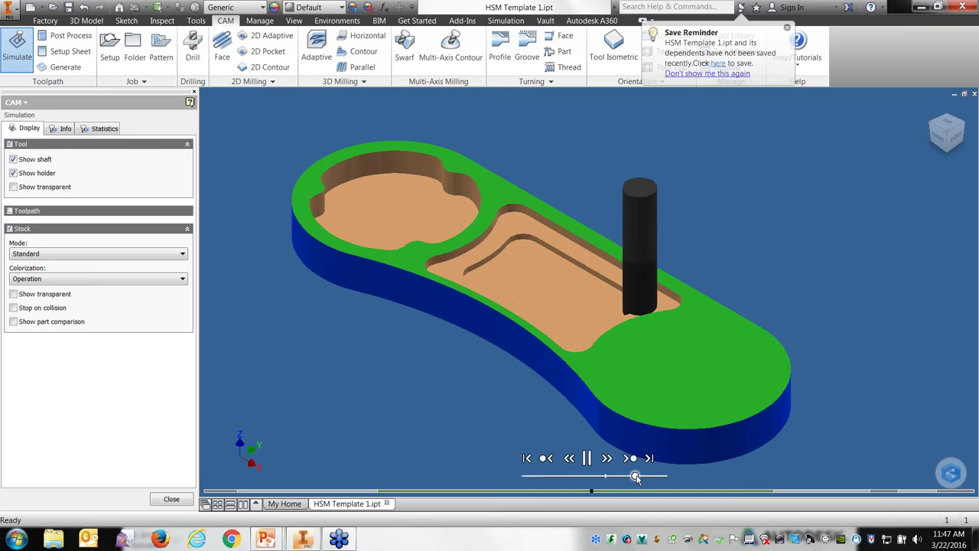
left_click_drag(635, 477, 624, 477)
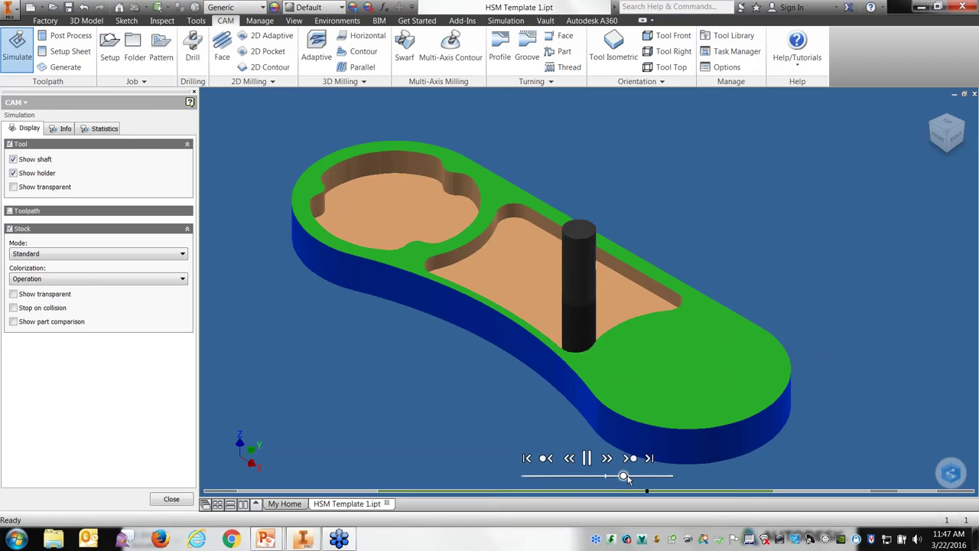
left_click_drag(624, 476, 630, 477)
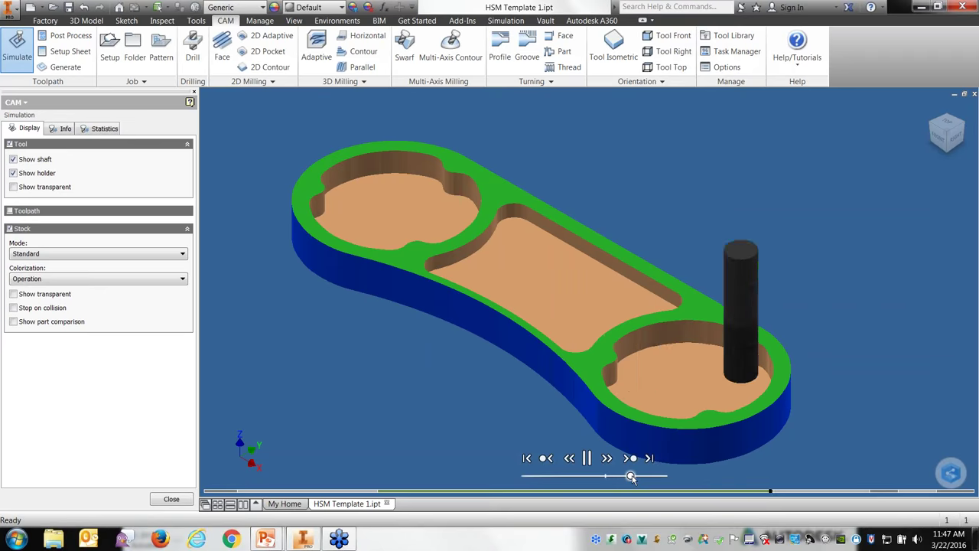
left_click_drag(631, 476, 625, 477)
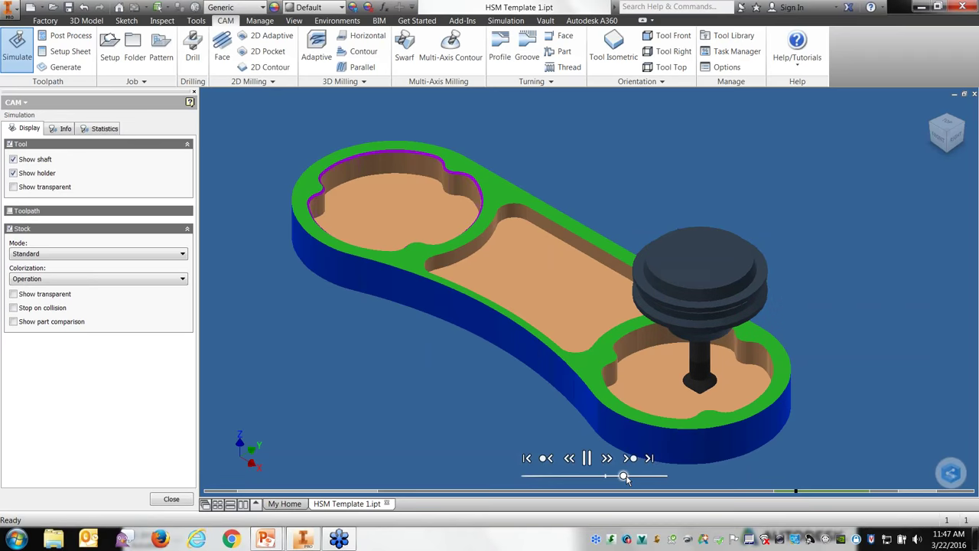
left_click_drag(623, 477, 630, 479)
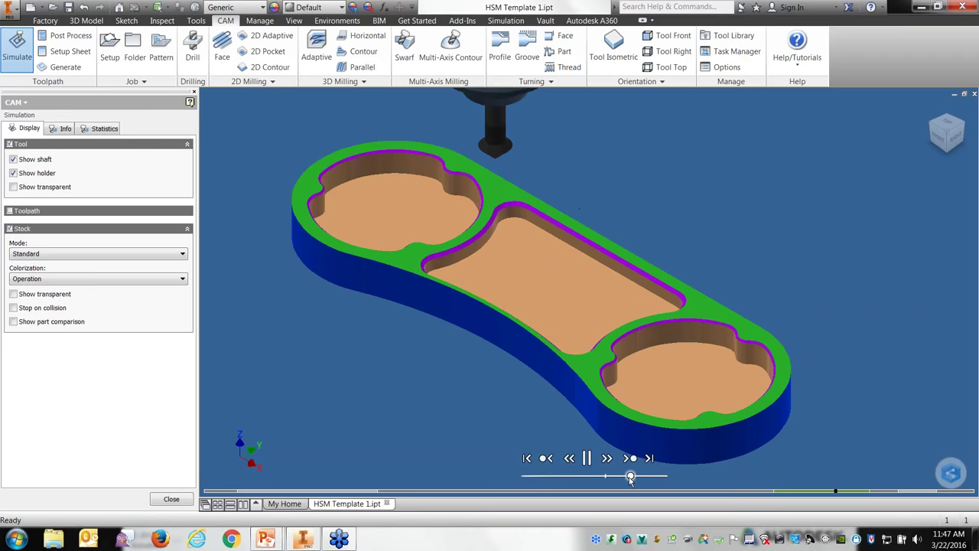
left_click_drag(630, 479, 624, 478)
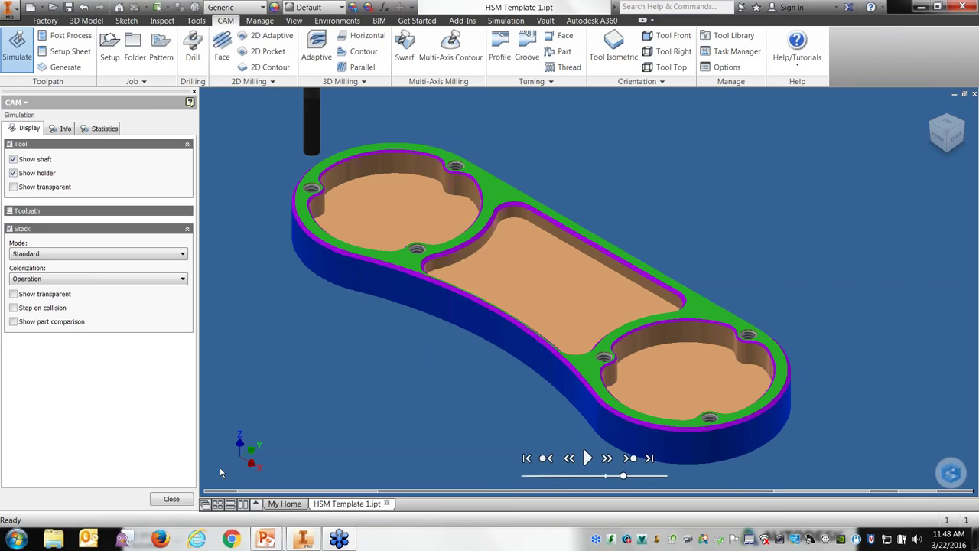
left_click(171, 499)
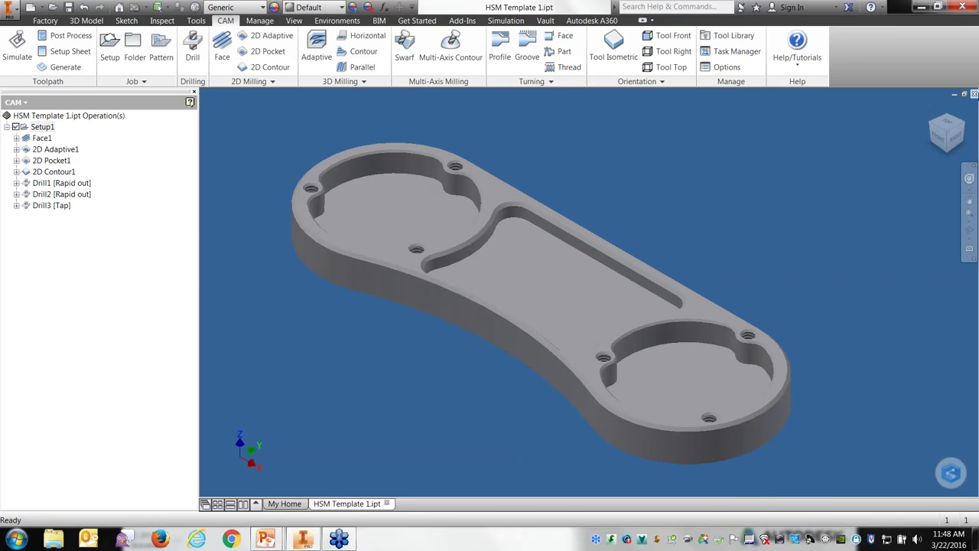
- Close HSM Template 1 without saving and open HSM Template 2.ipt from Recent Documents
left_click(973, 94)
left_click(458, 294)
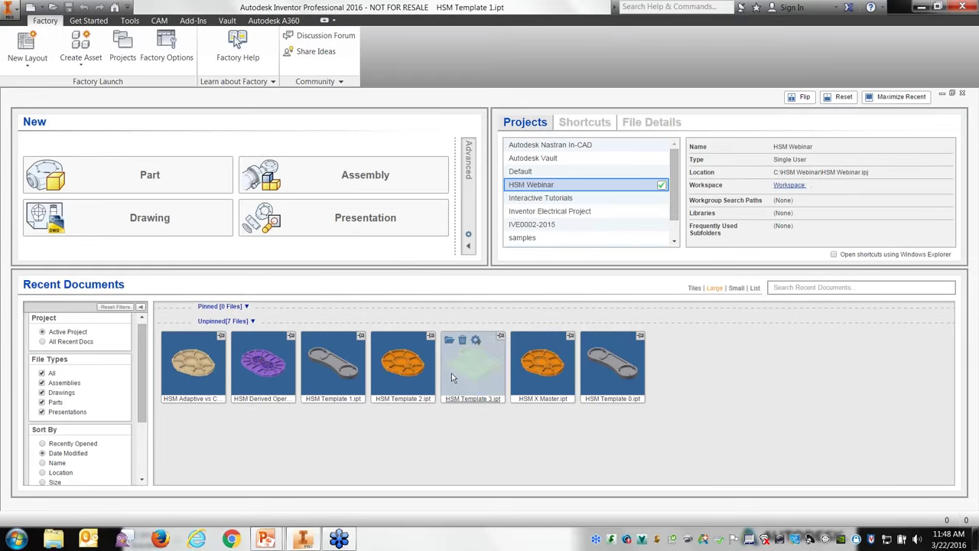
left_click(402, 376)
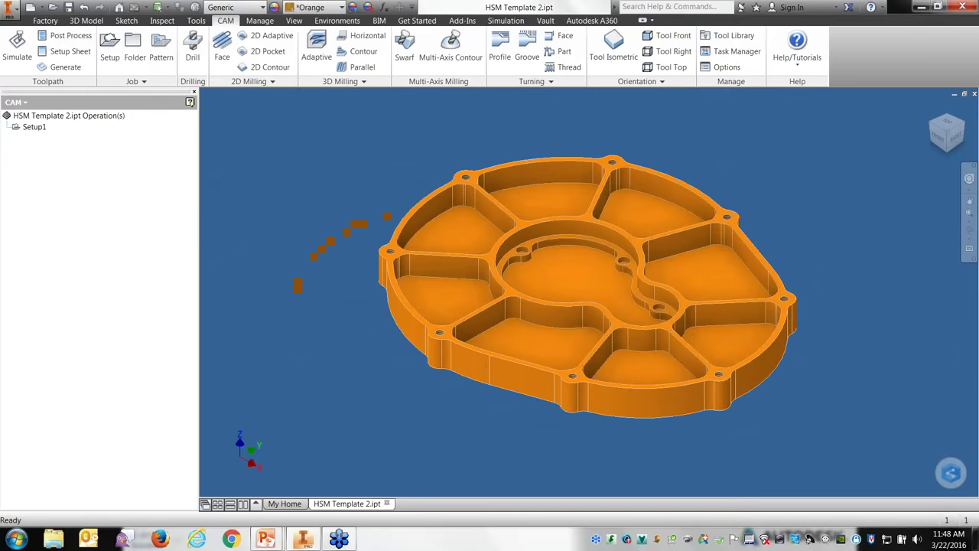
middle_click_drag(397, 385, 388, 365)
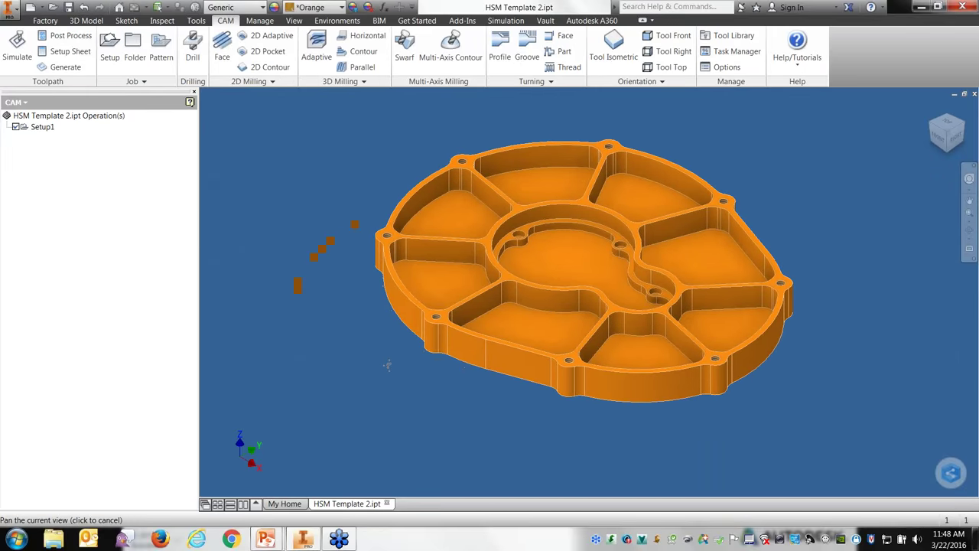
- Add all operations from the My Part template to Setup1
right_click(80, 146)
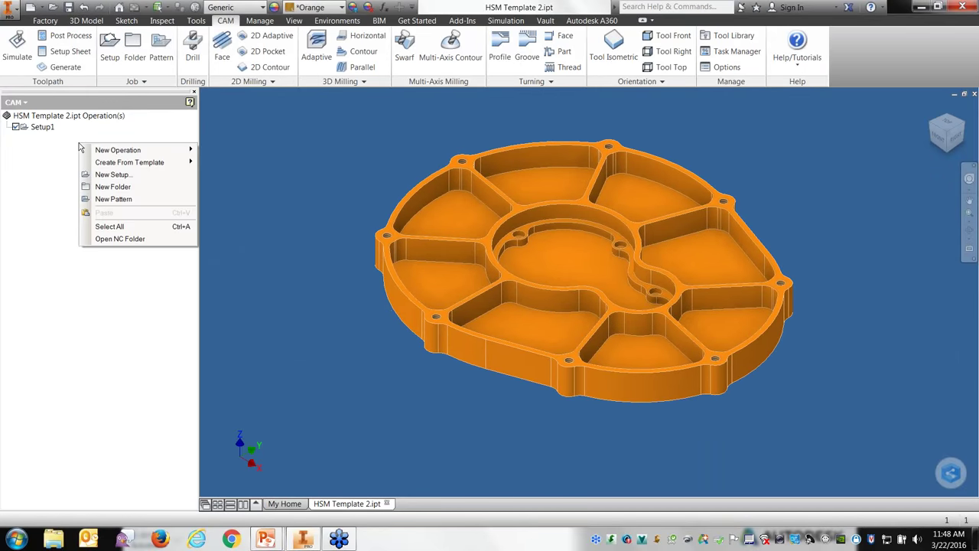
mouse_move(122, 175)
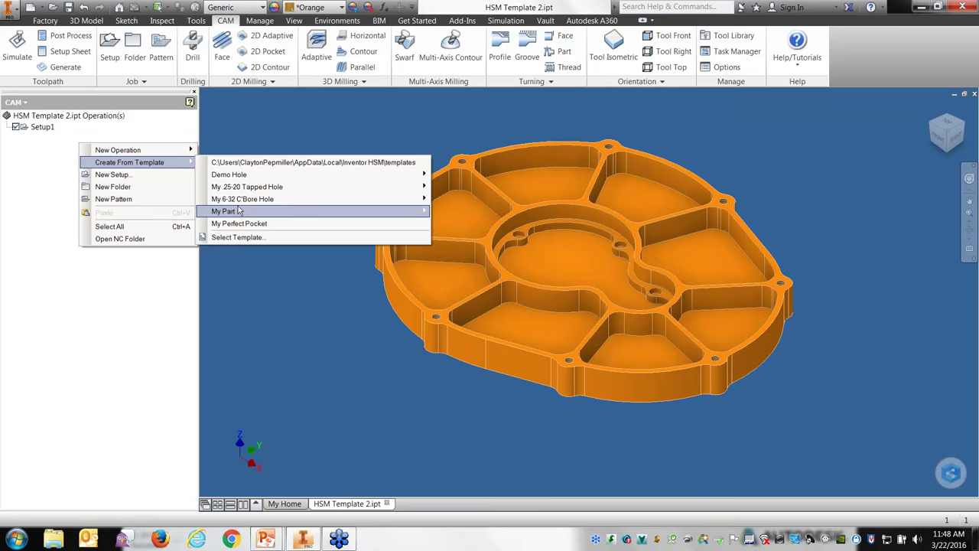
mouse_move(247, 212)
left_click(378, 217)
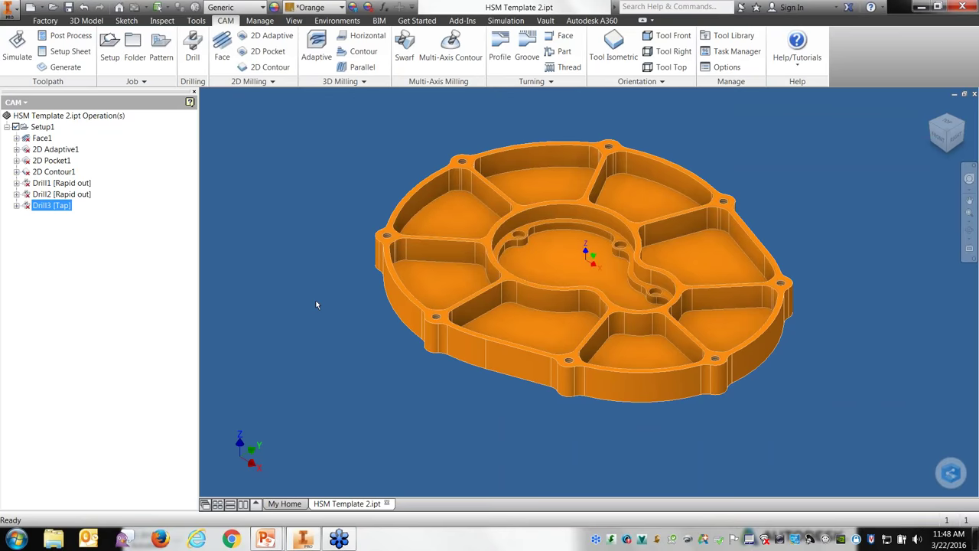
- Re-accept Face1 and 2D Adaptive1 so their toolpaths regenerate on this part
right_click(42, 139)
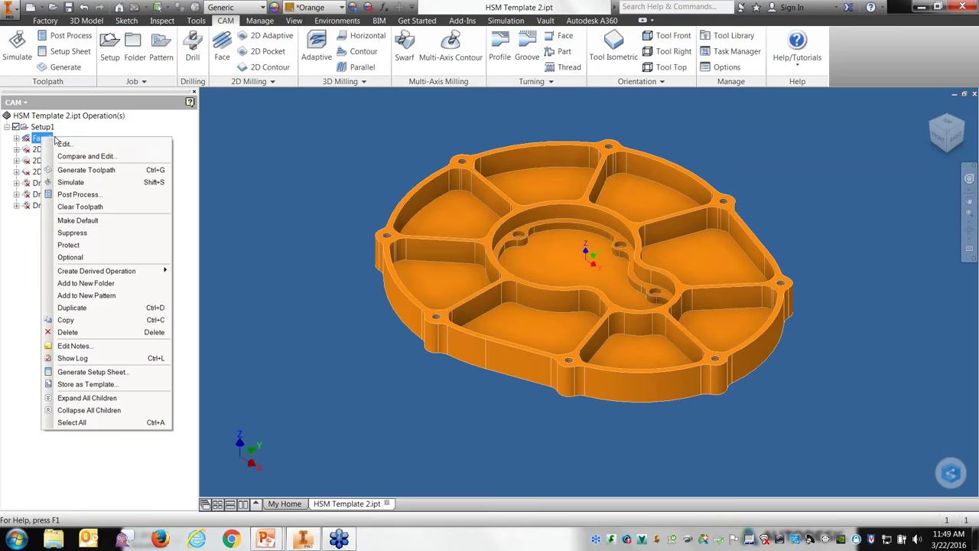
left_click(63, 144)
left_click(130, 498)
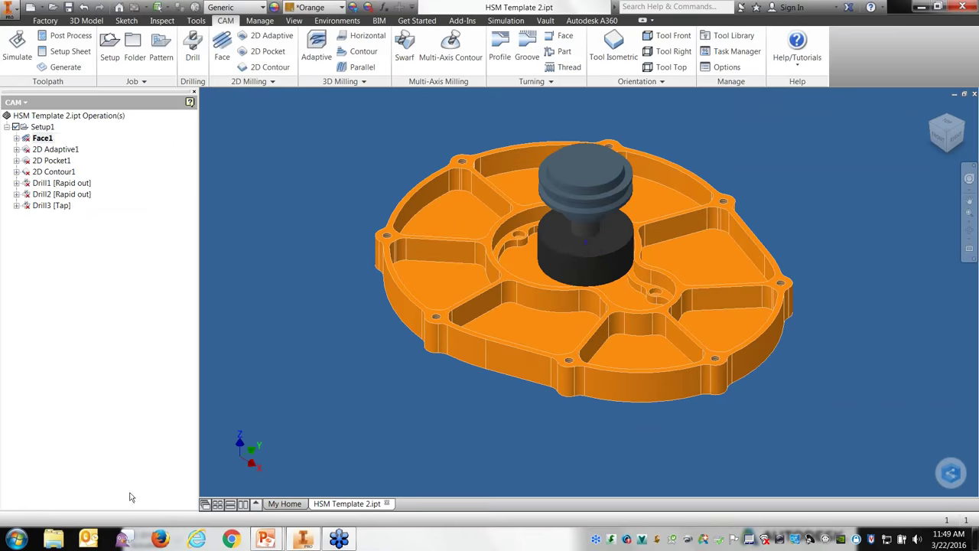
right_click(56, 149)
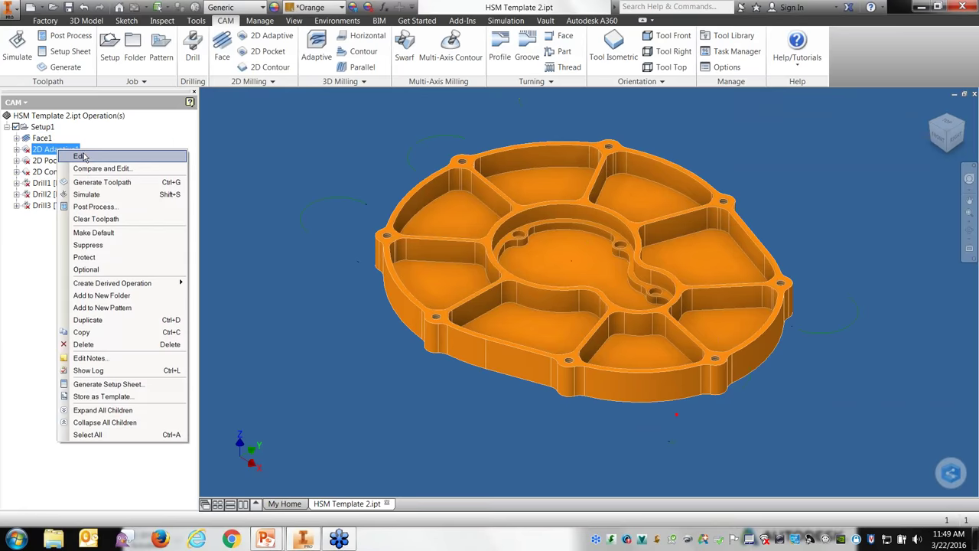
left_click(79, 156)
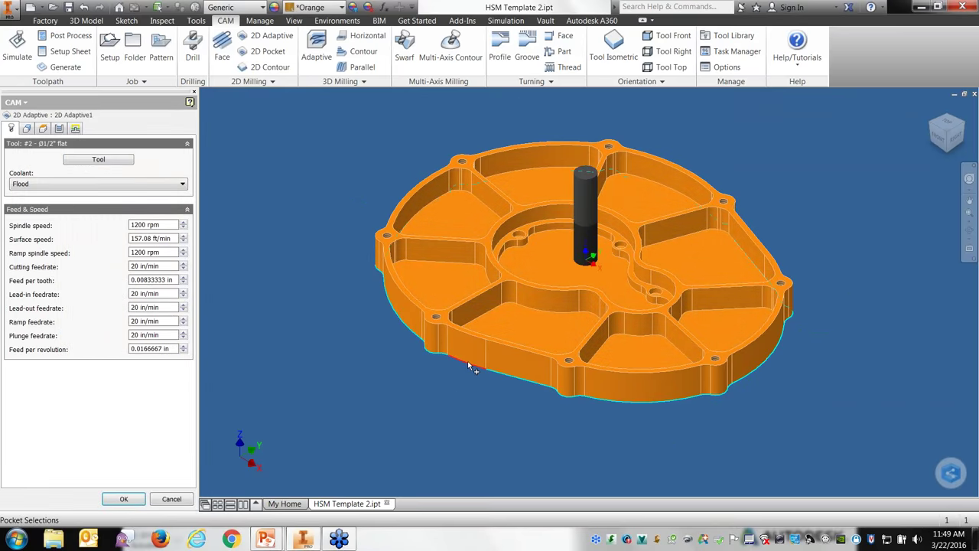
left_click(124, 499)
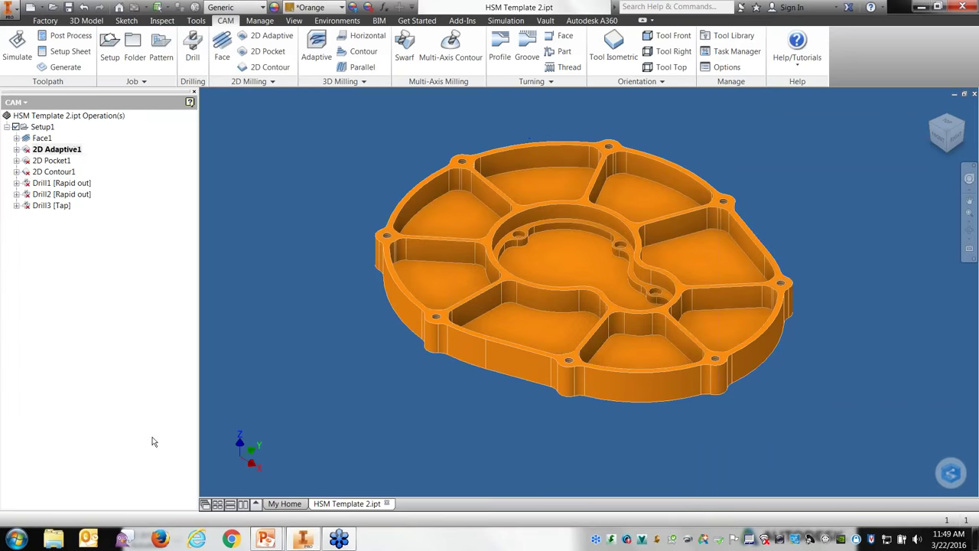
- Edit 2D Pocket1 to machine every rim pocket plus the centre pocket, then generate it
right_click(69, 162)
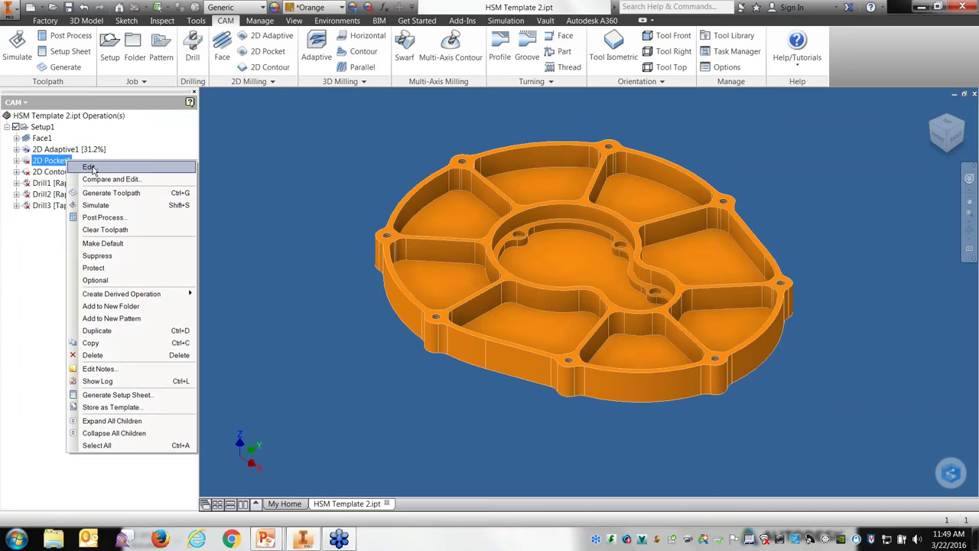
left_click(89, 167)
left_click(443, 277)
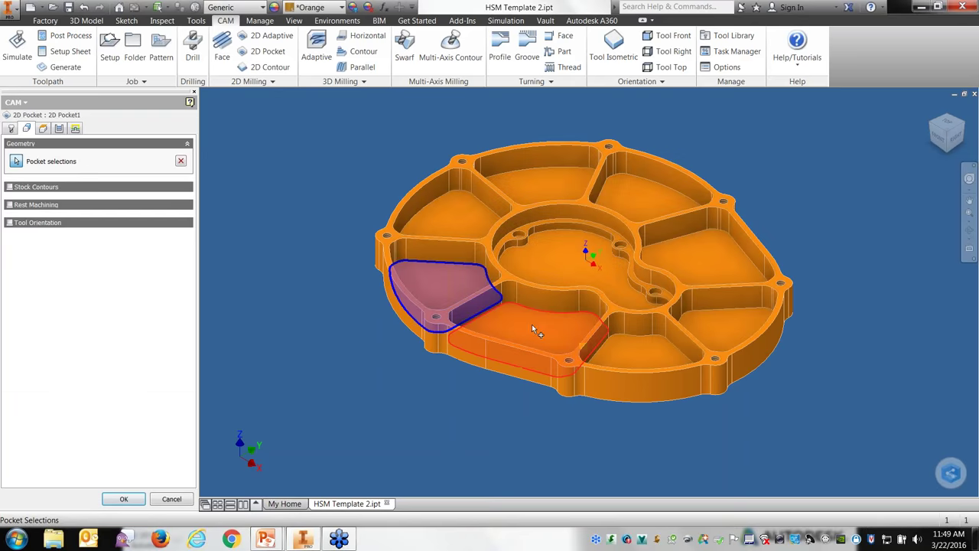
left_click(593, 340)
left_click(639, 354)
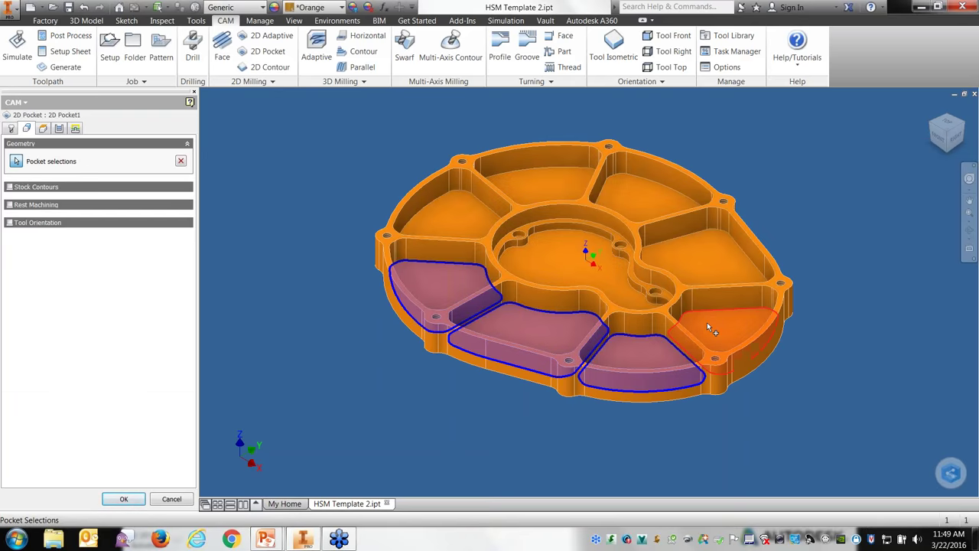
left_click(708, 325)
left_click(704, 263)
left_click(651, 196)
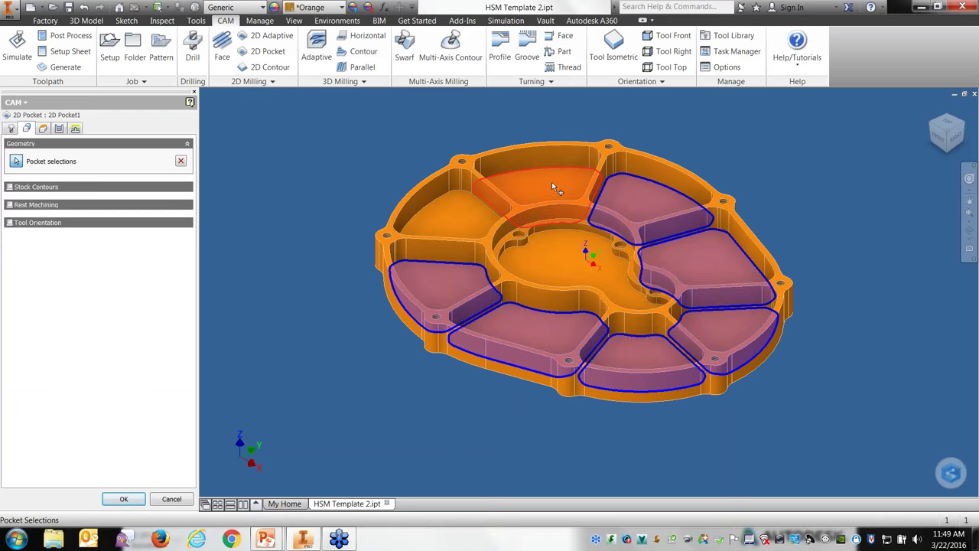
left_click(553, 188)
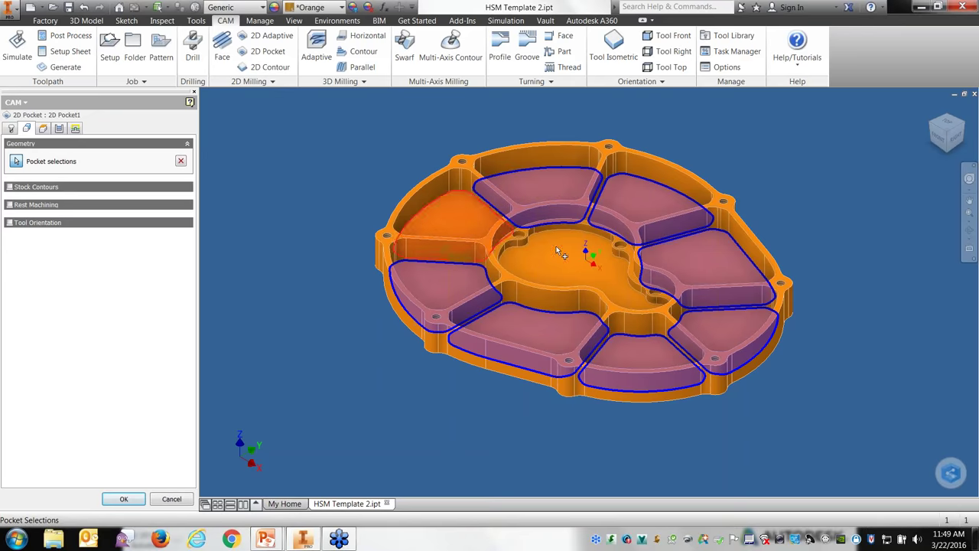
left_click(457, 214)
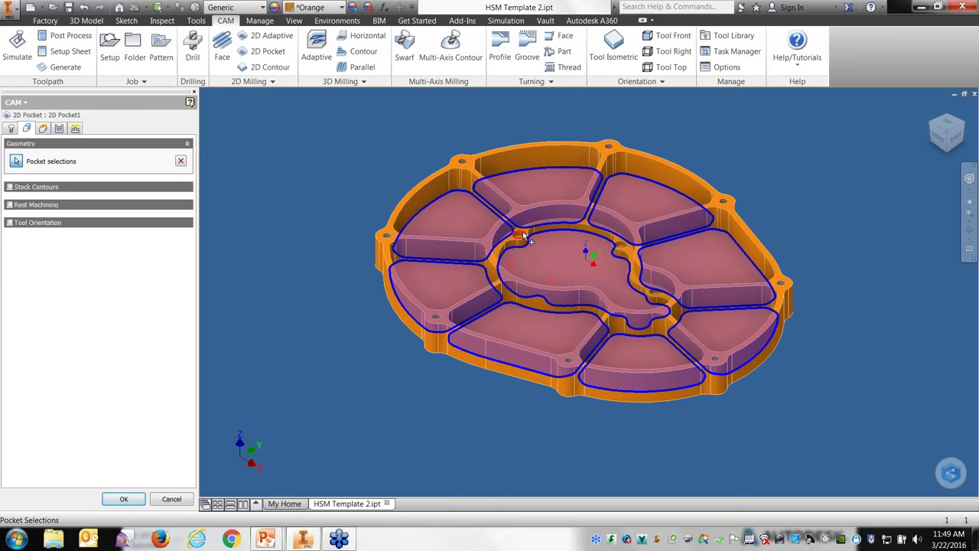
scroll(523, 231, "up", 4)
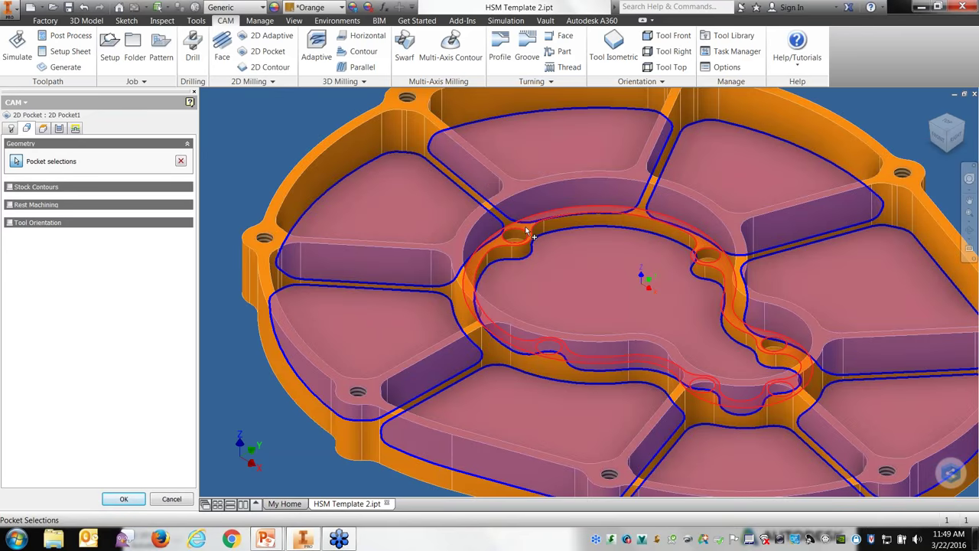
scroll(277, 419, "down", 2)
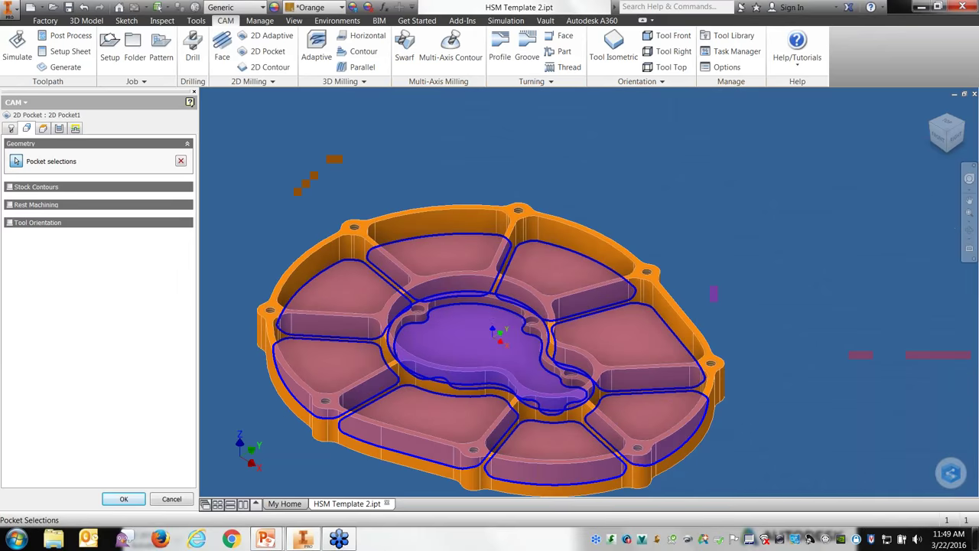
middle_click_drag(277, 419, 365, 360)
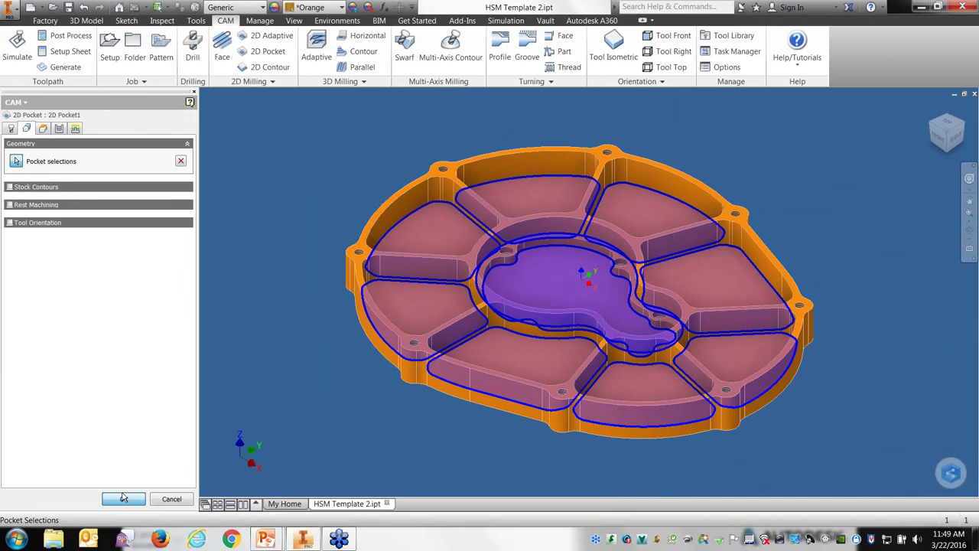
key("Return")
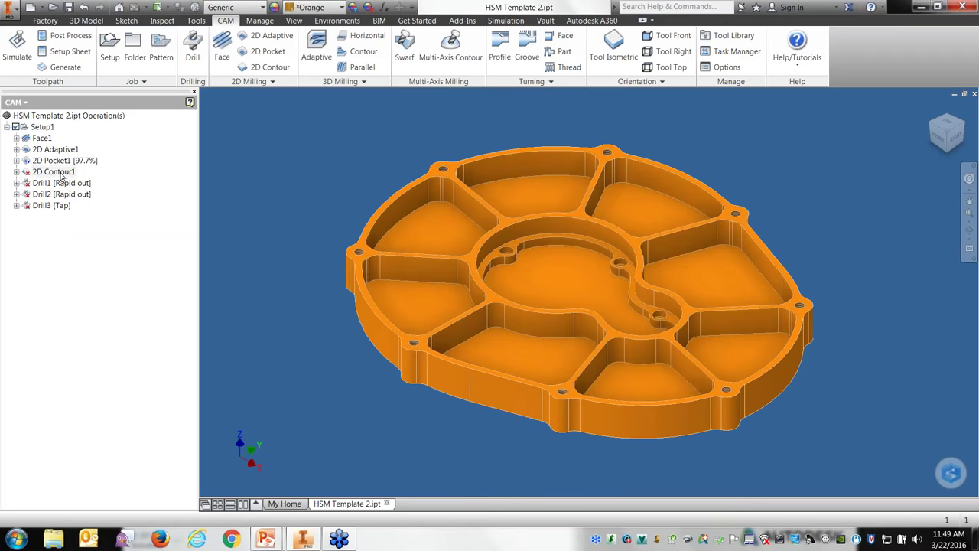
- Delete the 2D Contour1 operation
right_click(62, 176)
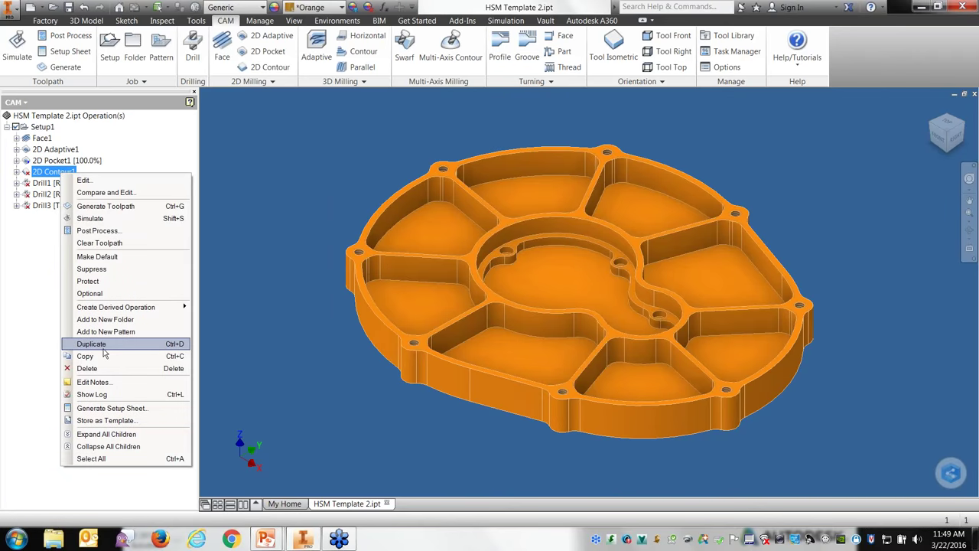
left_click(89, 369)
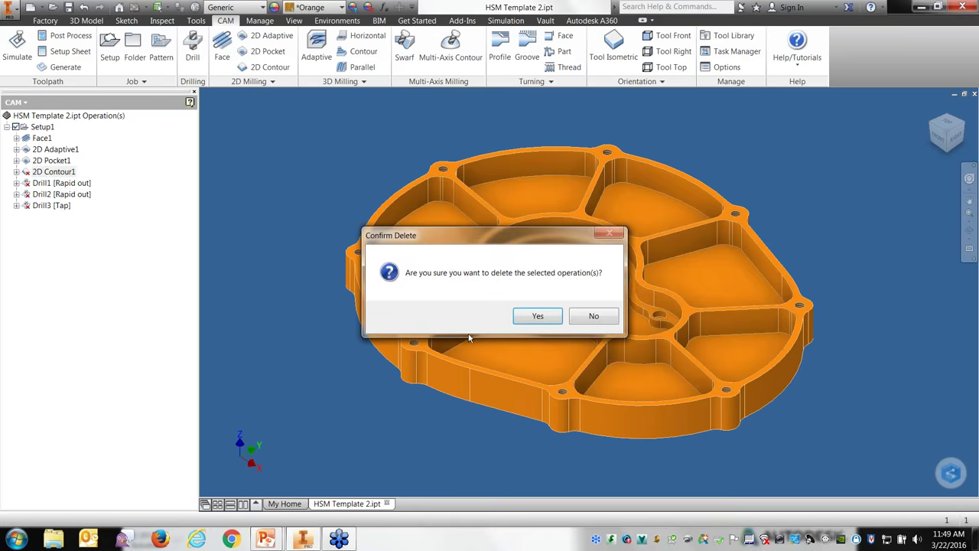
left_click(550, 318)
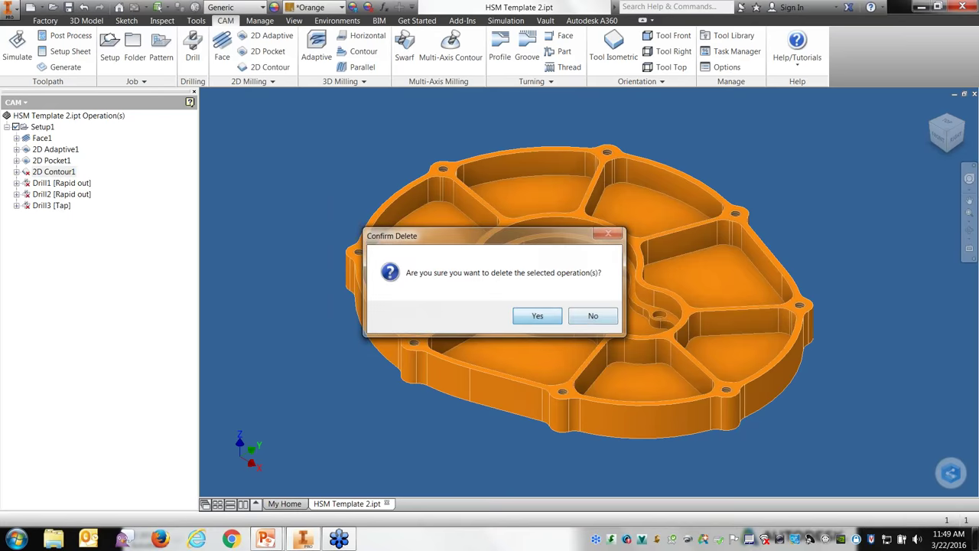
- Review the hole geometry of Drill1, Drill2 and Drill3, accepting each unchanged
right_click(61, 173)
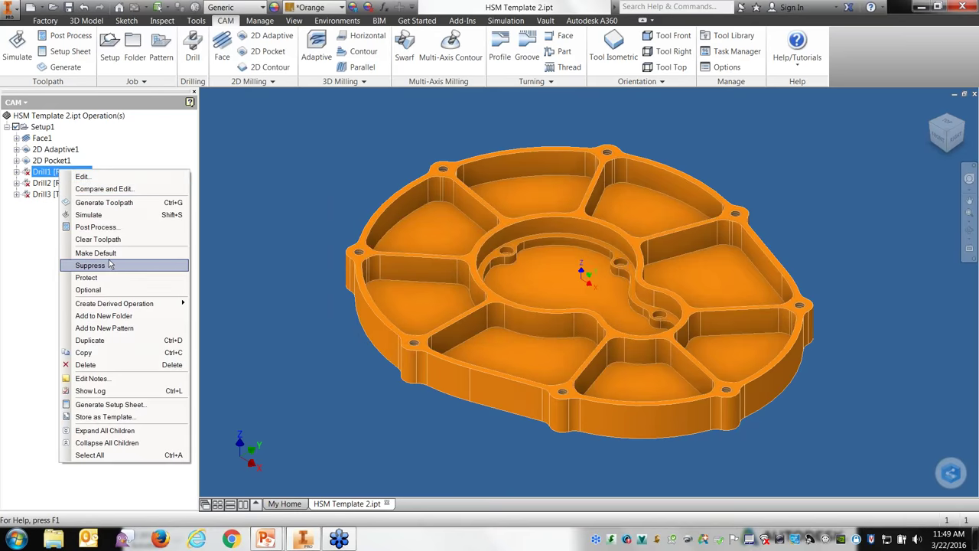
left_click(89, 188)
left_click(66, 128)
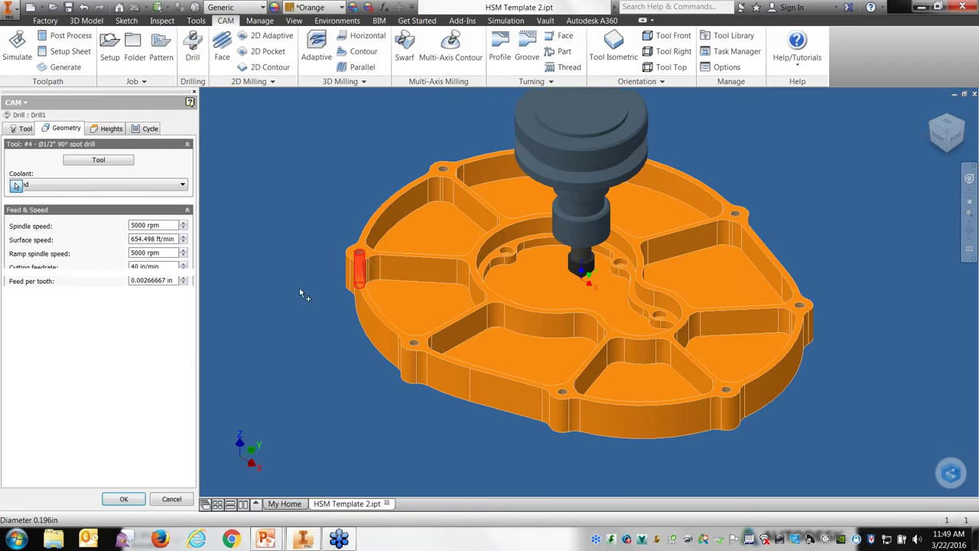
left_click(124, 499)
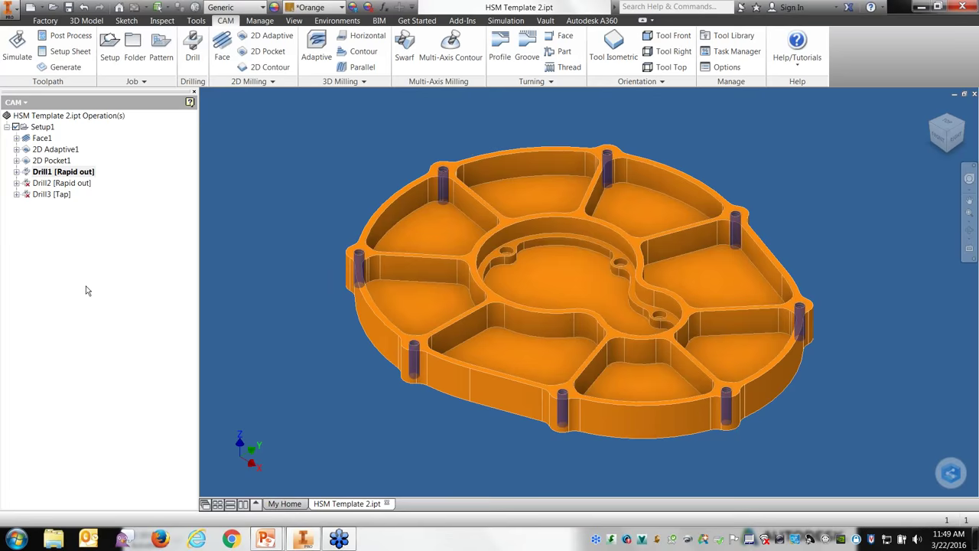
right_click(63, 183)
left_click(86, 192)
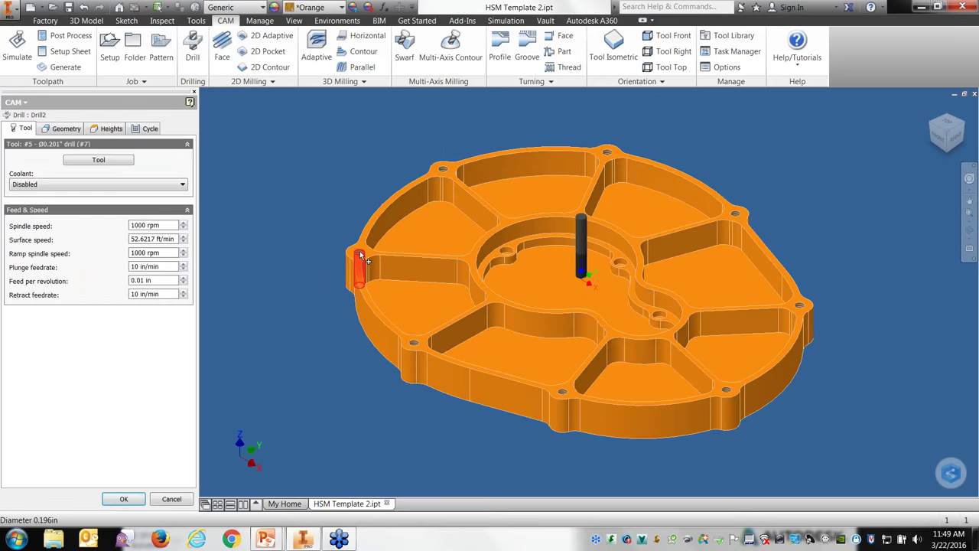
left_click(66, 127)
key("Return")
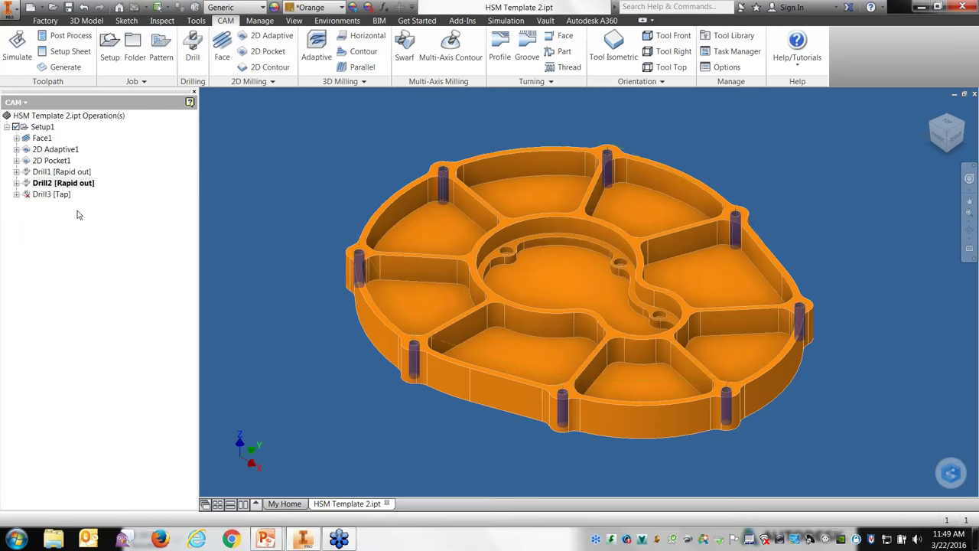
right_click(54, 195)
left_click(75, 201)
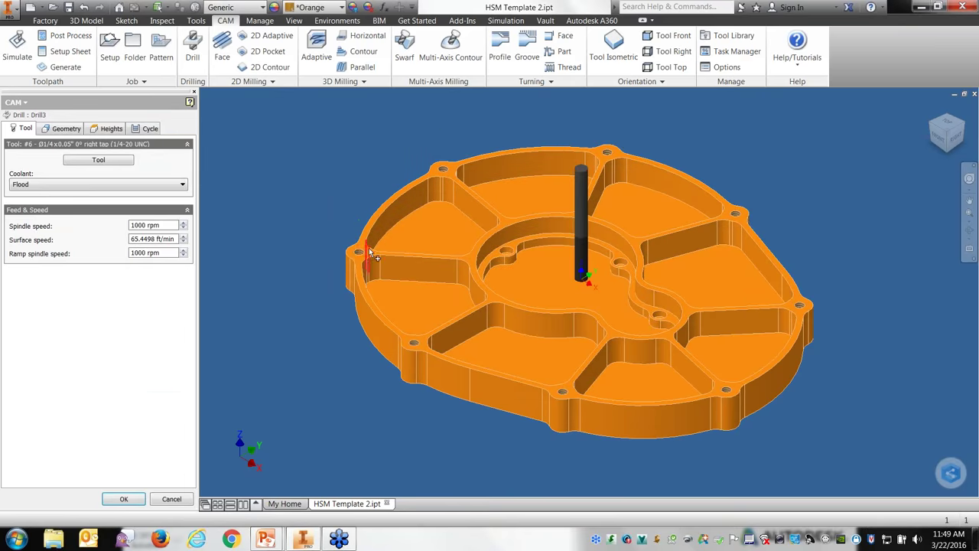
left_click(65, 128)
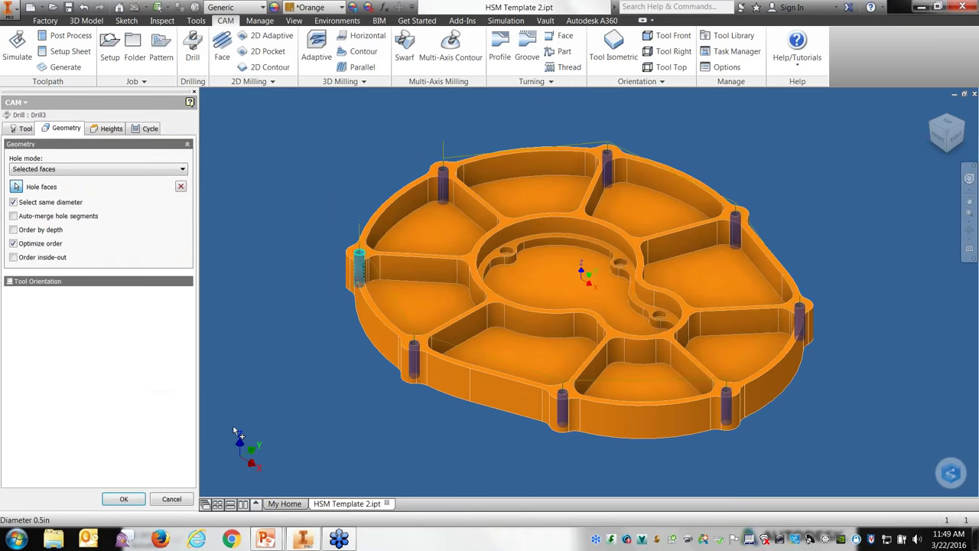
left_click(124, 498)
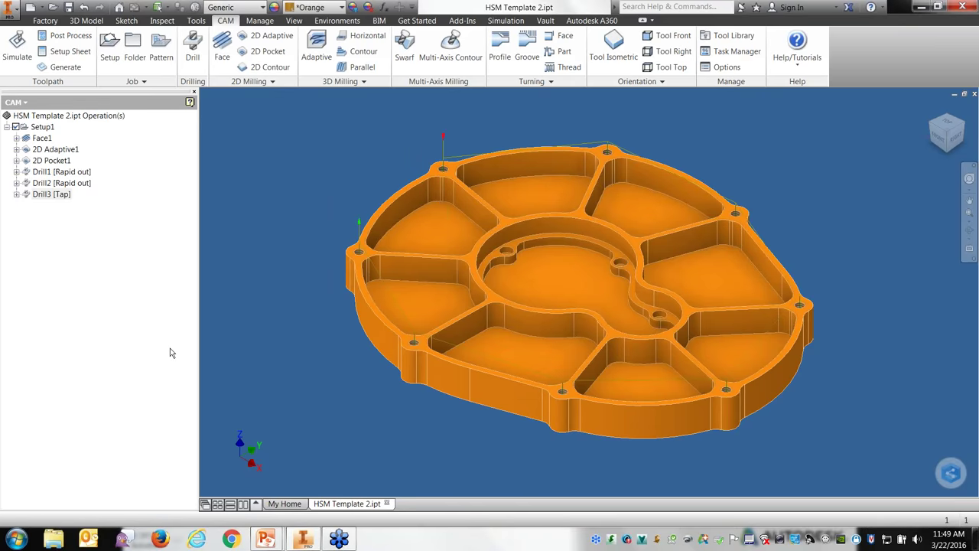
left_click(40, 127)
- Simulate Setup1 and play it back, adjusting the playback speed to watch the cutting
left_click(17, 48)
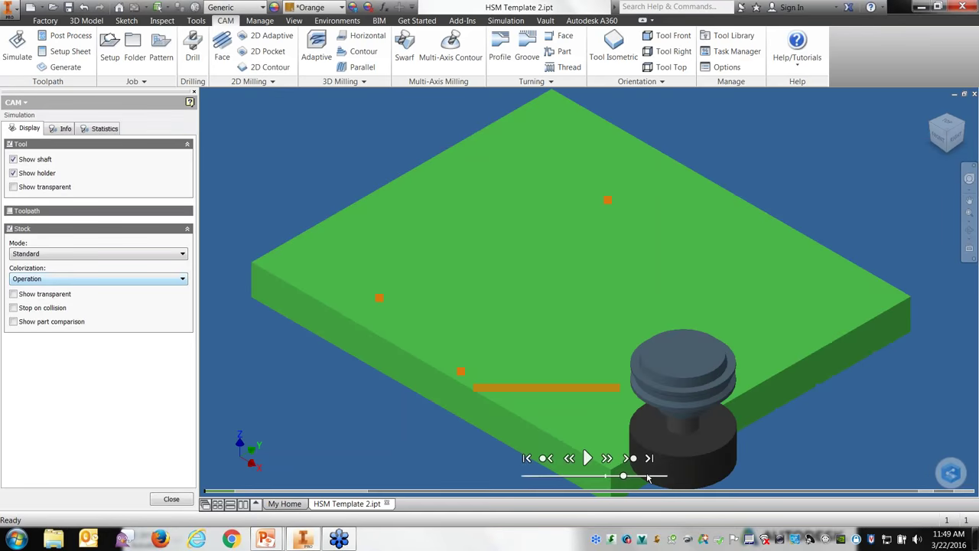
left_click(587, 459)
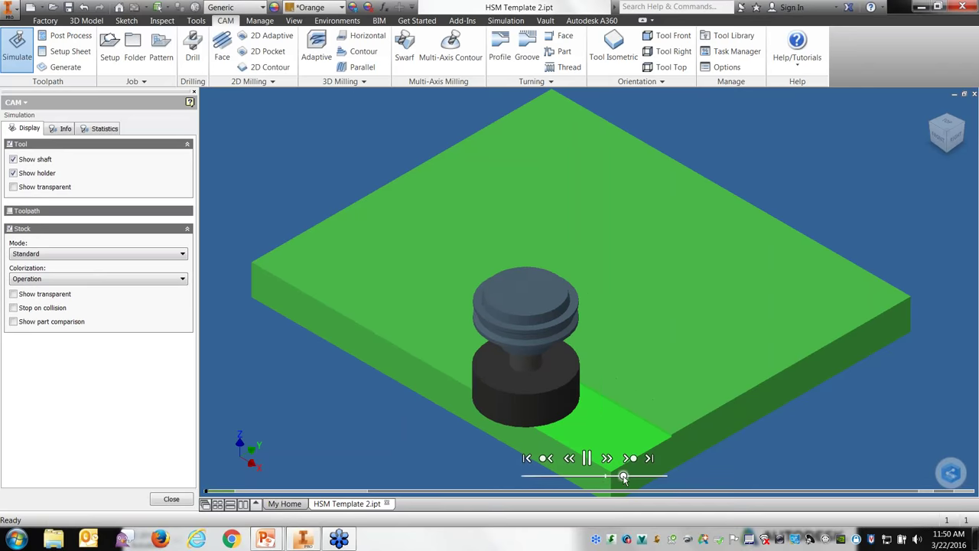
mouse_move(623, 476)
left_mouse_down()
mouse_move(636, 476)
mouse_move(626, 479)
left_mouse_up()
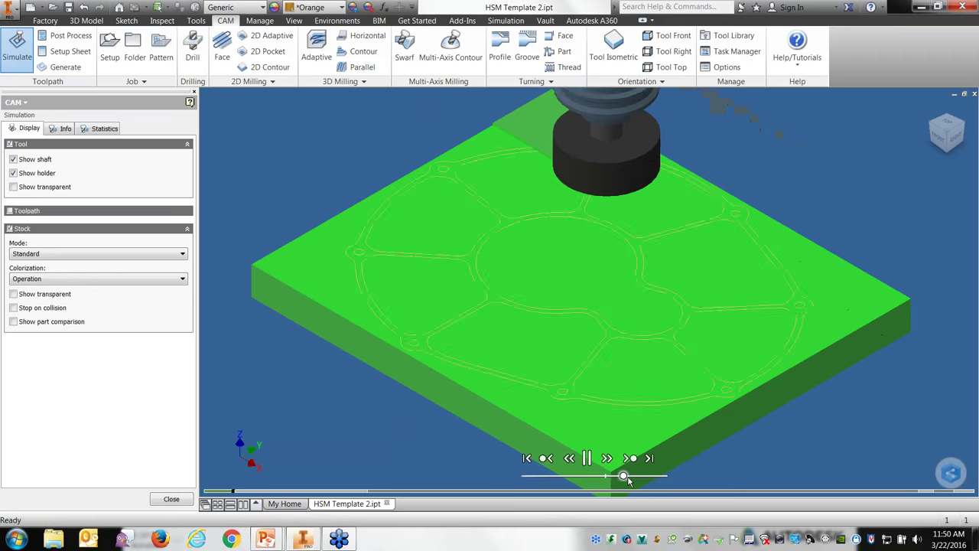
left_click_drag(618, 476, 636, 480)
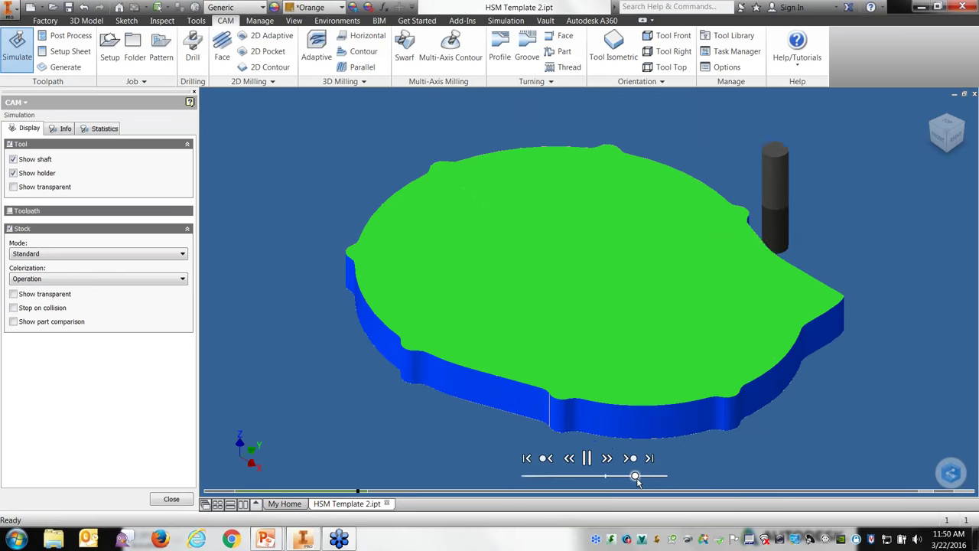
left_click_drag(636, 477, 630, 477)
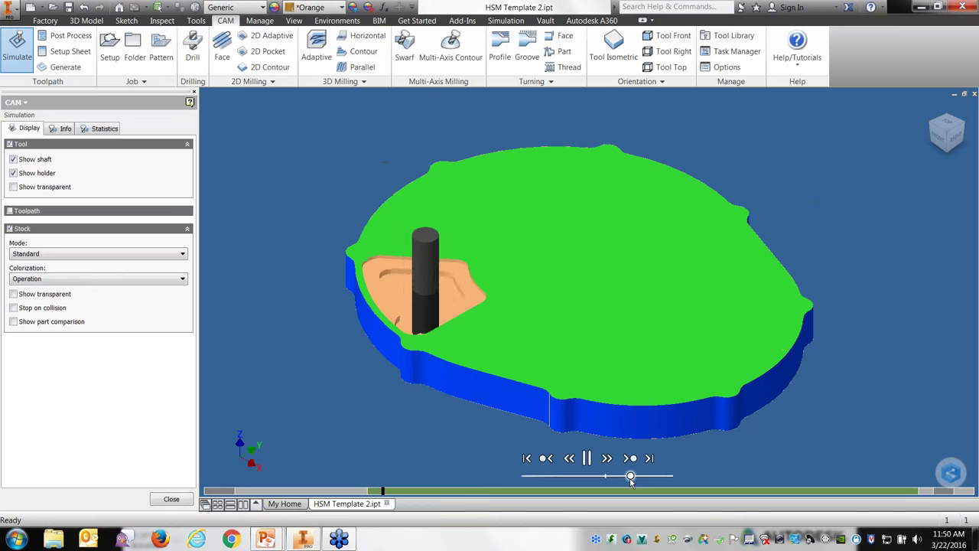
left_click_drag(631, 477, 625, 477)
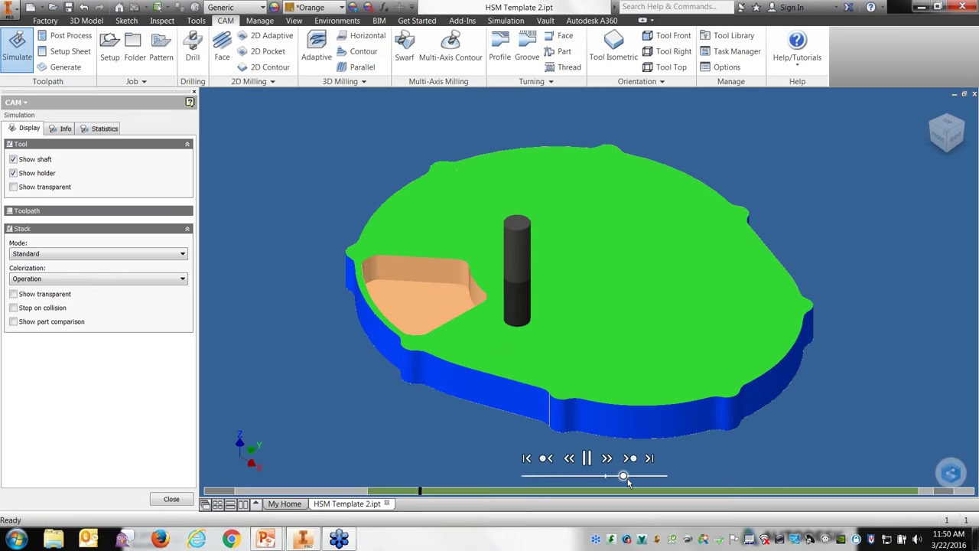
mouse_move(624, 476)
left_mouse_down()
mouse_move(653, 484)
mouse_move(630, 476)
left_mouse_up()
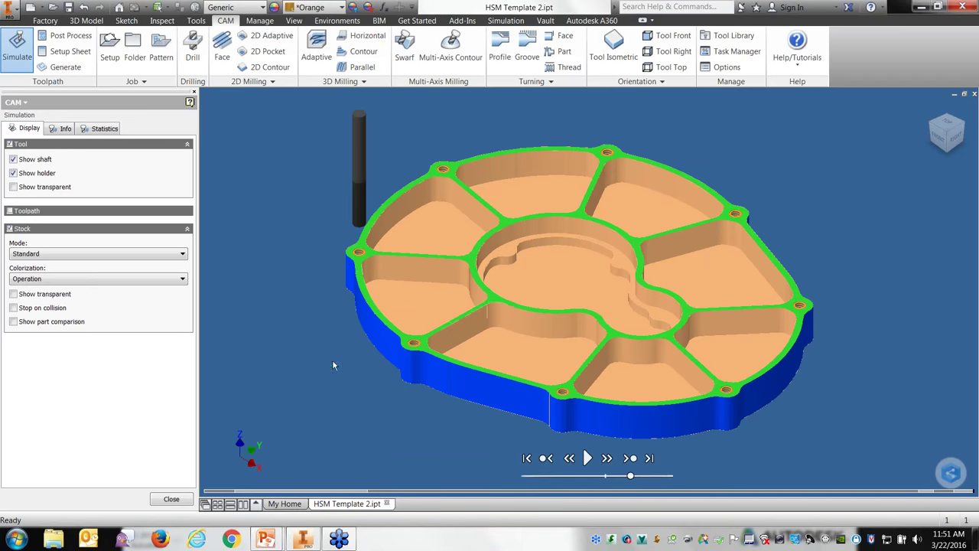
- Close the simulation and add all operations from the My 6-32 C'Bore Hole template
left_click(173, 499)
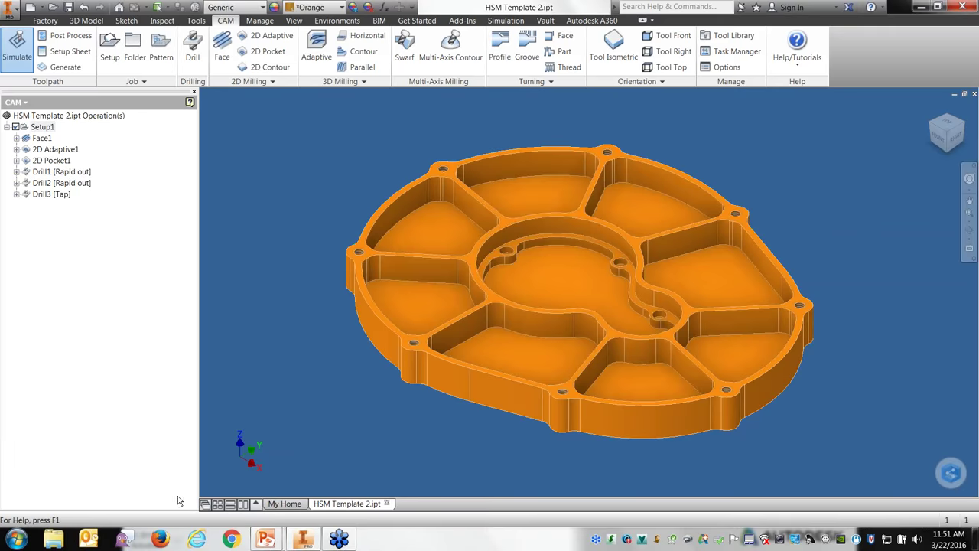
right_click(92, 220)
mouse_move(133, 235)
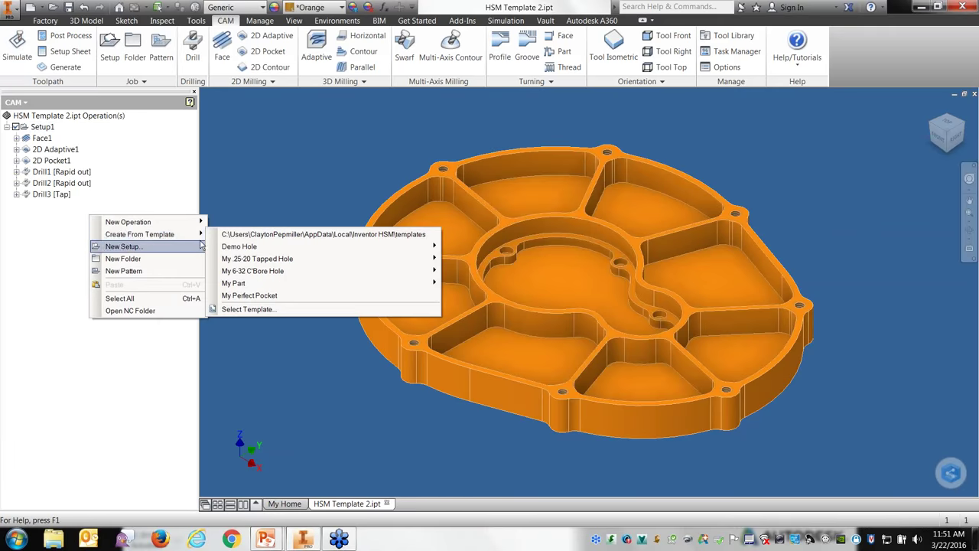
mouse_move(253, 262)
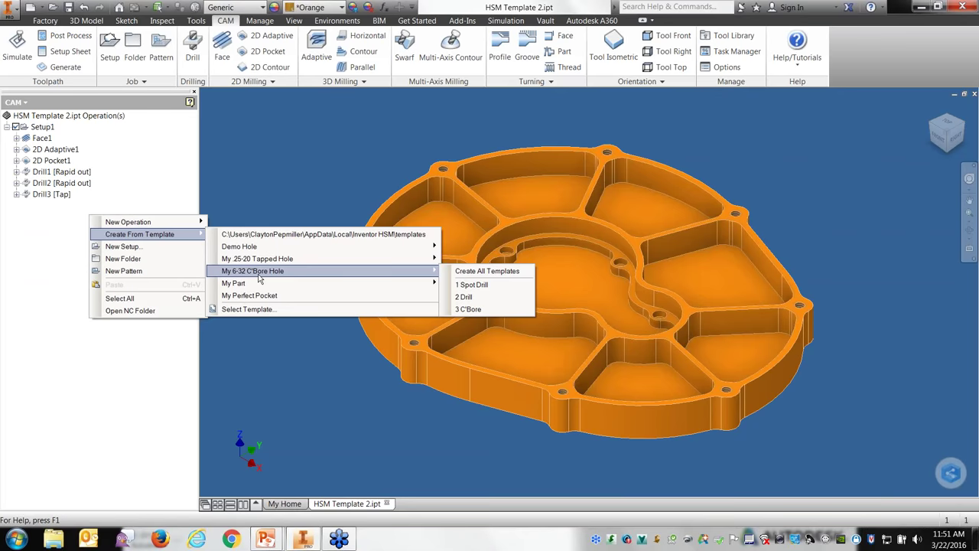
mouse_move(403, 277)
left_click(471, 273)
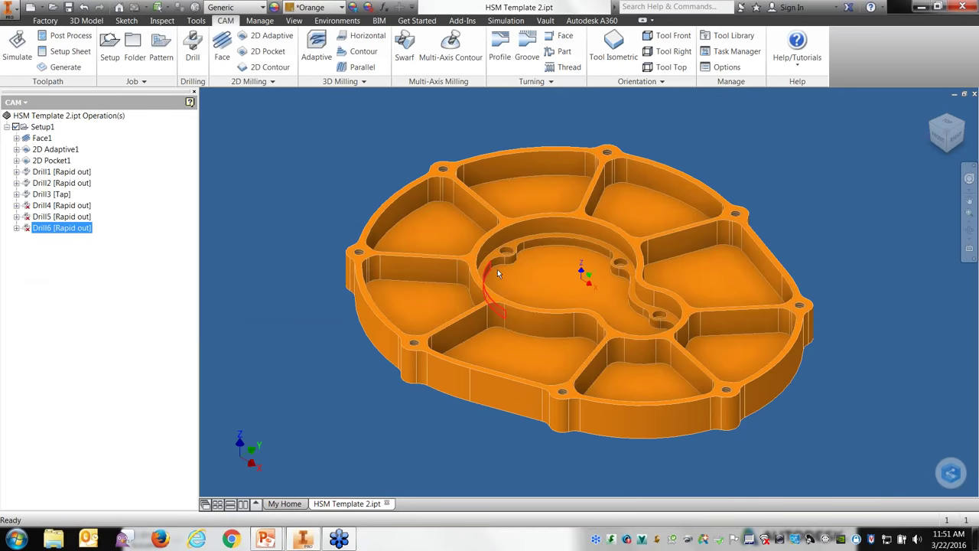
- Check Drill4's hole face selection and confirm it
scroll(532, 262, "up", 4)
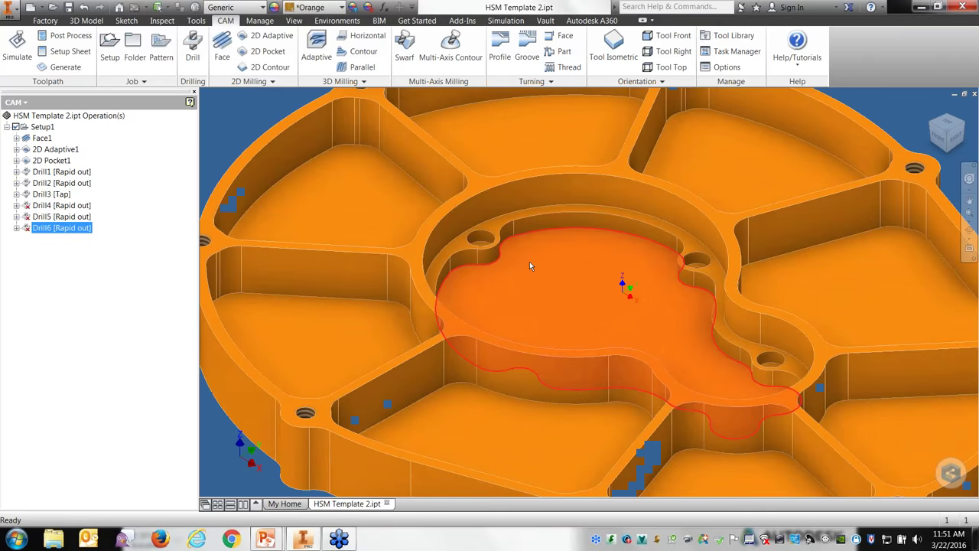
left_click(72, 206)
right_click(69, 204)
left_click(93, 210)
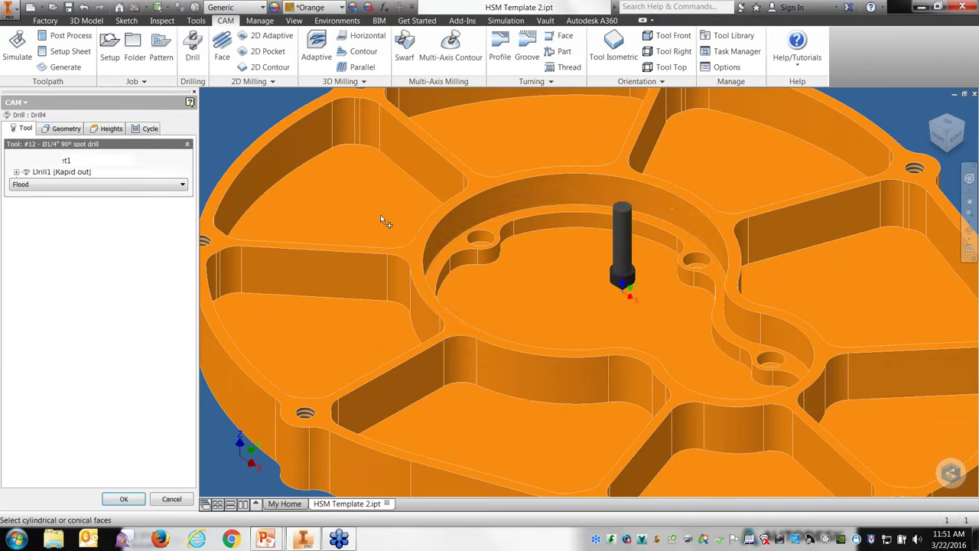
left_click(66, 128)
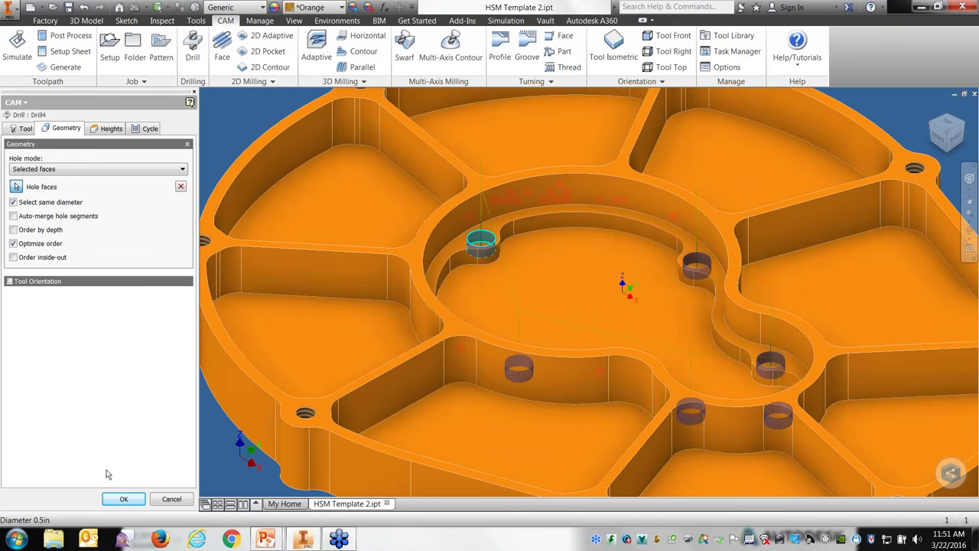
left_click(123, 498)
- Re-pick Drill5's hole faces on this part and confirm Drill5 and Drill6
left_click(61, 218)
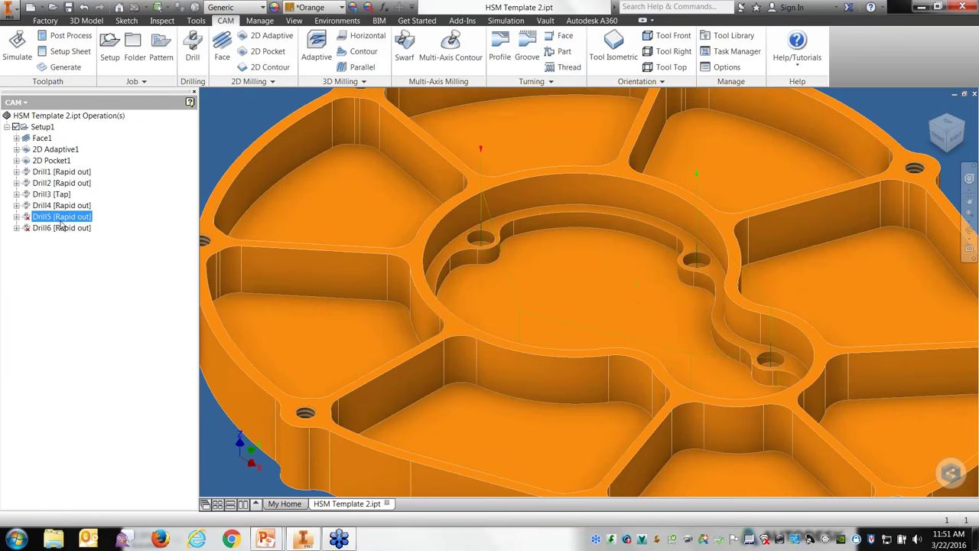
right_click(61, 222)
left_click(84, 228)
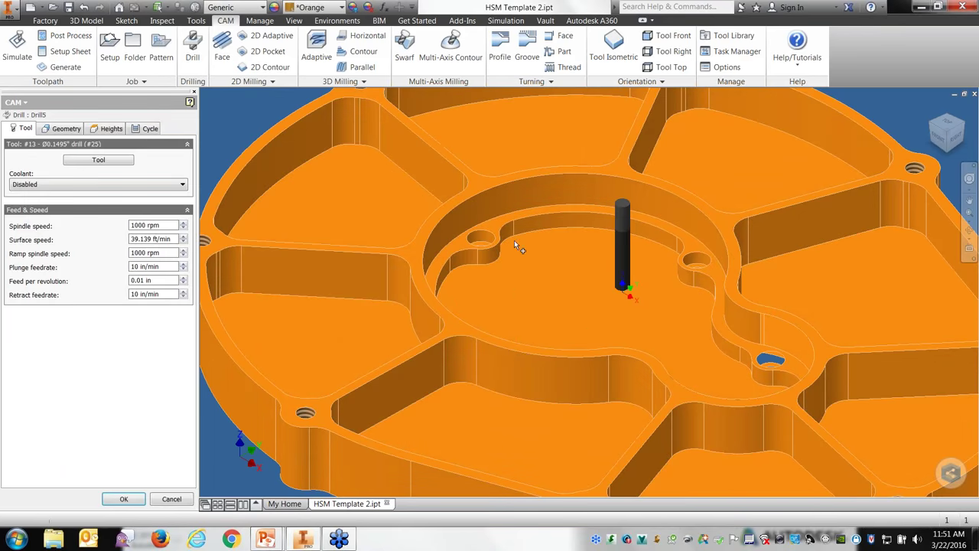
middle_click_drag(546, 187, 490, 223, "shift")
left_click(480, 227)
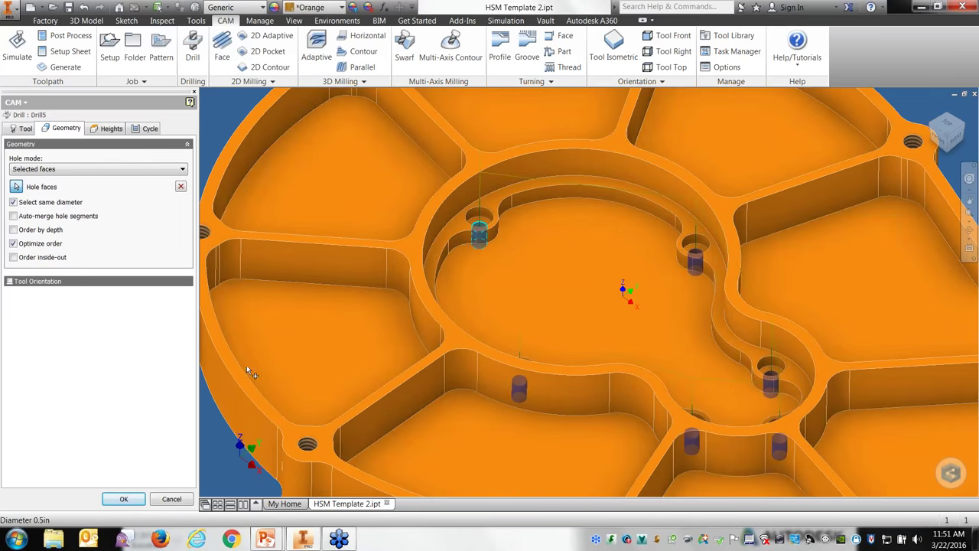
left_click(123, 499)
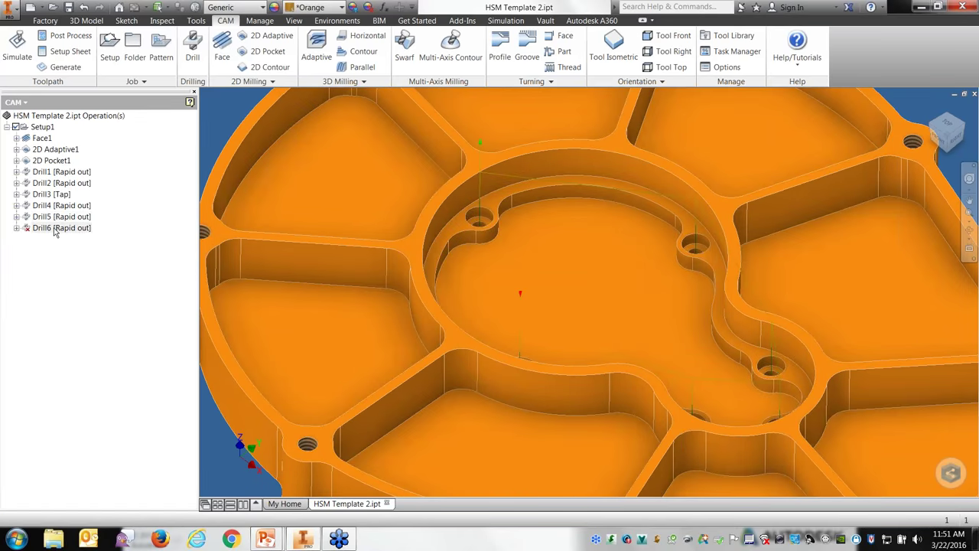
right_click(56, 228)
left_click(78, 238)
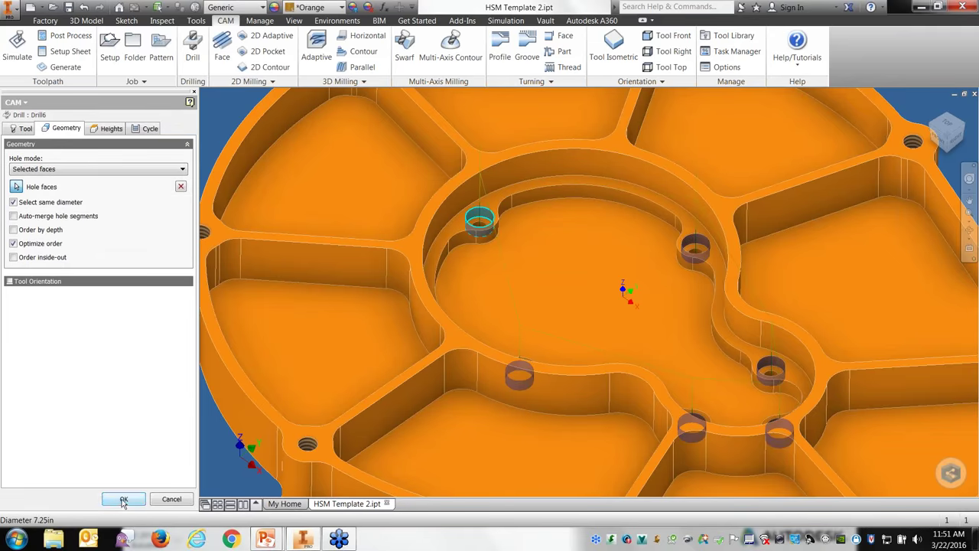
left_click(124, 499)
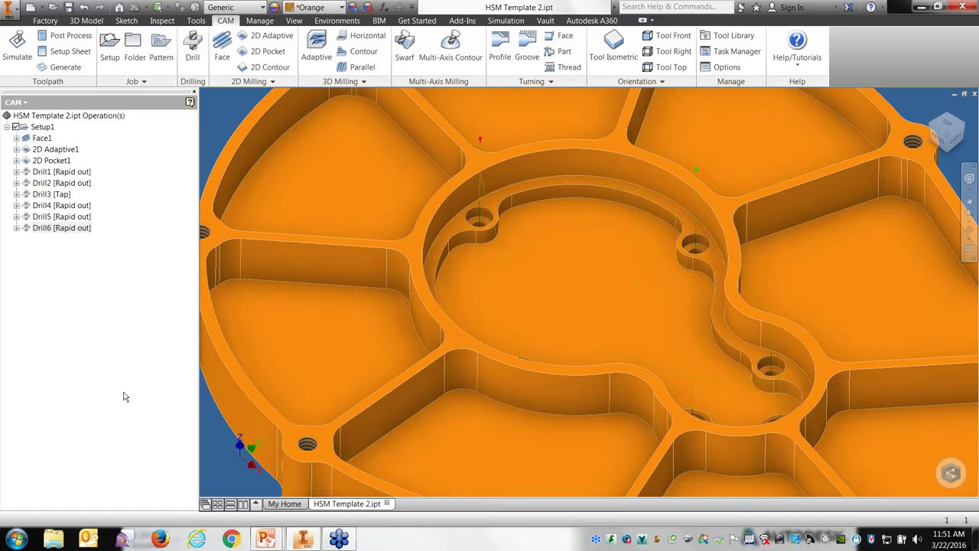
scroll(469, 295, "down", 6)
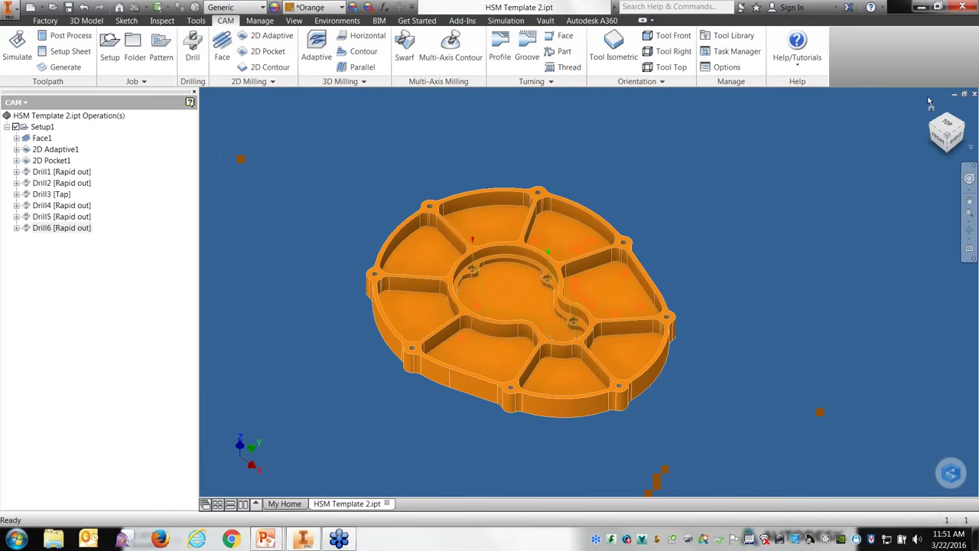
- Simulate Setup1 and check its machining time on the Statistics tab
scroll(723, 192, "up", 2)
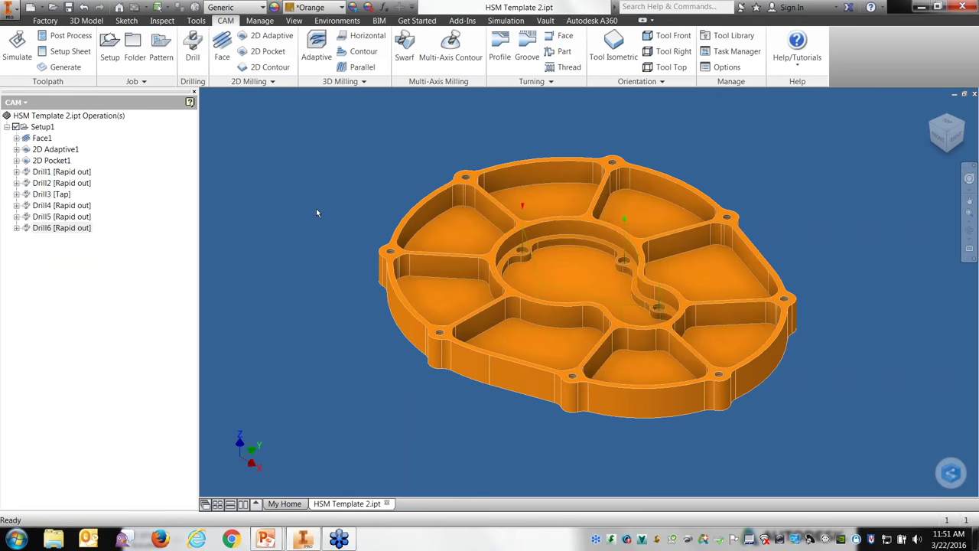
left_click(55, 132)
left_click(19, 51)
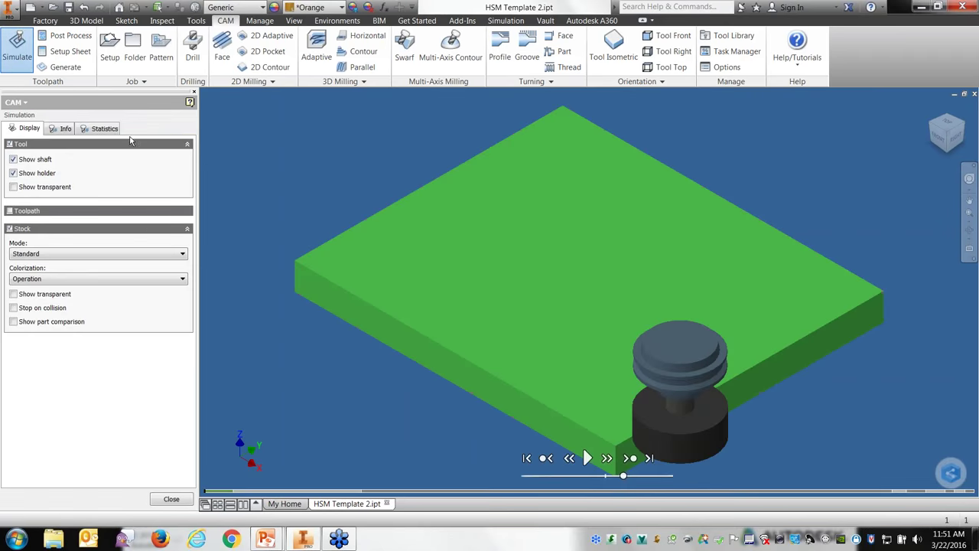
left_click(107, 128)
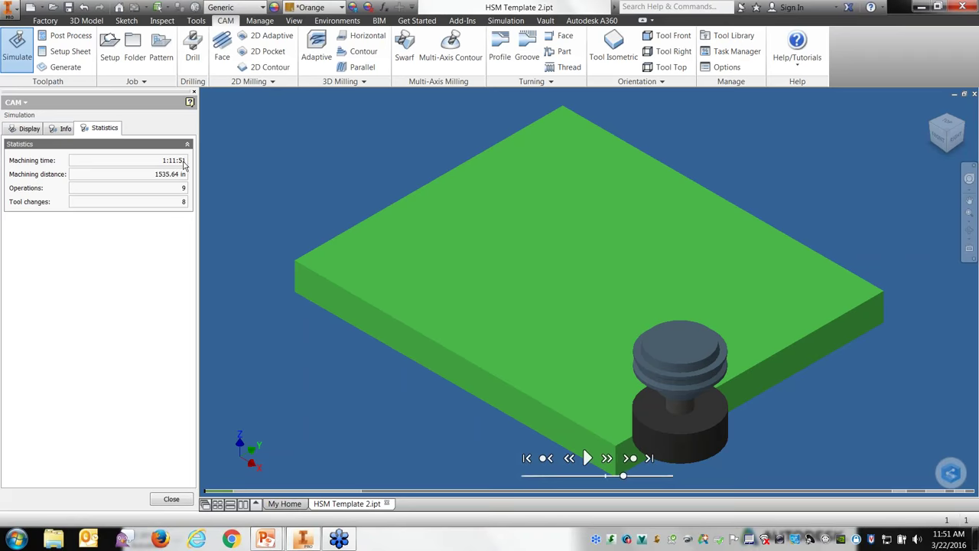
mouse_move(185, 165)
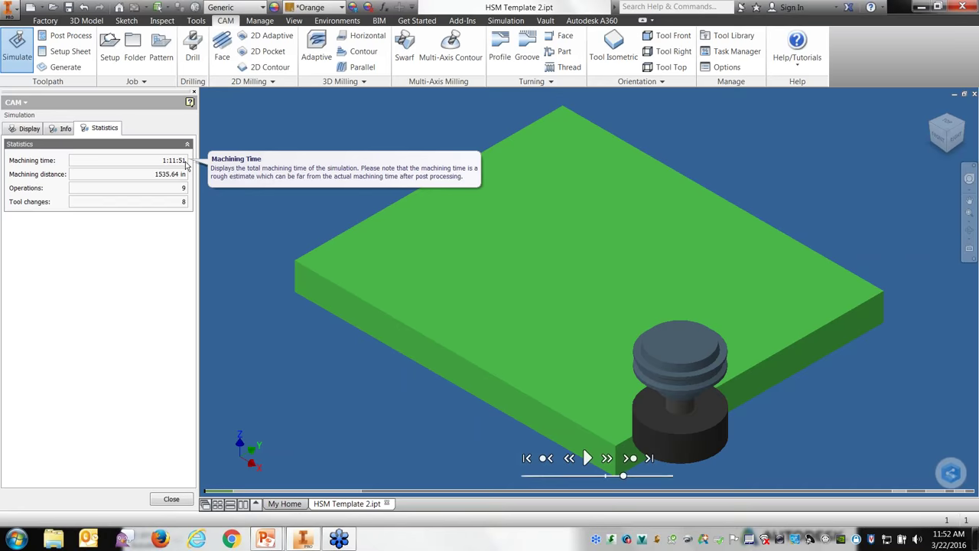
left_click(184, 498)
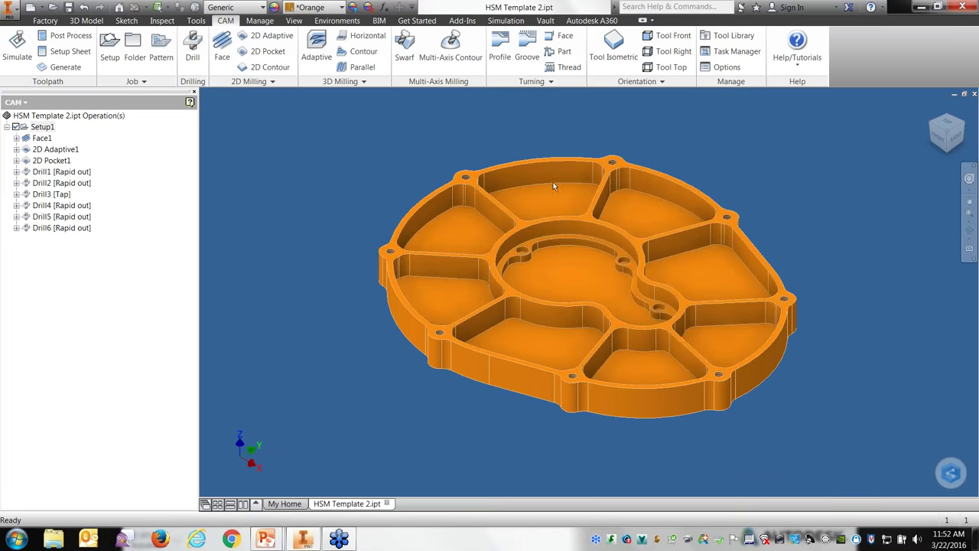
- Close HSM Template 2 without saving and open HSM Template 3.ipt
left_click(962, 6)
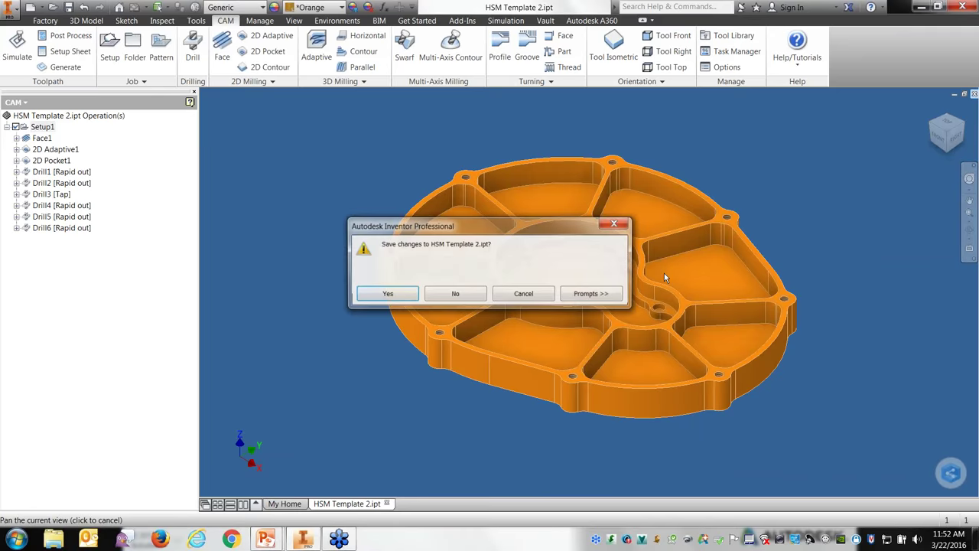
left_click(468, 287)
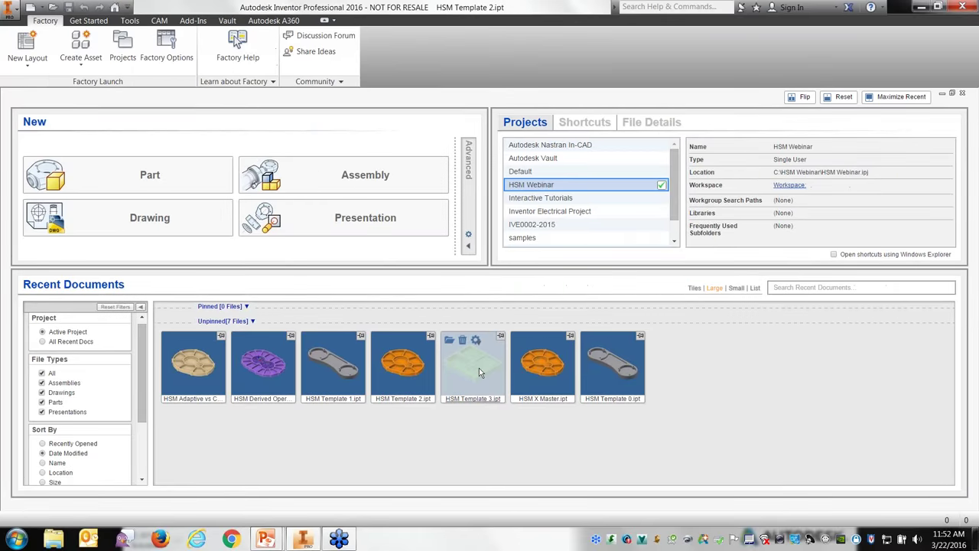
left_click(481, 364)
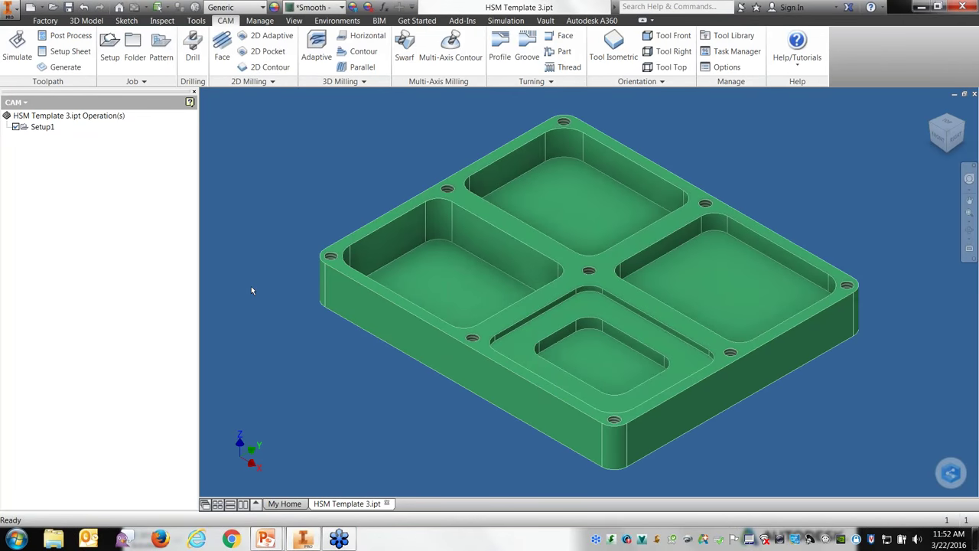
- Create all operations from the My Part template in Setup1
right_click(77, 130)
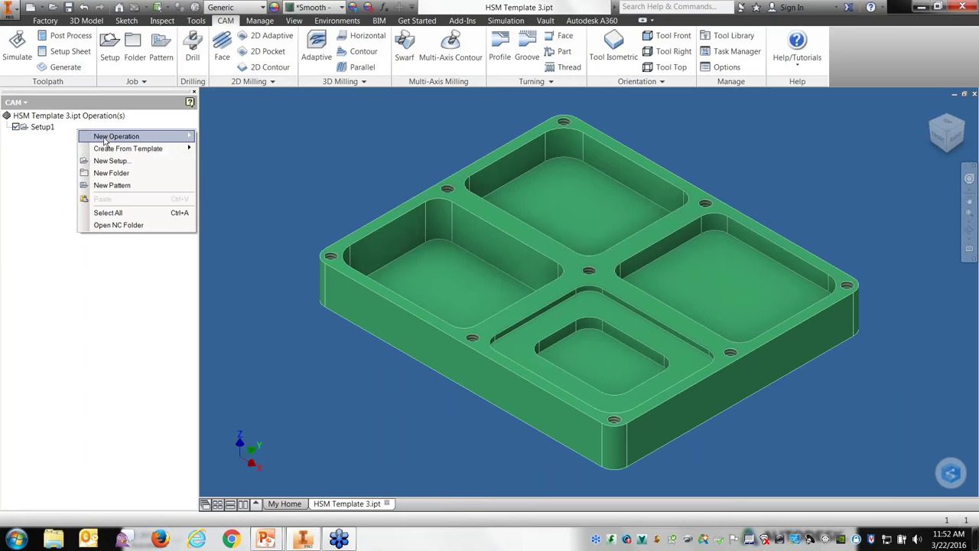
mouse_move(152, 151)
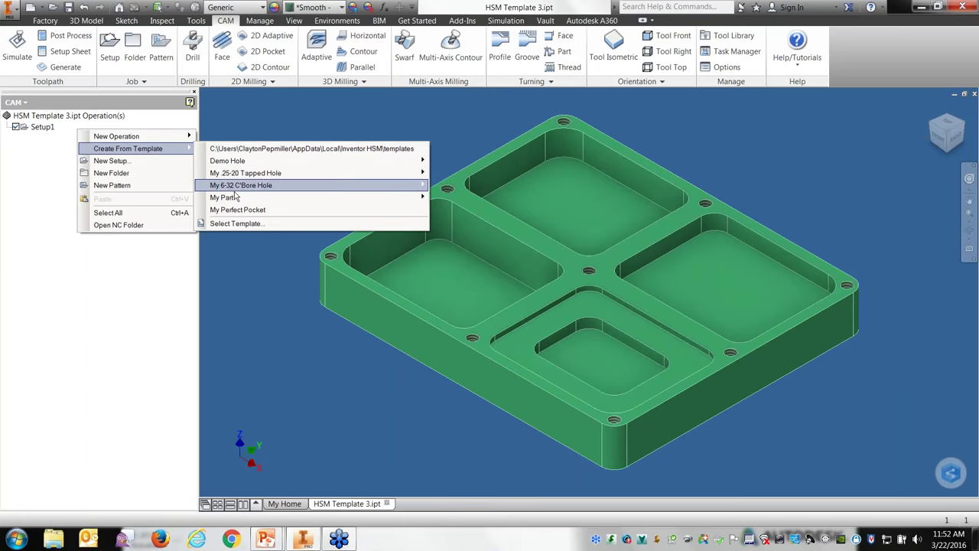
mouse_move(237, 198)
left_click(471, 197)
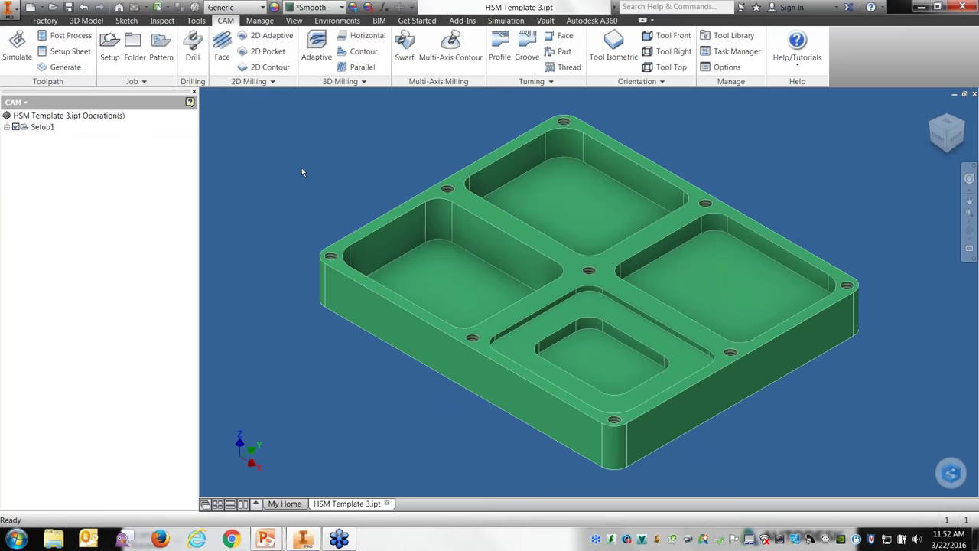
- Confirm Face1 and 2D Adaptive1 so they regenerate on this plate
left_click(123, 499)
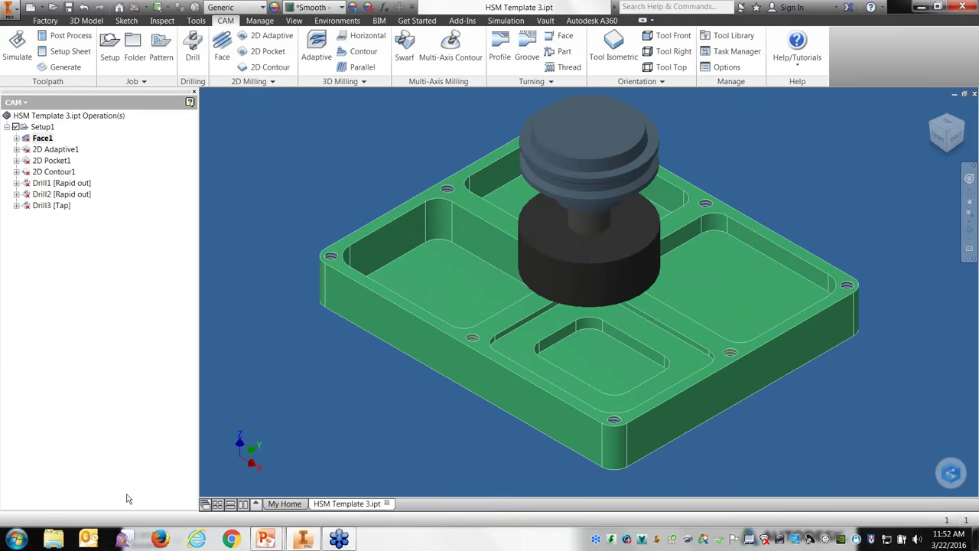
right_click(65, 150)
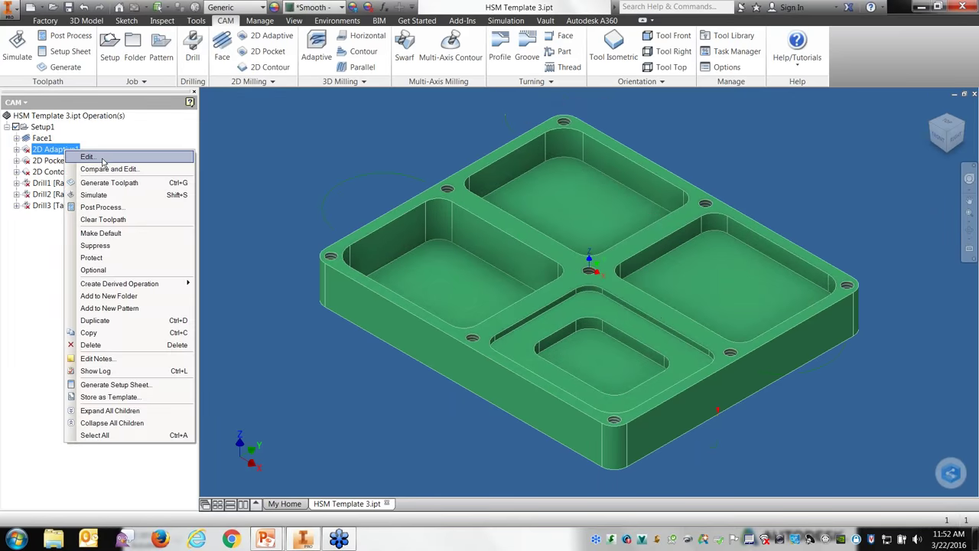
left_click(87, 157)
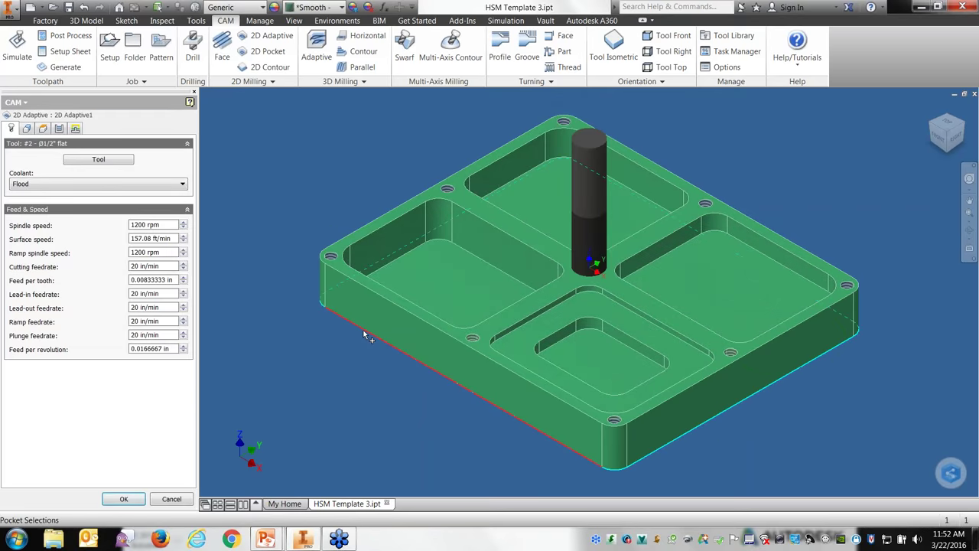
left_click(123, 499)
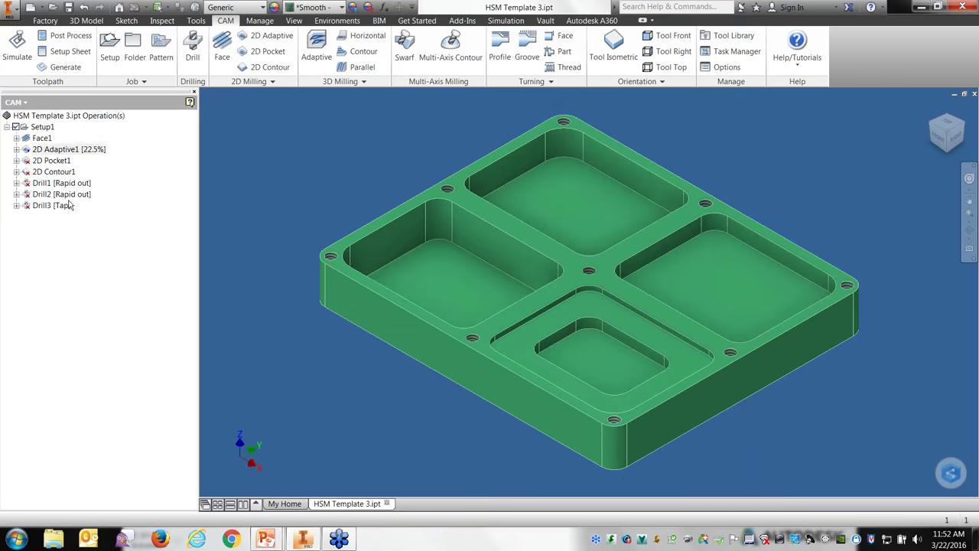
- Re-target 2D Pocket1 to the upper, right and lower pockets plus the lower step
right_click(61, 161)
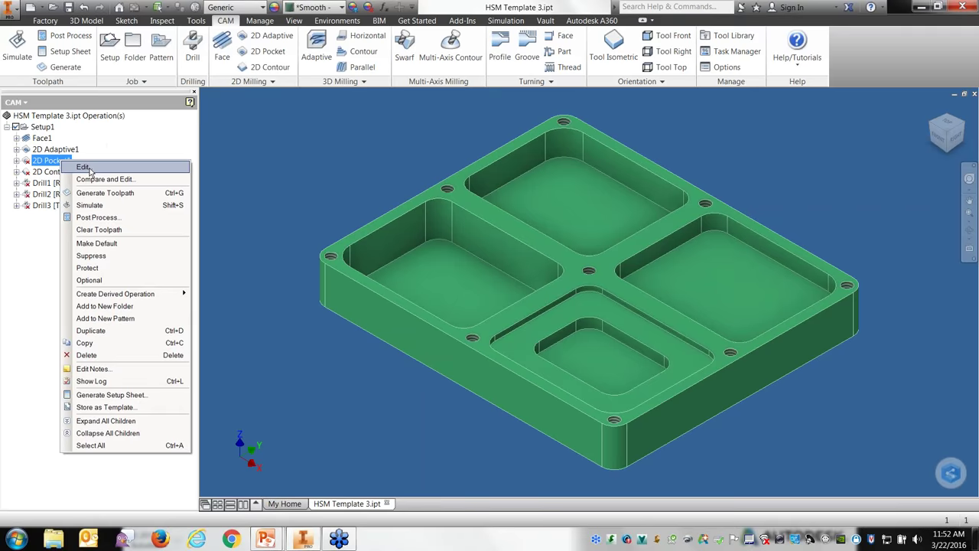
left_click(90, 170)
left_click(624, 229)
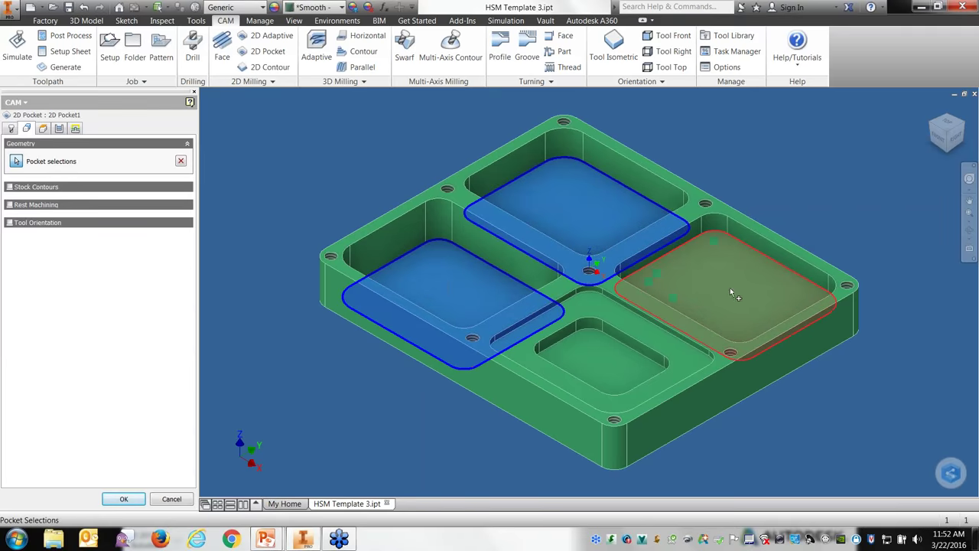
left_click(731, 291)
left_click(595, 323)
left_click(596, 306)
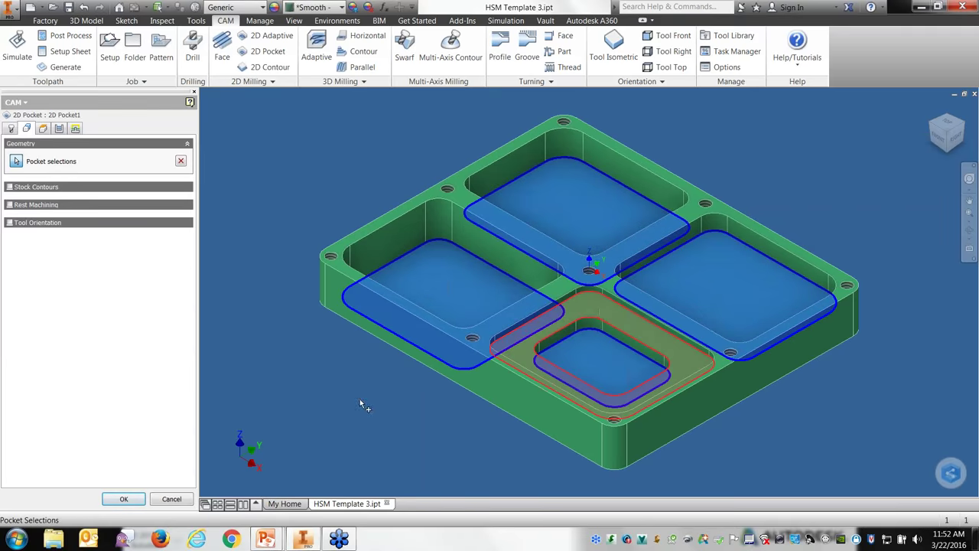
left_click(132, 499)
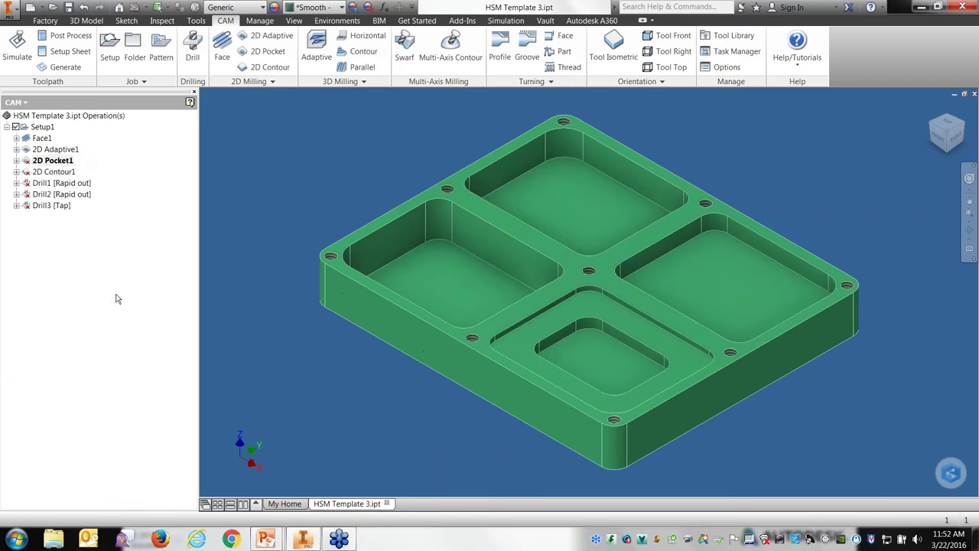
right_click(68, 176)
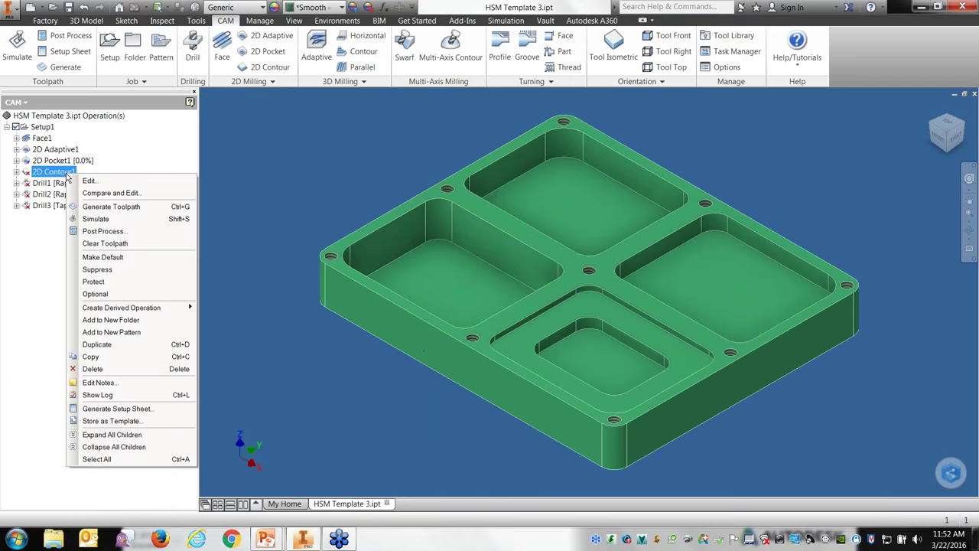
- Delete 2D Contour1 and point Drill1 at this part's holes
left_click(110, 369)
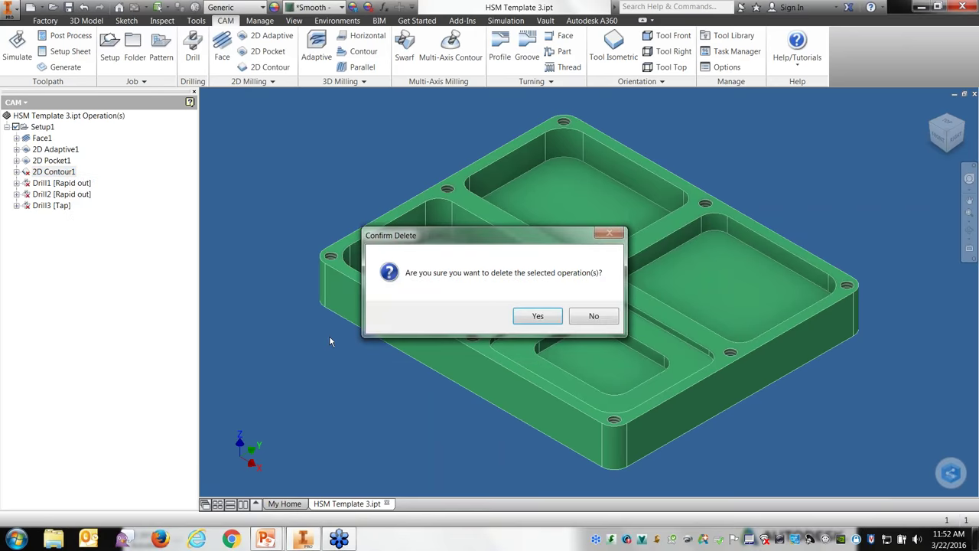
left_click(554, 316)
right_click(65, 174)
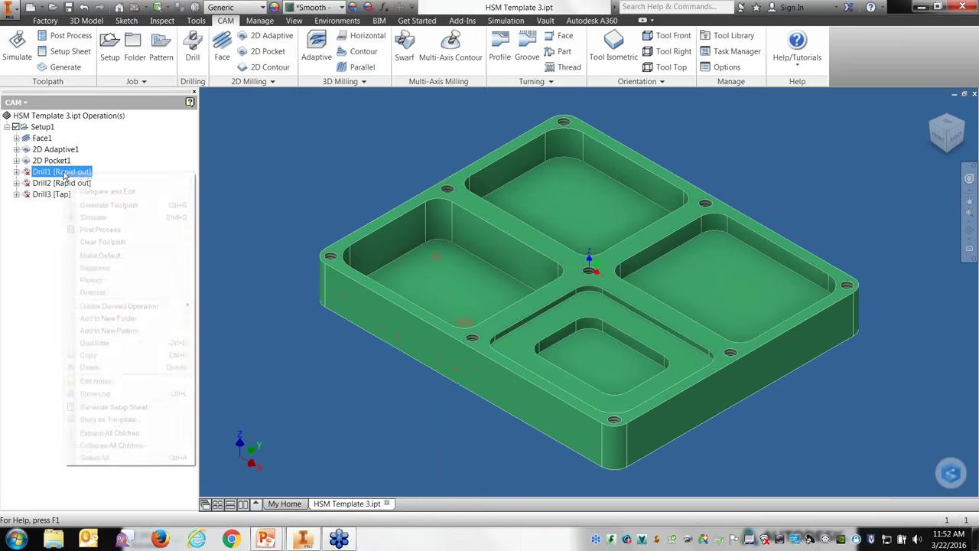
left_click(92, 191)
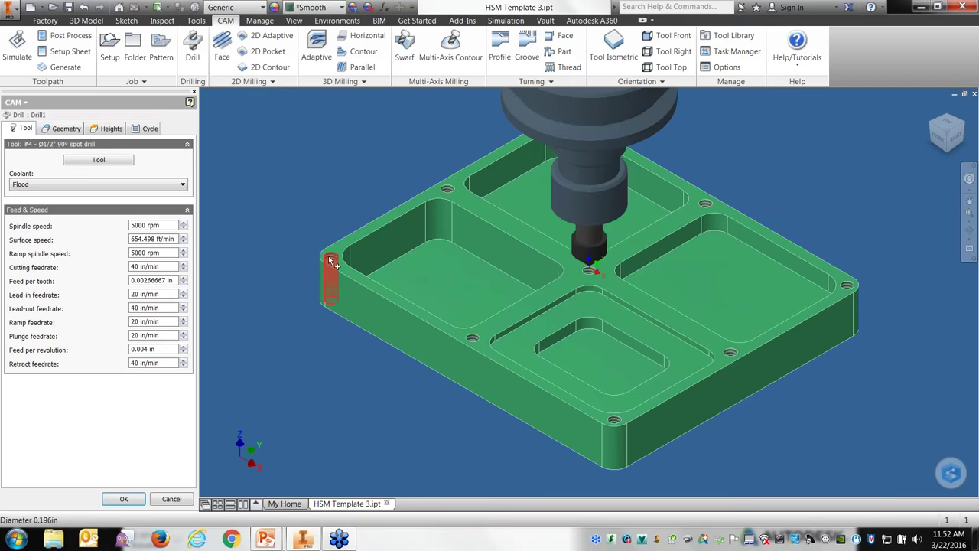
left_click(330, 259)
left_click(123, 500)
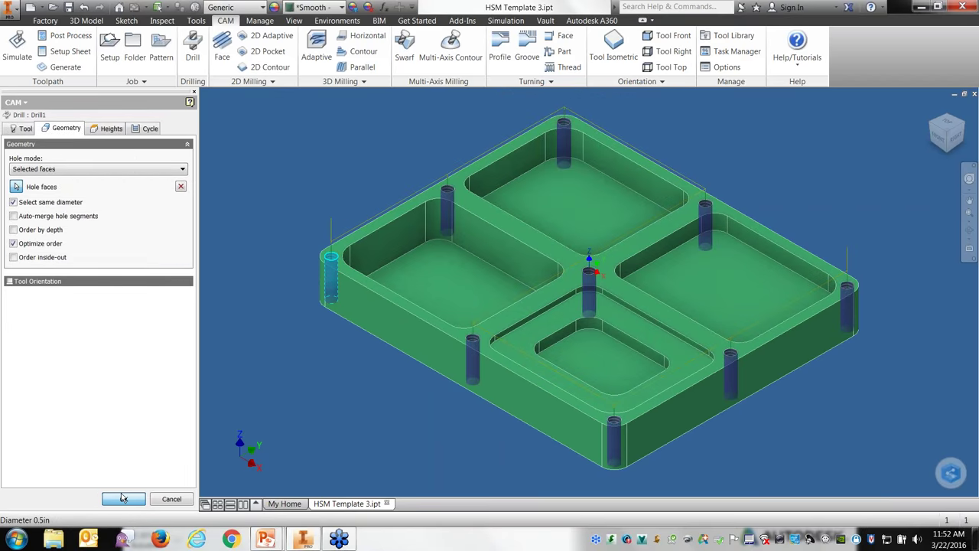
- Point Drill2 at this part's holes and accept the Drill3 tapping operation
right_click(66, 184)
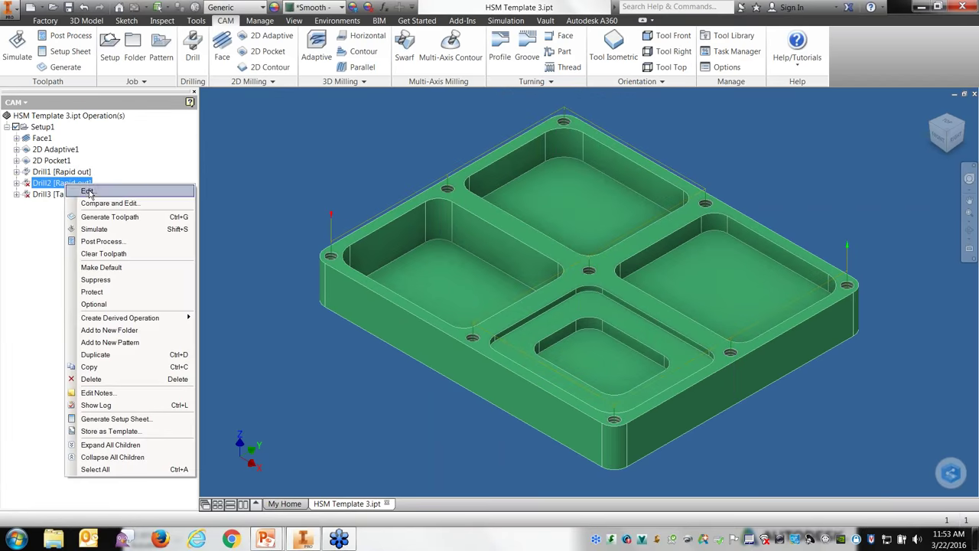
left_click(92, 192)
left_click(336, 258)
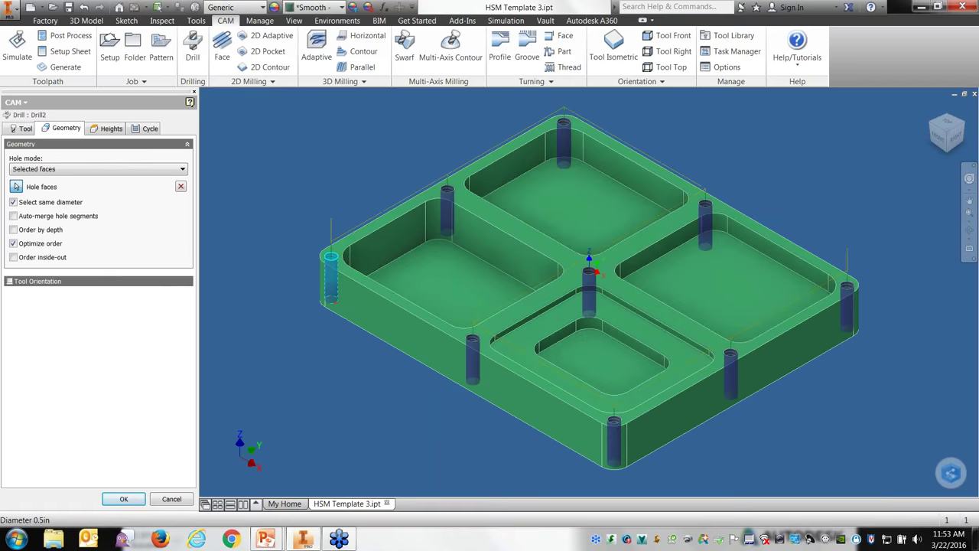
left_click(138, 500)
right_click(62, 194)
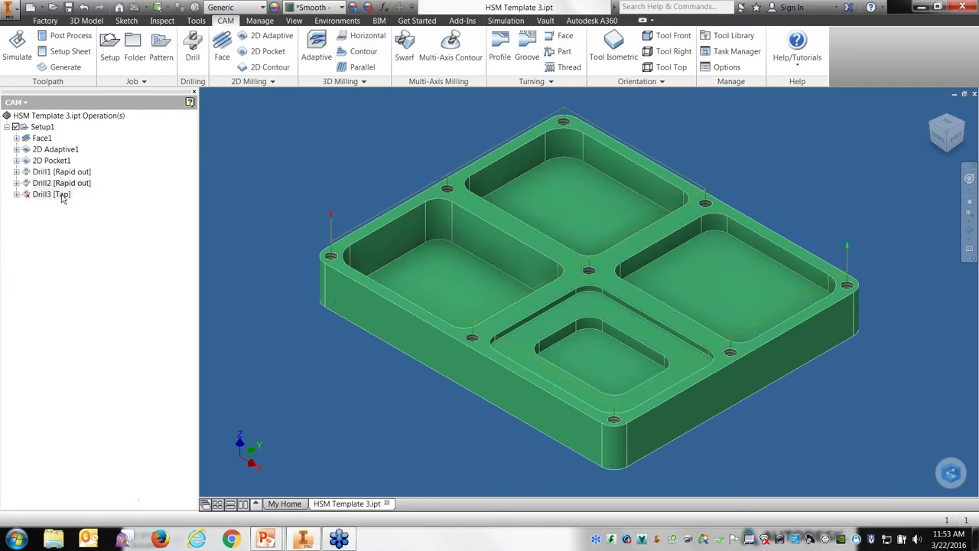
left_click(84, 202)
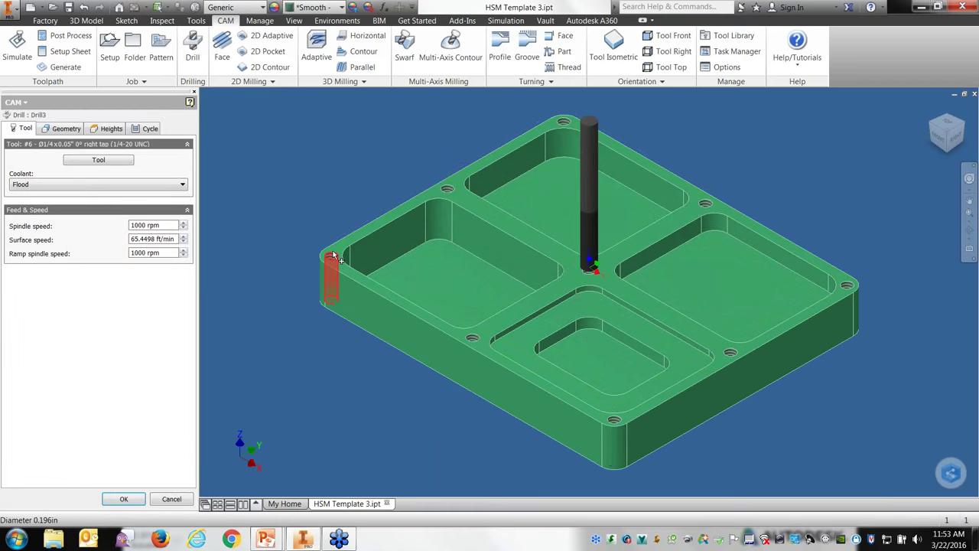
left_click(124, 499)
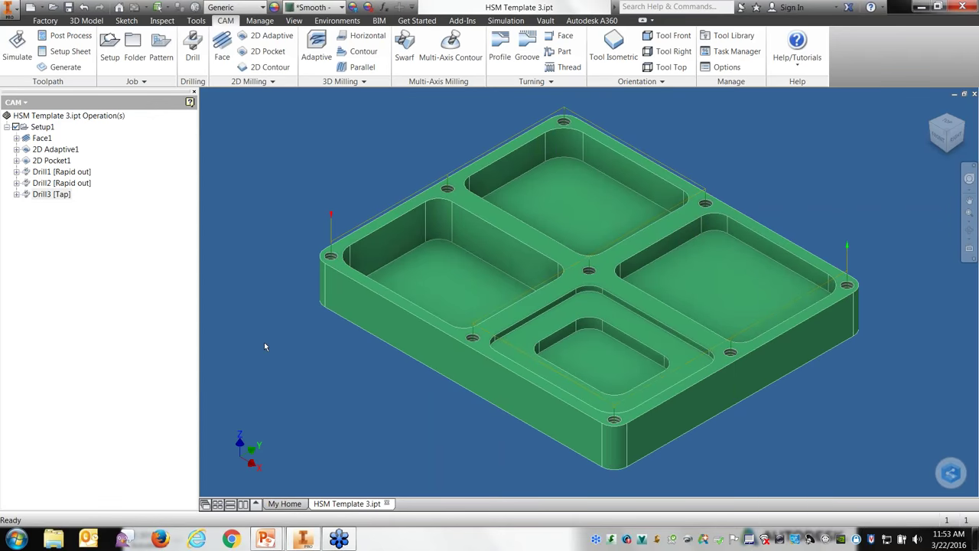
left_click(42, 128)
left_click(17, 47)
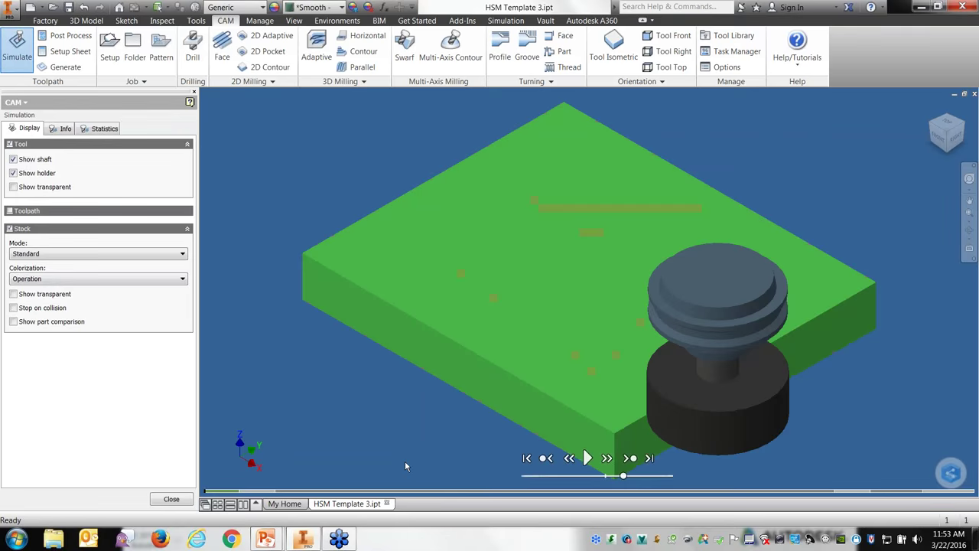
left_click(588, 459)
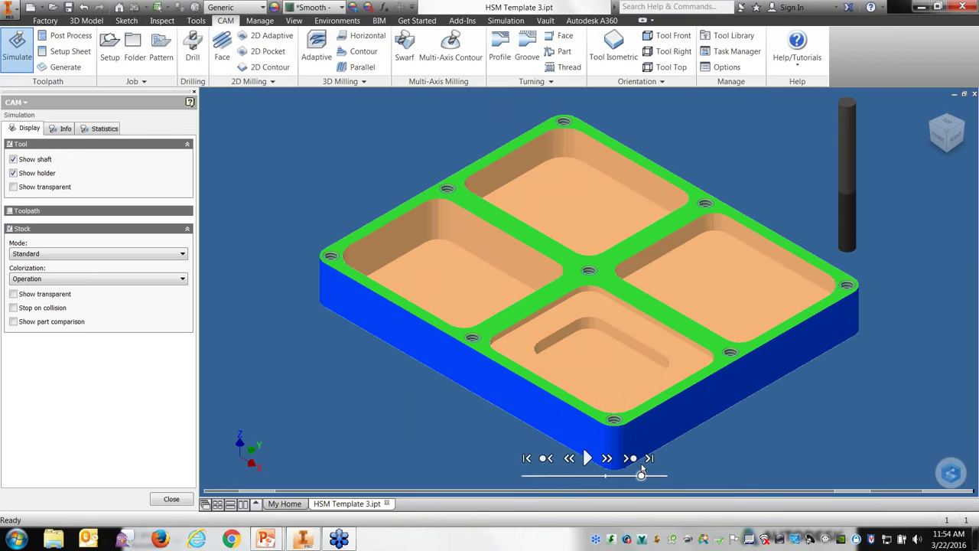
left_click(170, 502)
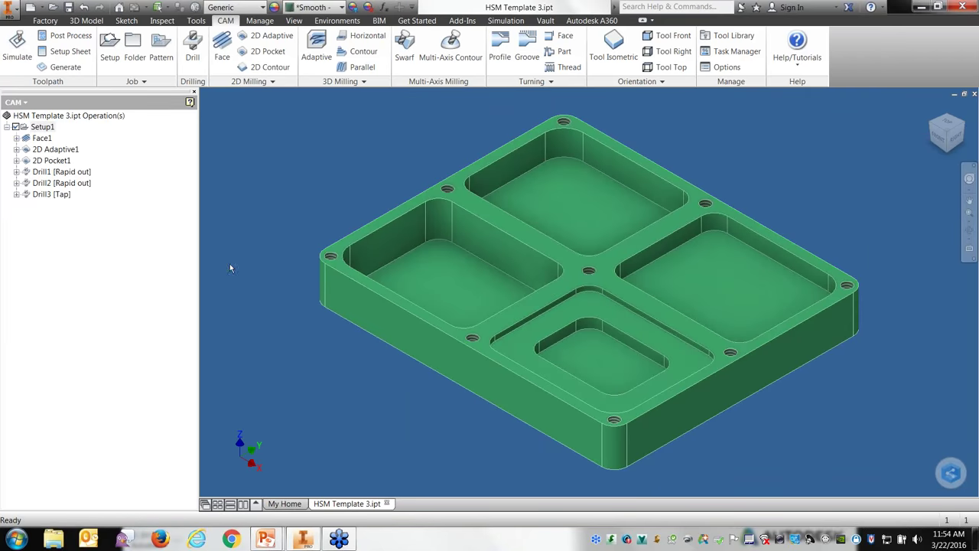
- Store 2D Pocket1 as a template with the file name 'My Perfect Demo Pocket'
left_click(51, 161)
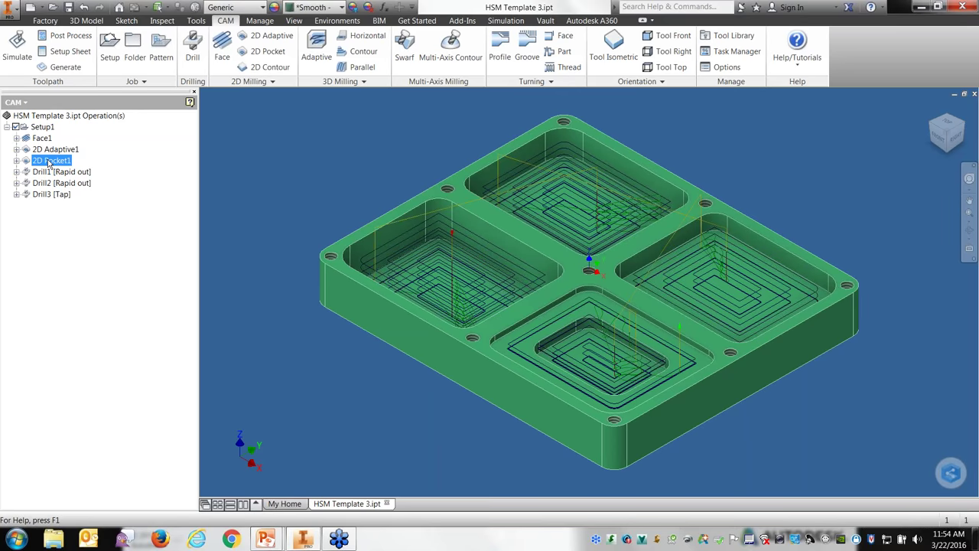
right_click(50, 162)
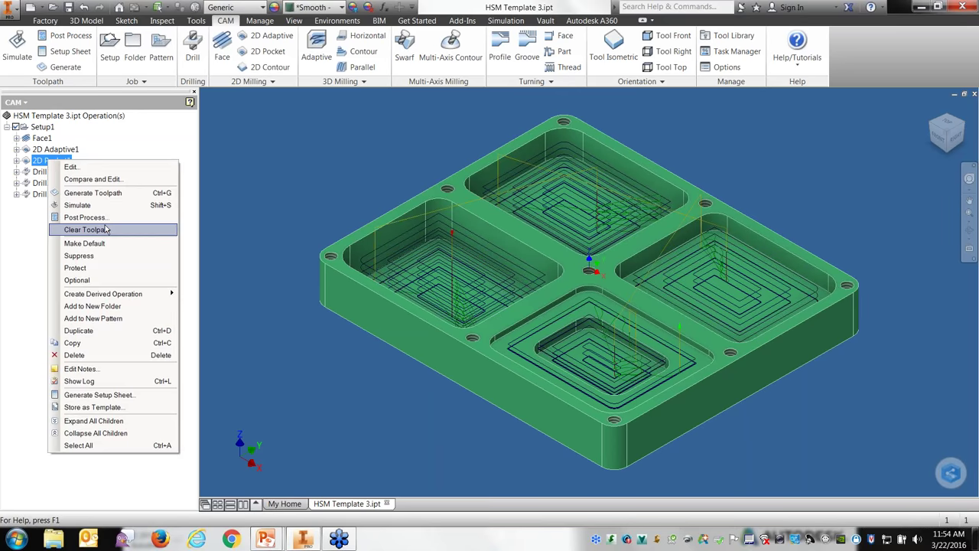
left_click(107, 407)
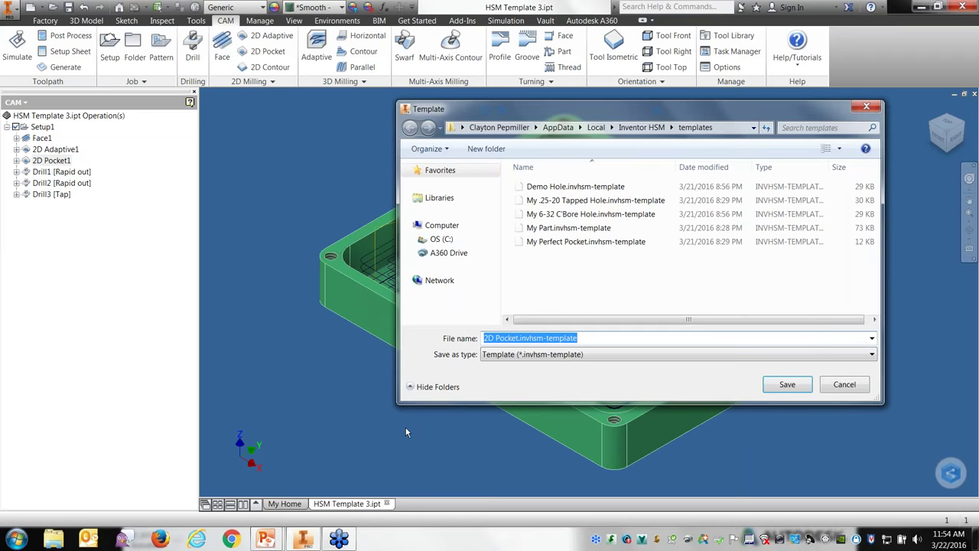
type("My ")
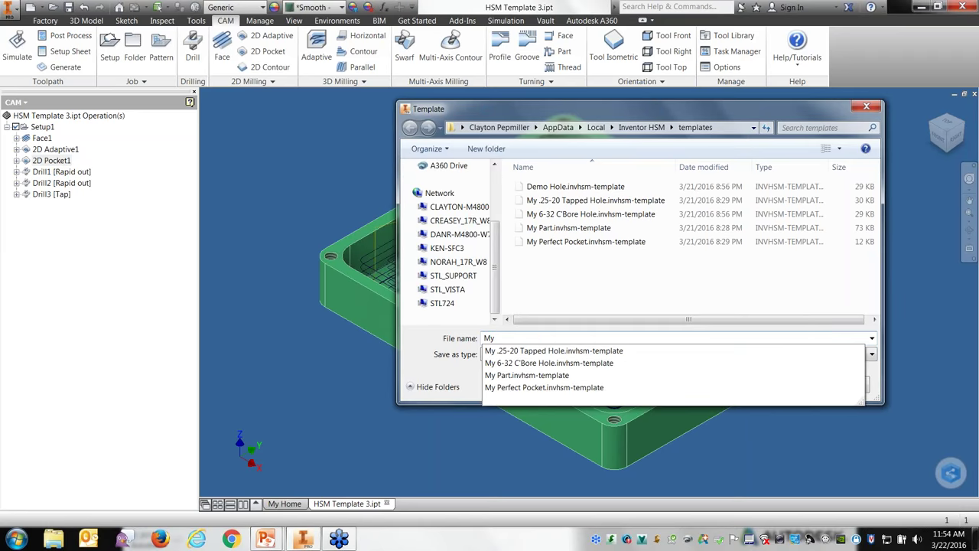
type("Perfec")
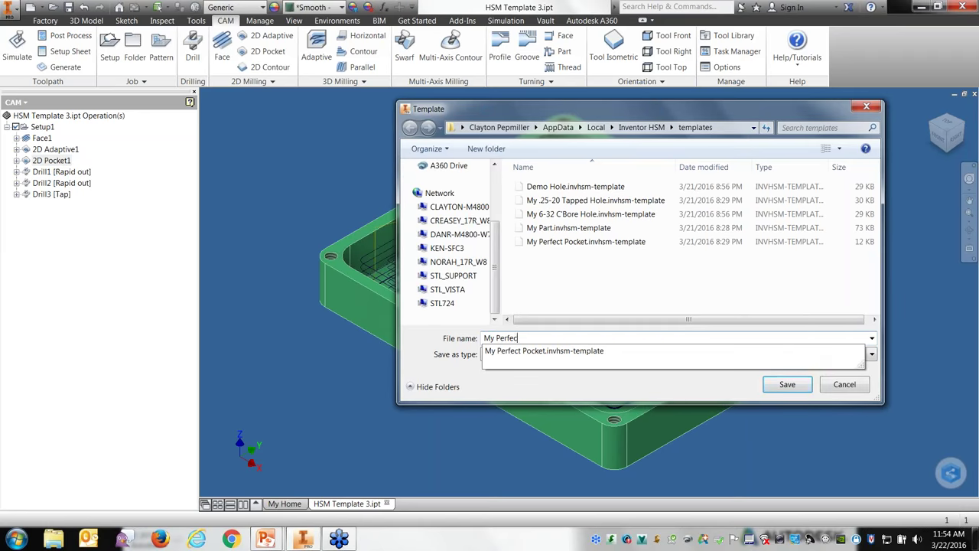
type("t Demo ")
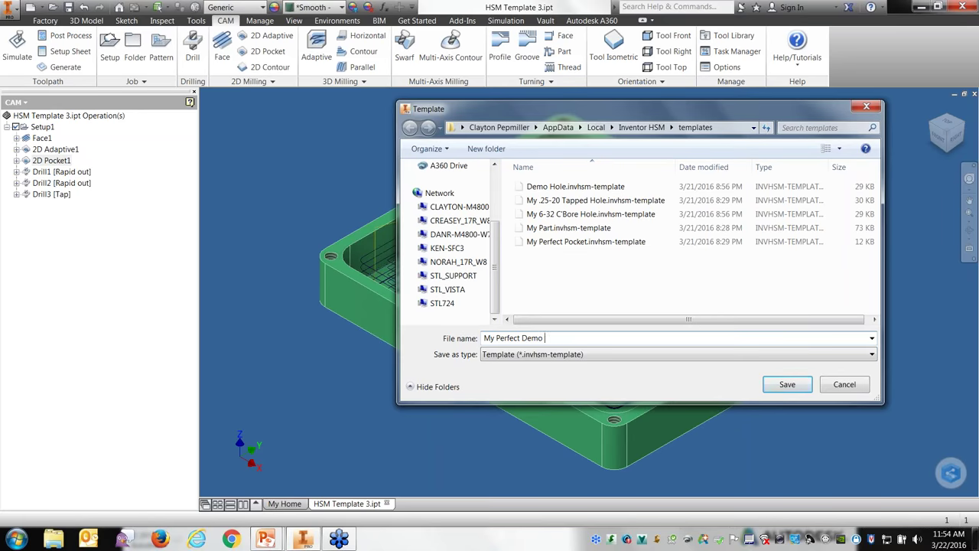
type("Pocket")
left_click(787, 384)
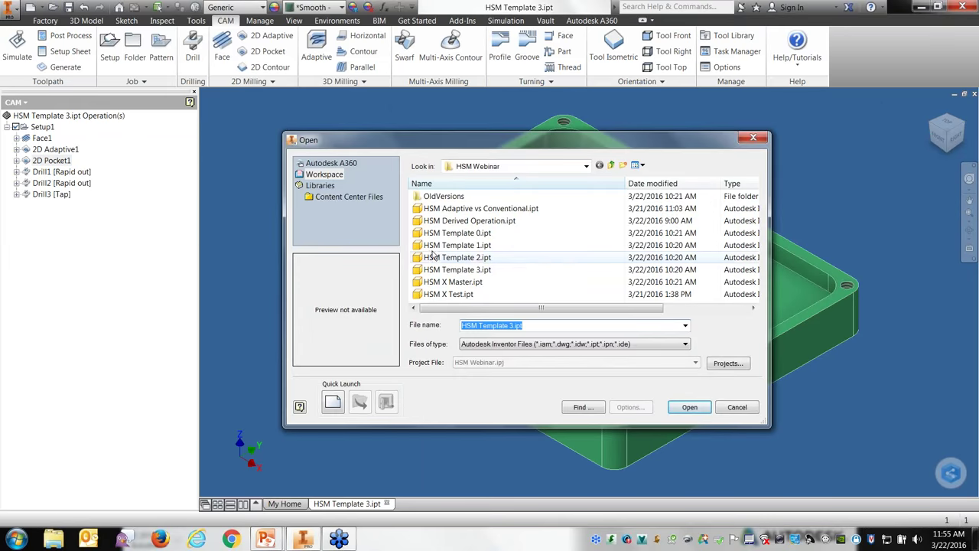
- Open HSM Template 1.ipt and create a pocket from the My Perfect Demo Pocket template
left_click(689, 407)
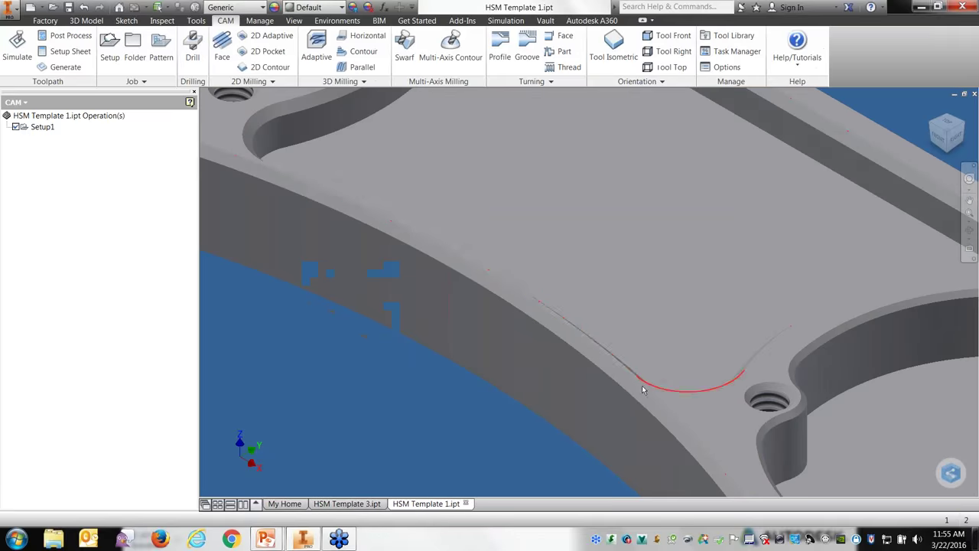
right_click(61, 188)
mouse_move(109, 209)
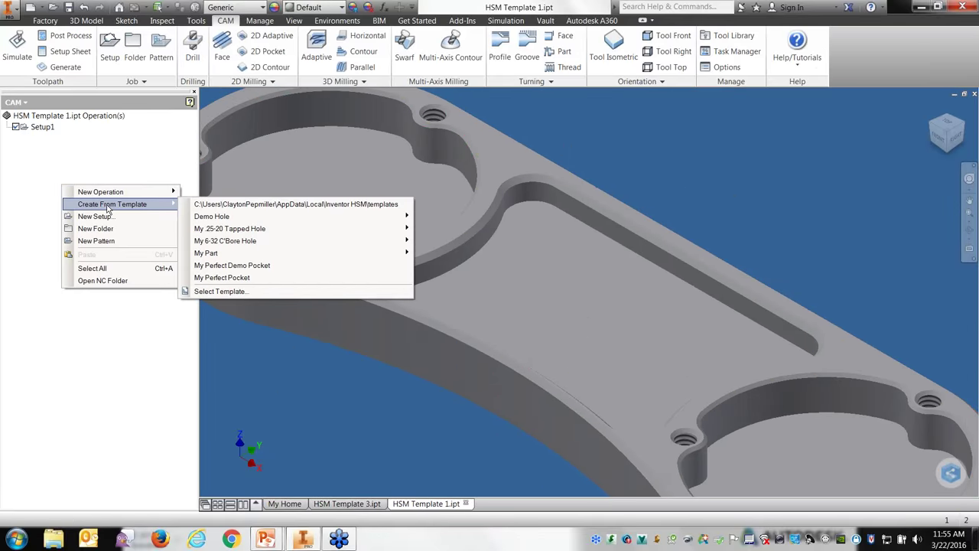
left_click(259, 265)
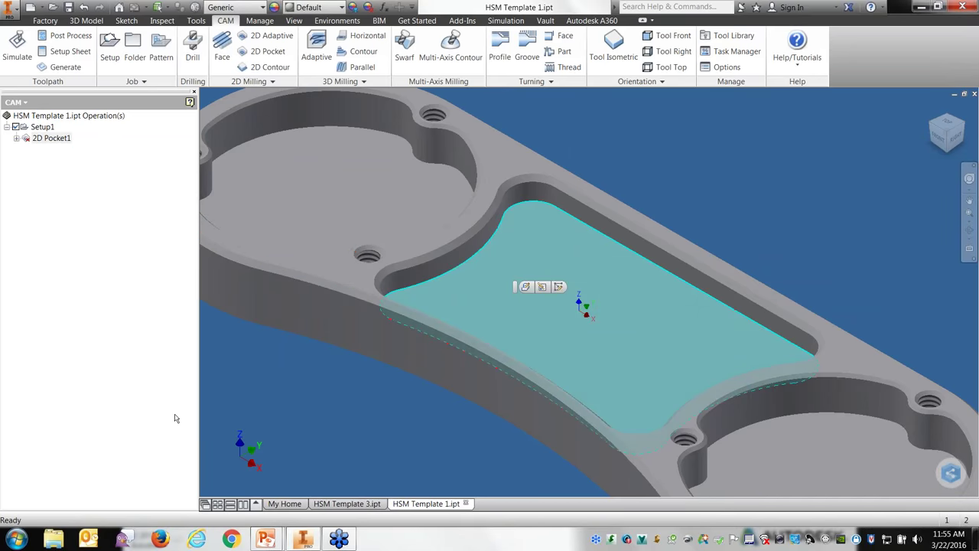
- Add the left circular pocket to 2D Pocket1's selection and return to the slideshow
right_click(61, 141)
left_click(82, 147)
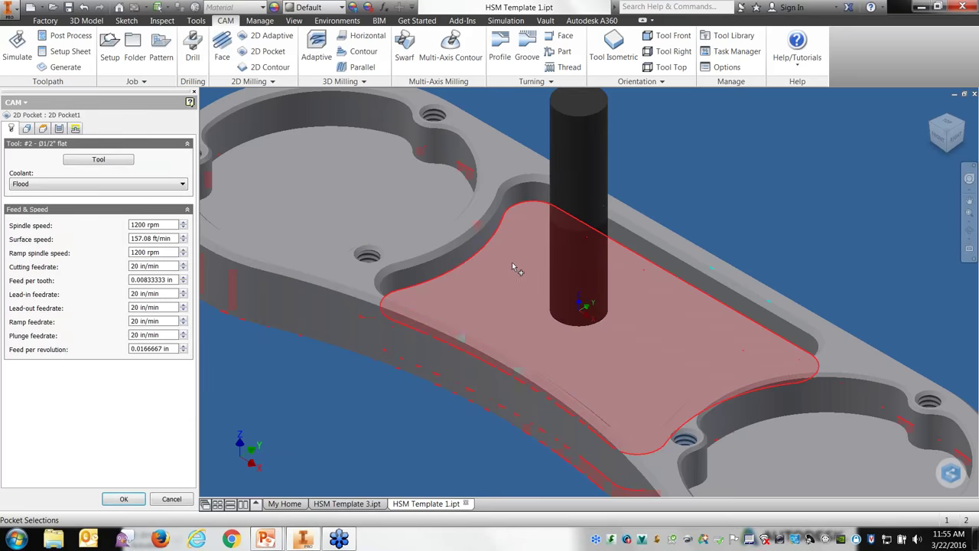
left_click(267, 186)
left_click(125, 499)
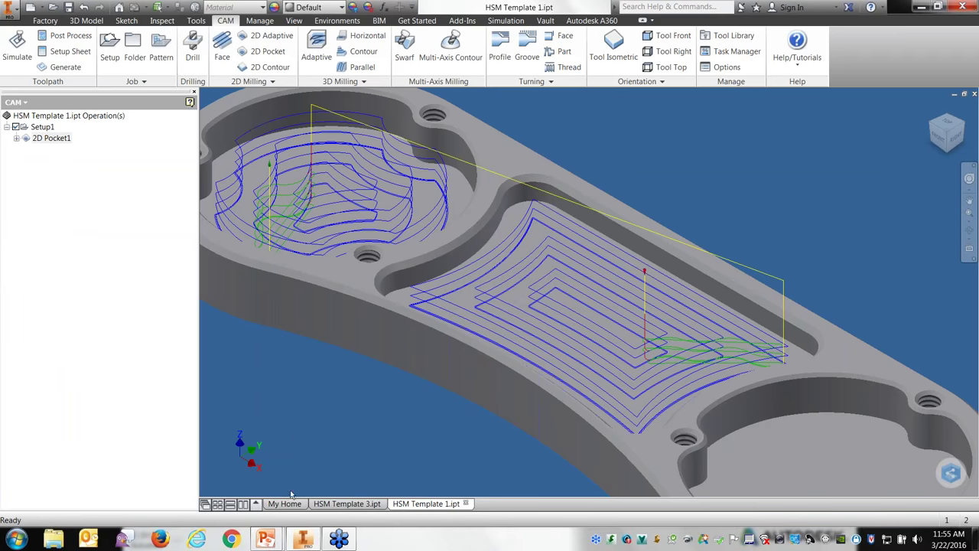
key("alt+Tab")
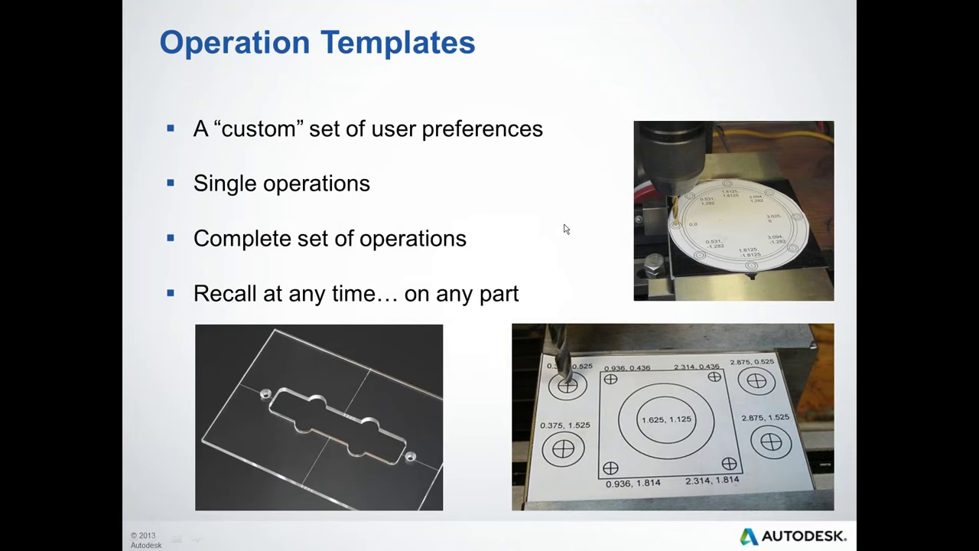
- Advance the PowerPoint slide show to the closing 'Questions?' slide, then switch toward GoToWebinar
key("Right")
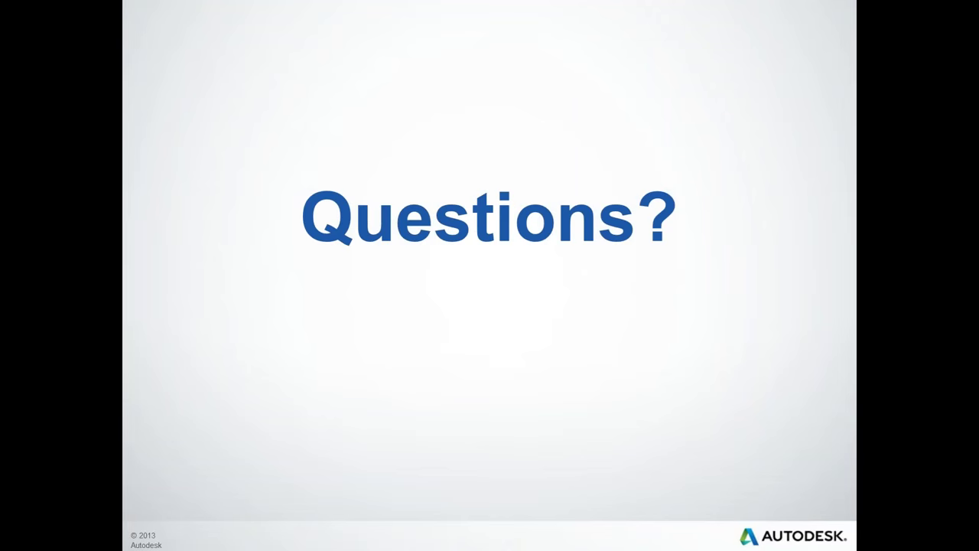
key("alt+Tab")
key("Tab")
key("Tab")
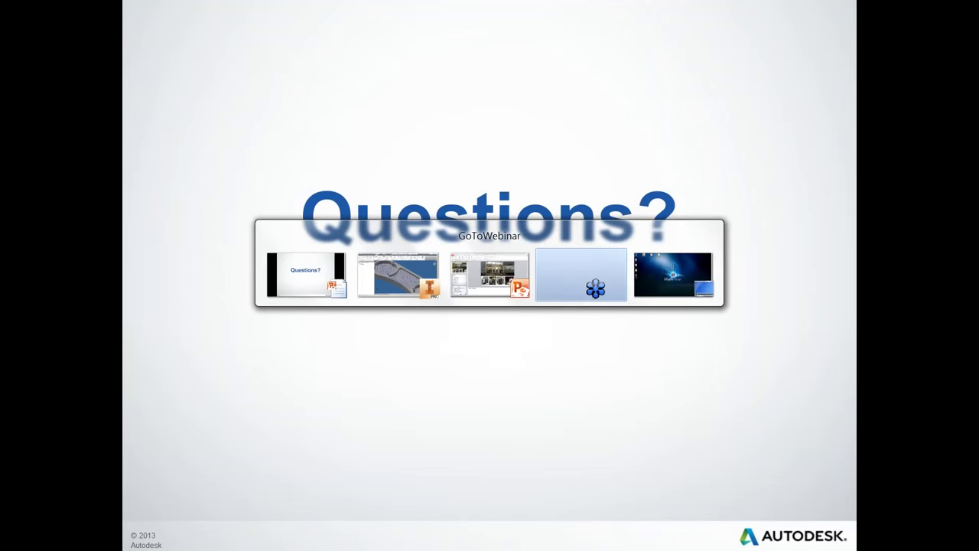